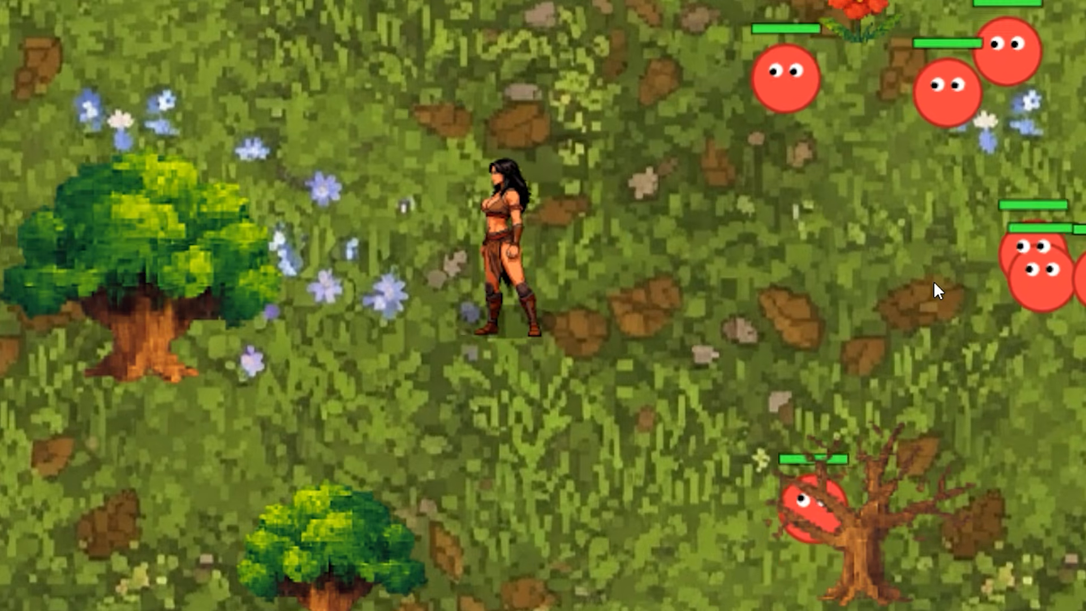
key("s")
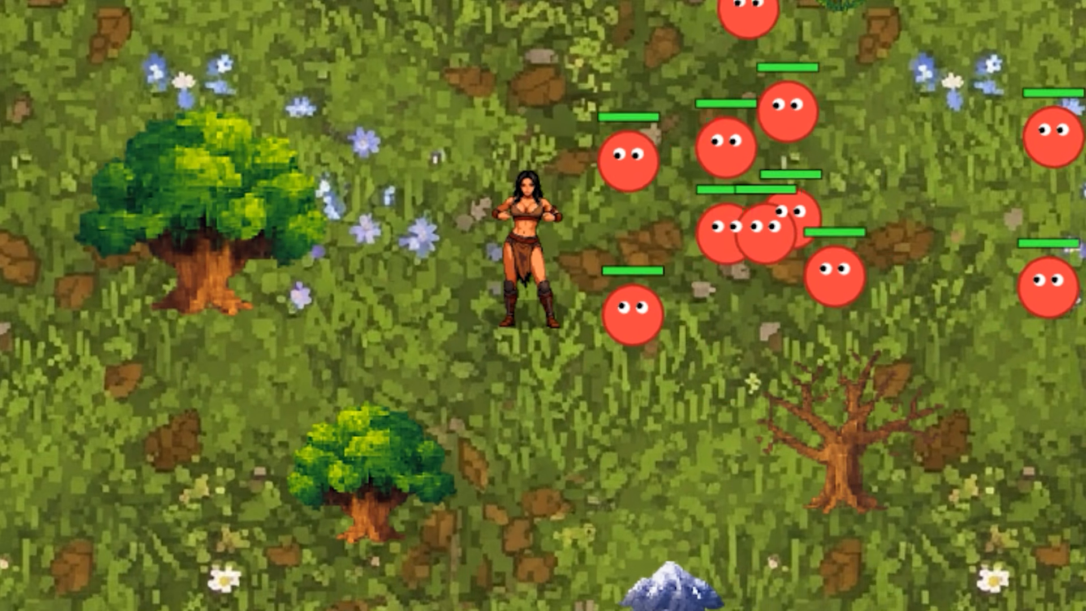
left_click(557, 356)
key("a")
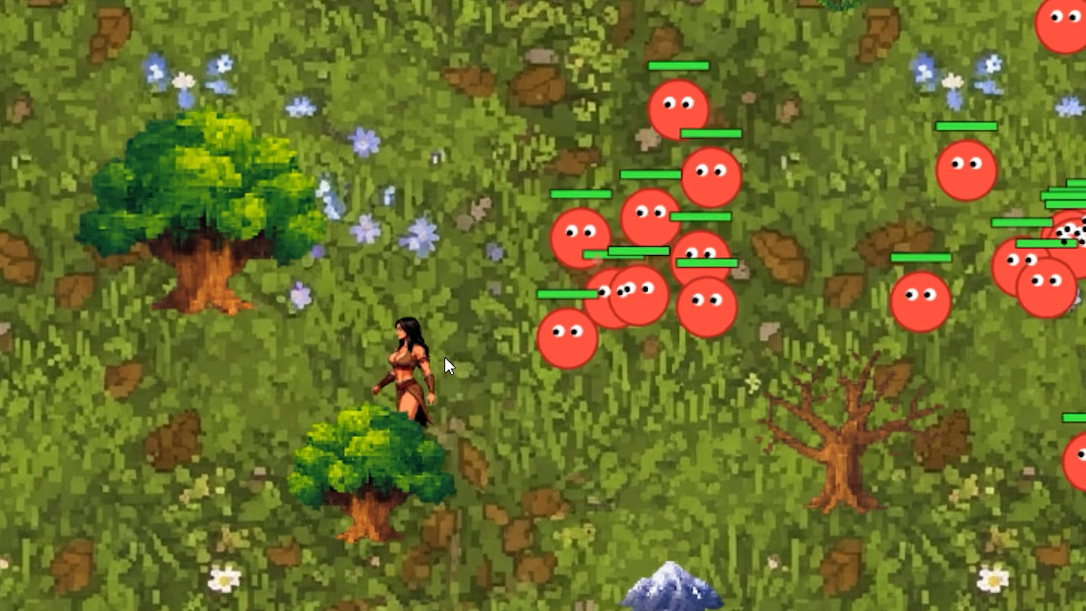
key("w")
key("d")
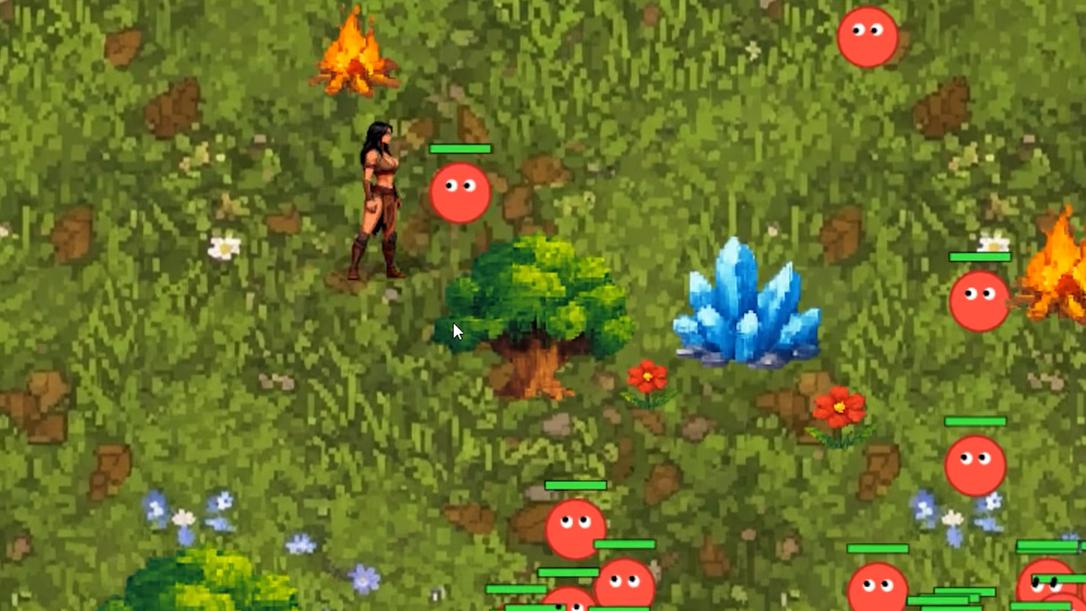
key("a")
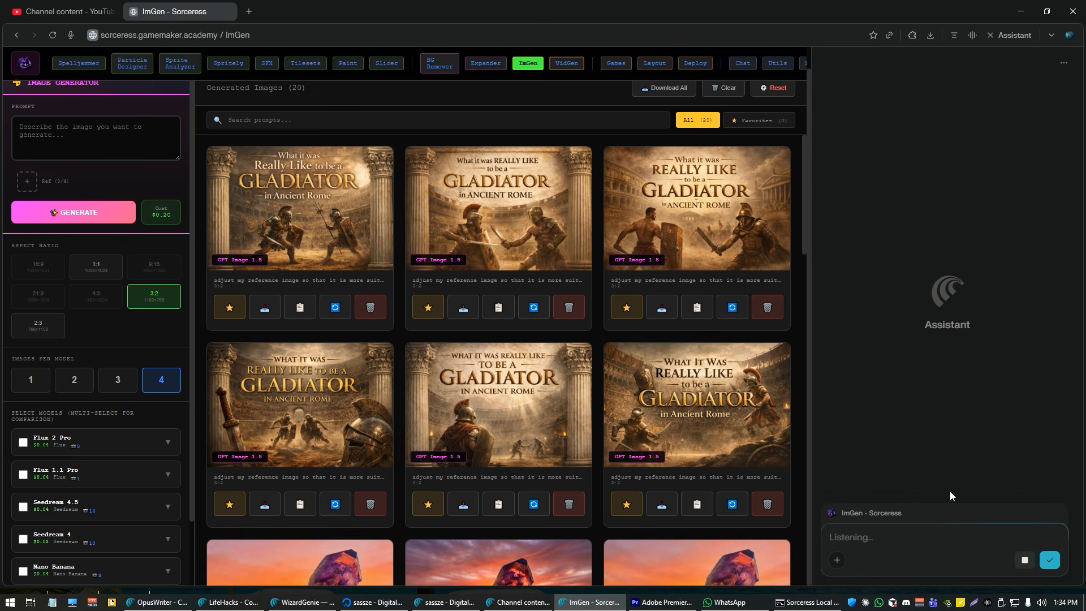
Dictate a request asking the Comet Browser assistant to take over the browser and generate images with the image generator
scroll(109, 284, "up", 1)
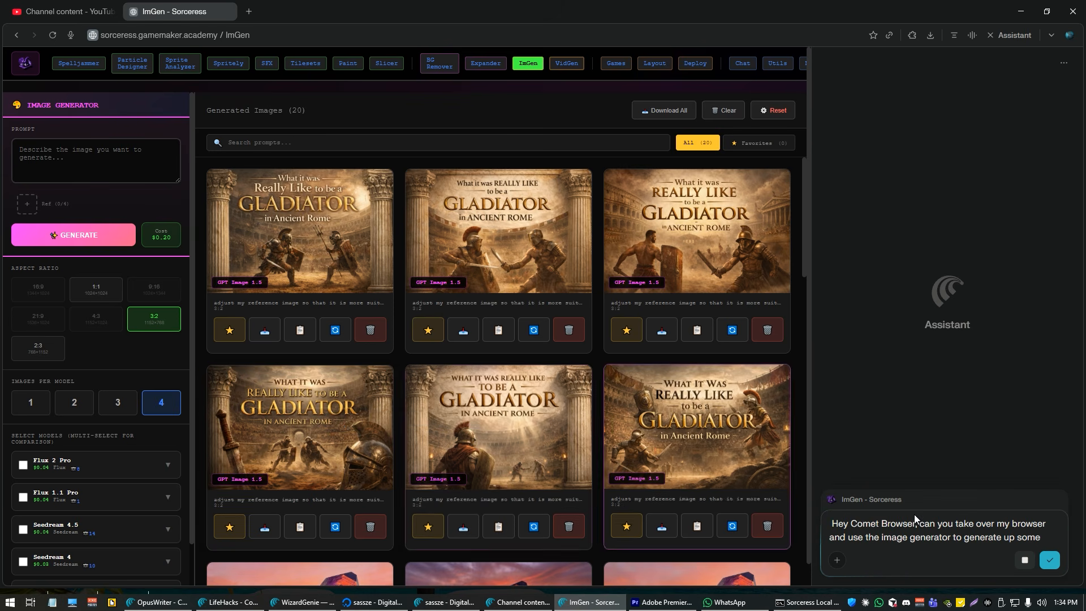
left_click(1045, 562)
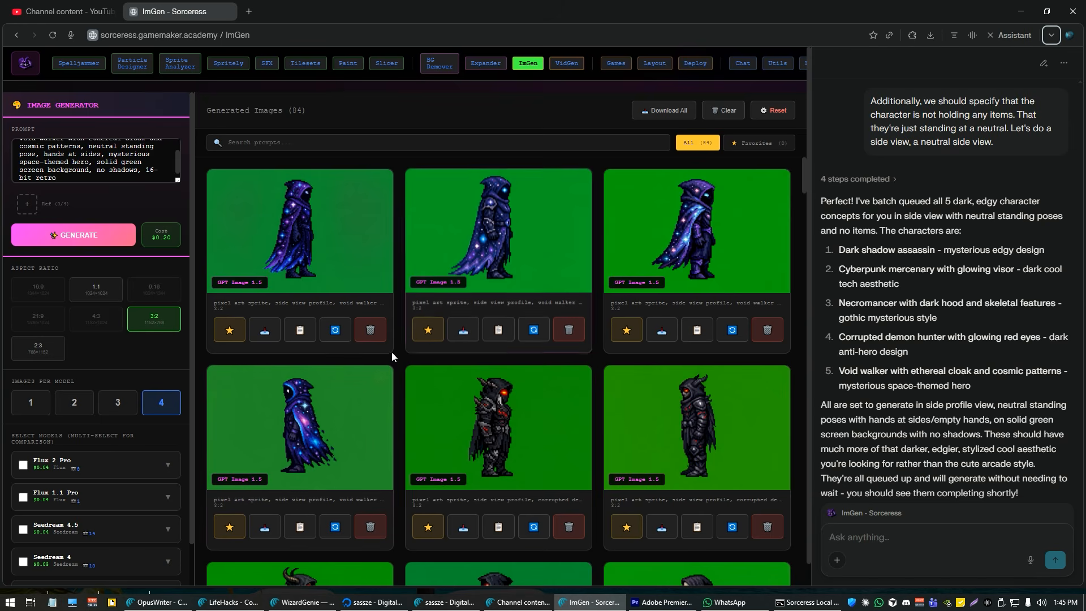
Set the aspect ratio for the generated images to 1:1
scroll(157, 436, "down", 3)
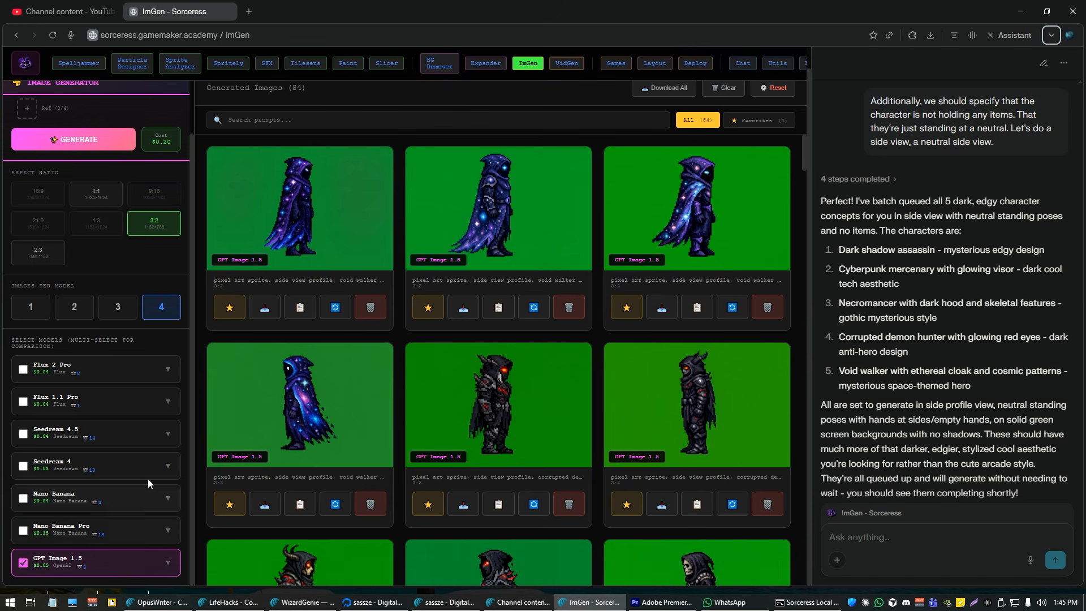
left_click(89, 195)
scroll(95, 273, "up", 2)
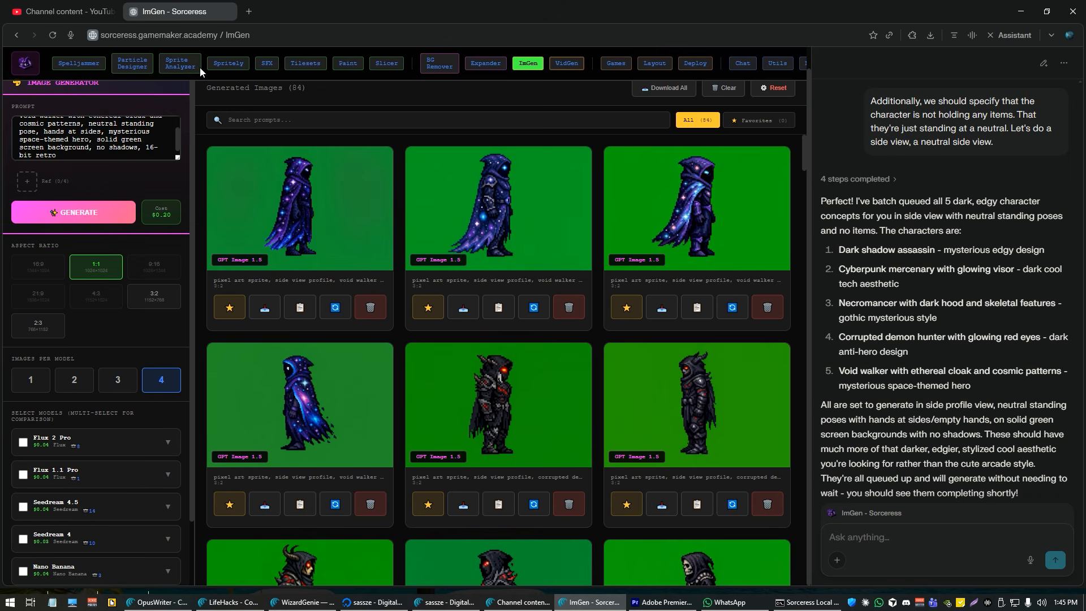
Add Nano Banana, Seedream 4.5 and Flux 2 Pro to the selected models and generate the void walker sprite prompt
scroll(97, 509, "down", 2)
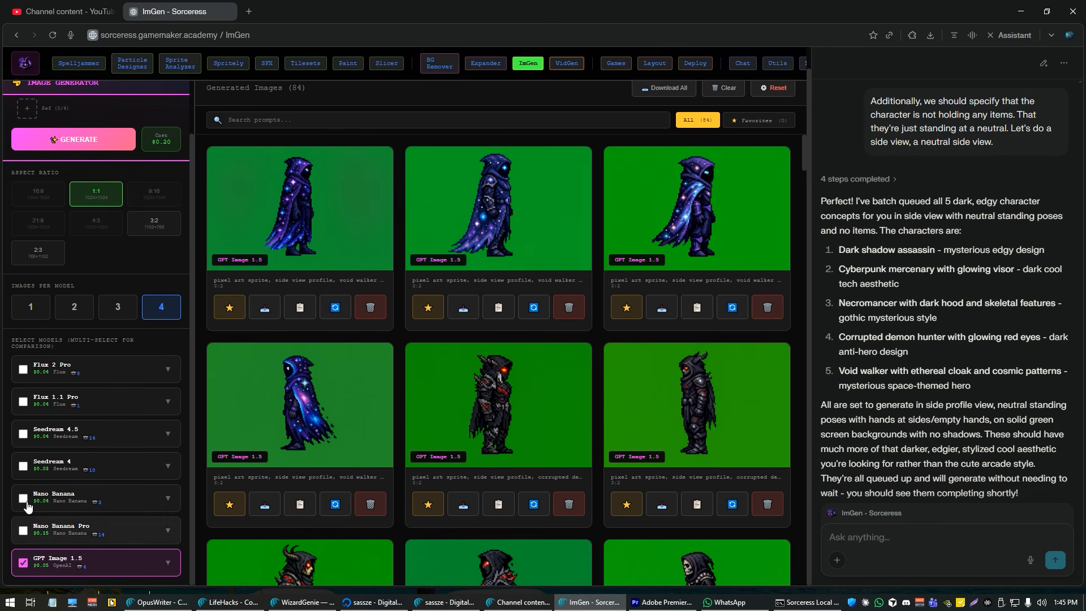
left_click(23, 499)
left_click(23, 434)
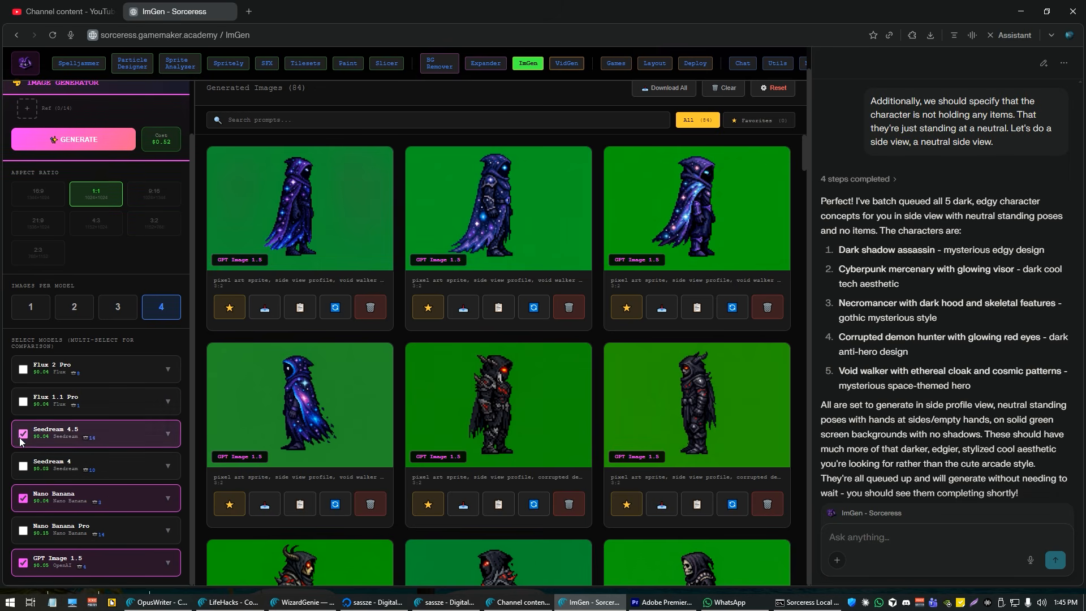
left_click(23, 371)
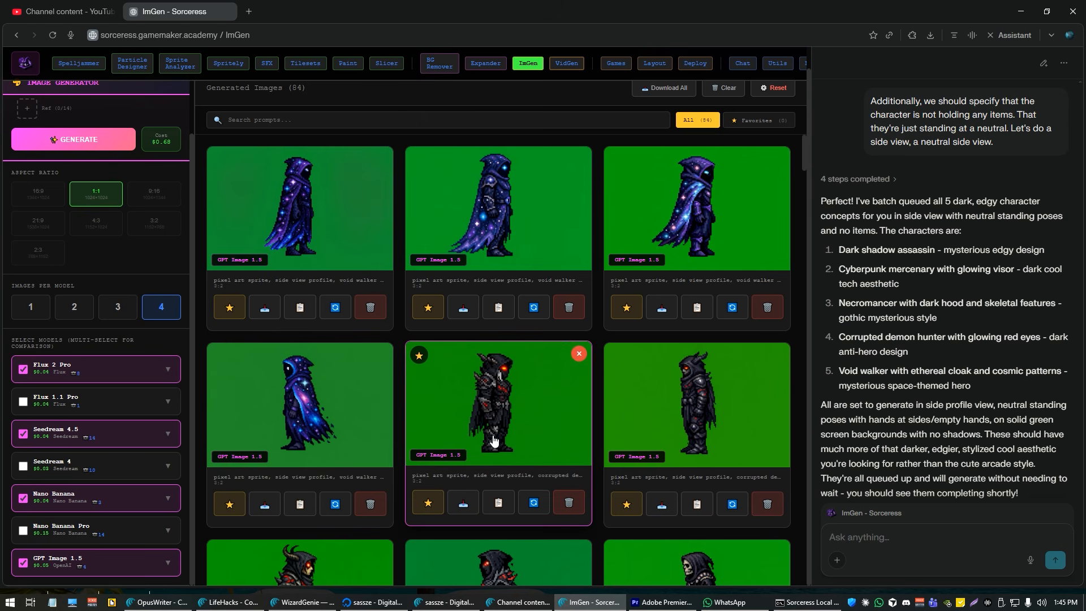
scroll(491, 453, "up", 1)
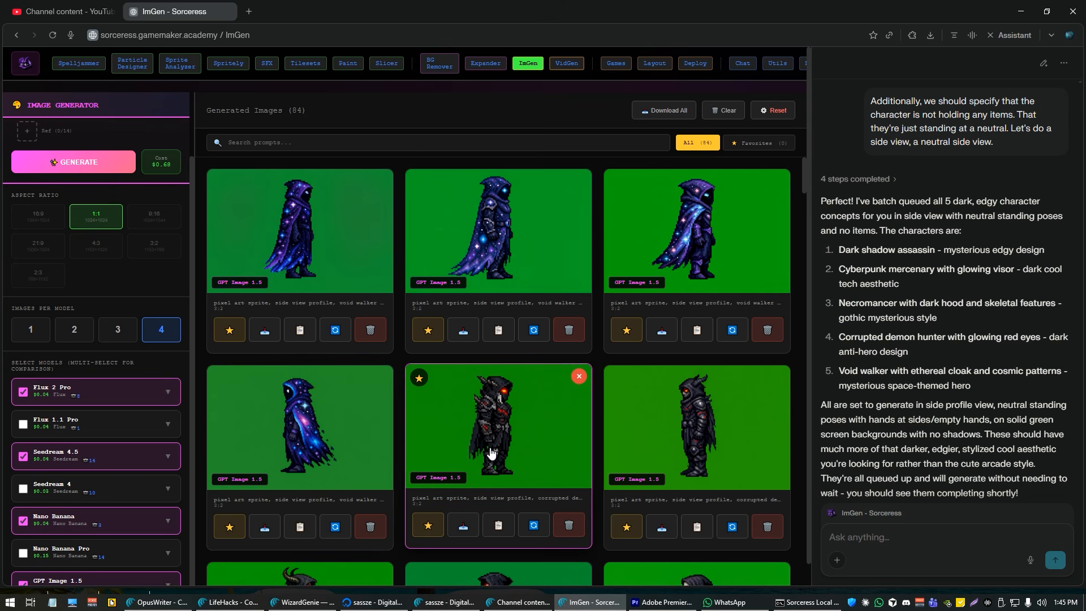
left_click(78, 170)
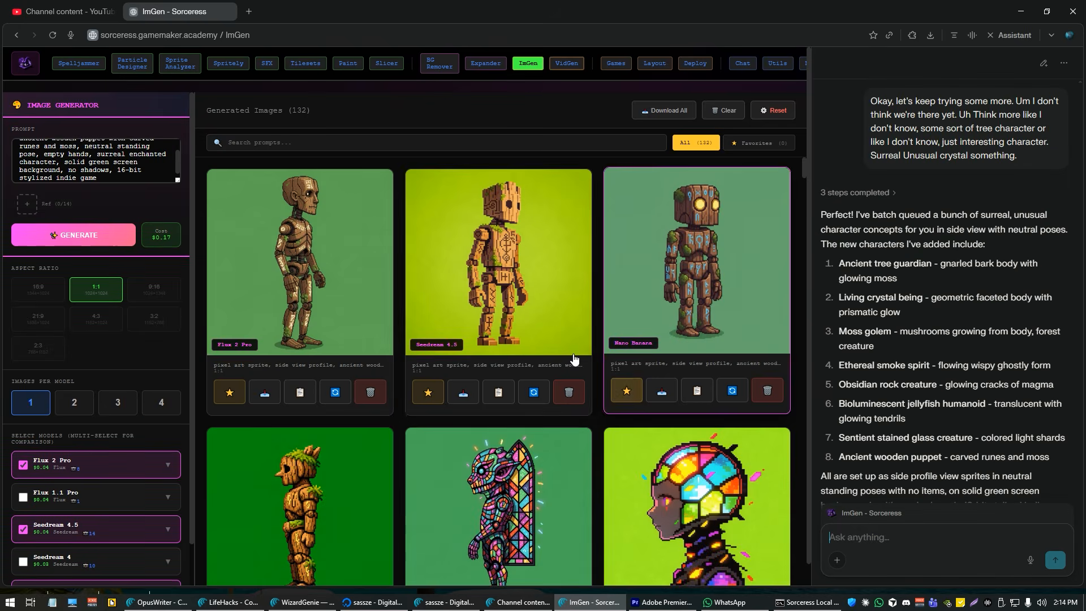
Examine the generated surreal characters across the gallery to compare the models' sprites and find a suitable one
scroll(462, 343, "down", 8)
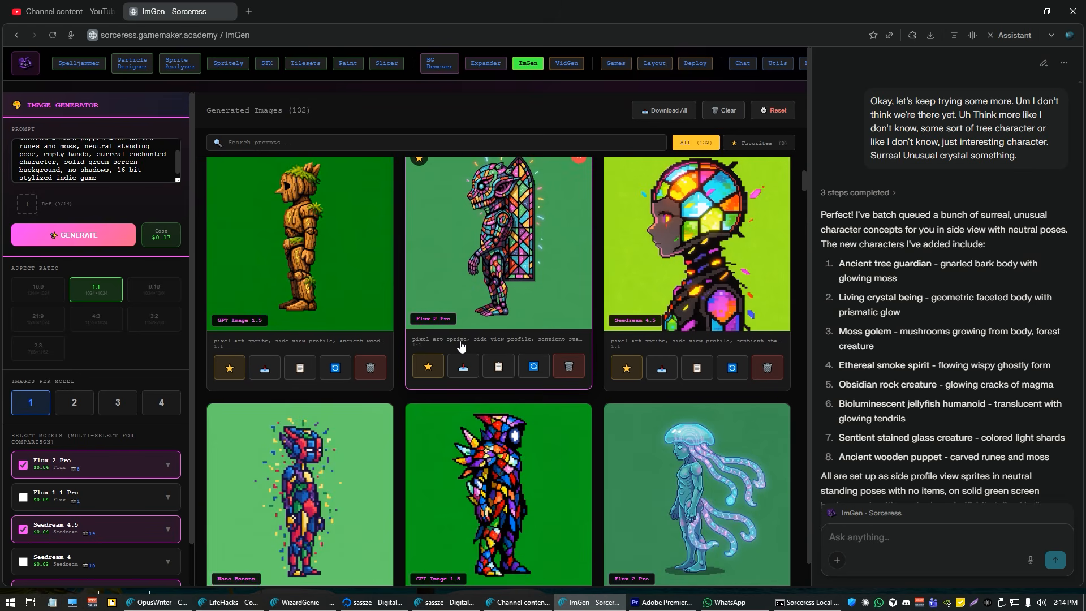
scroll(462, 346, "down", 10)
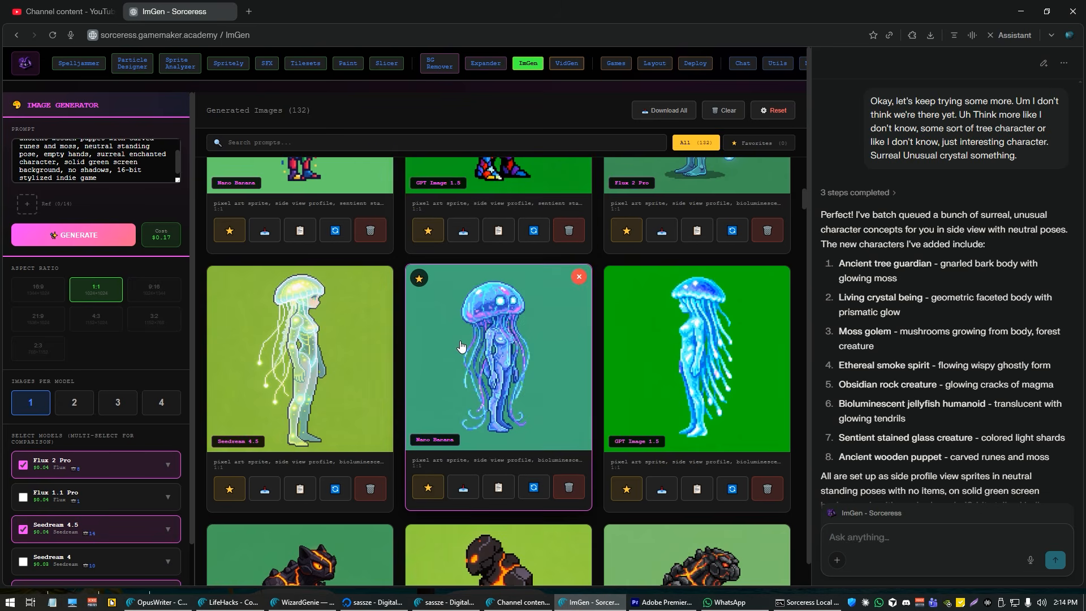
scroll(462, 343, "down", 10)
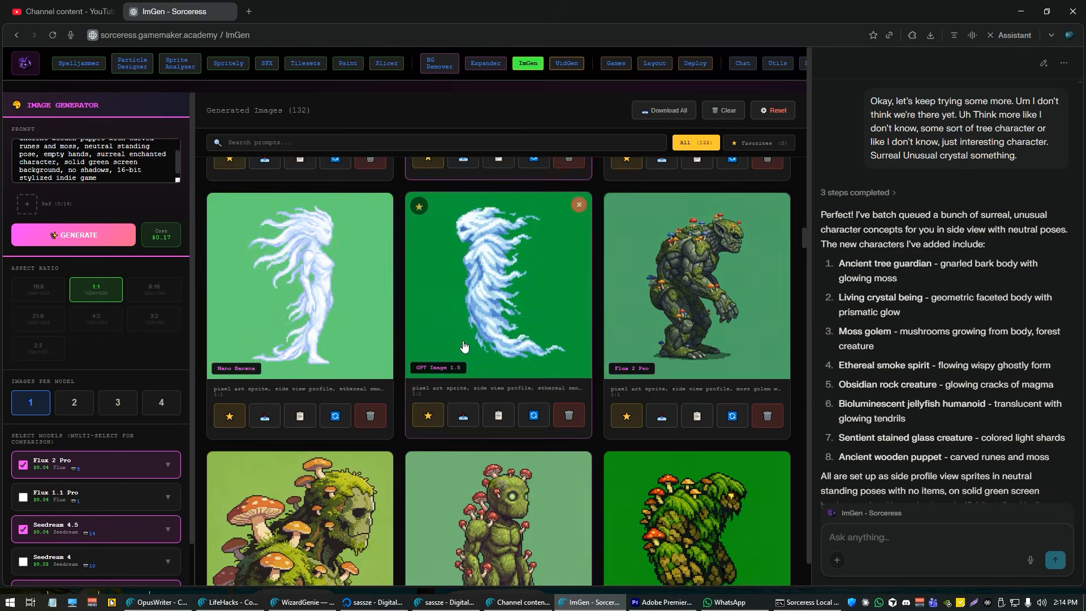
scroll(464, 348, "down", 6)
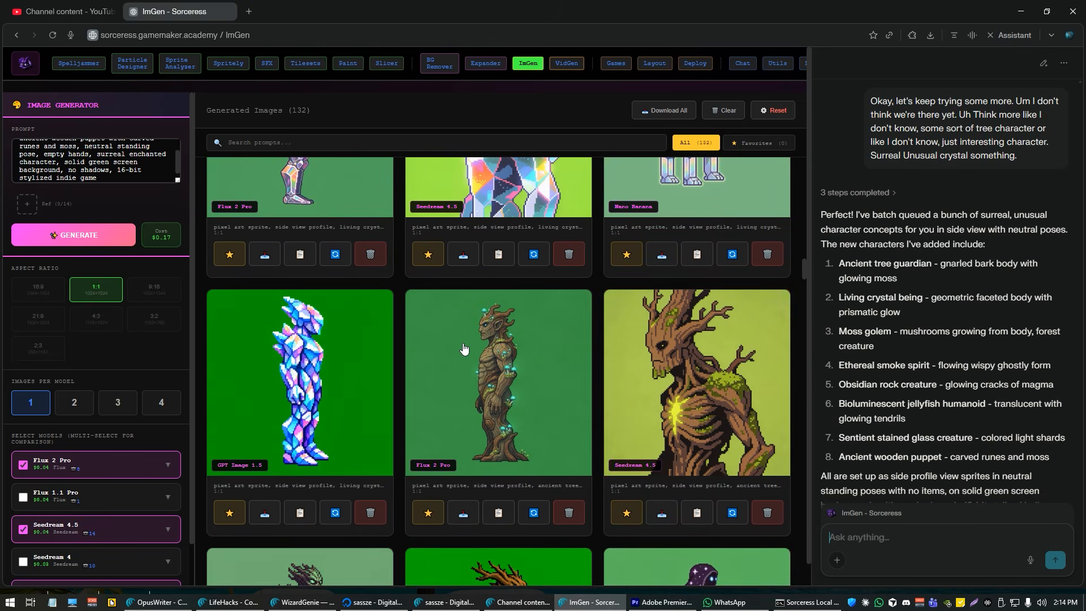
scroll(464, 348, "down", 6)
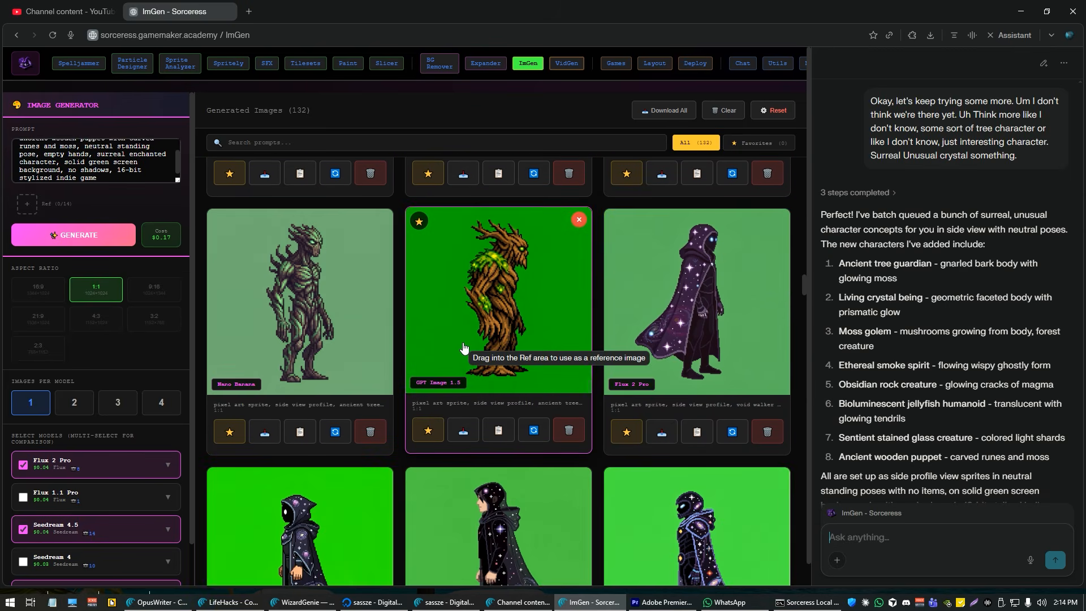
scroll(463, 347, "down", 3)
scroll(464, 348, "down", 3)
scroll(462, 350, "up", 18)
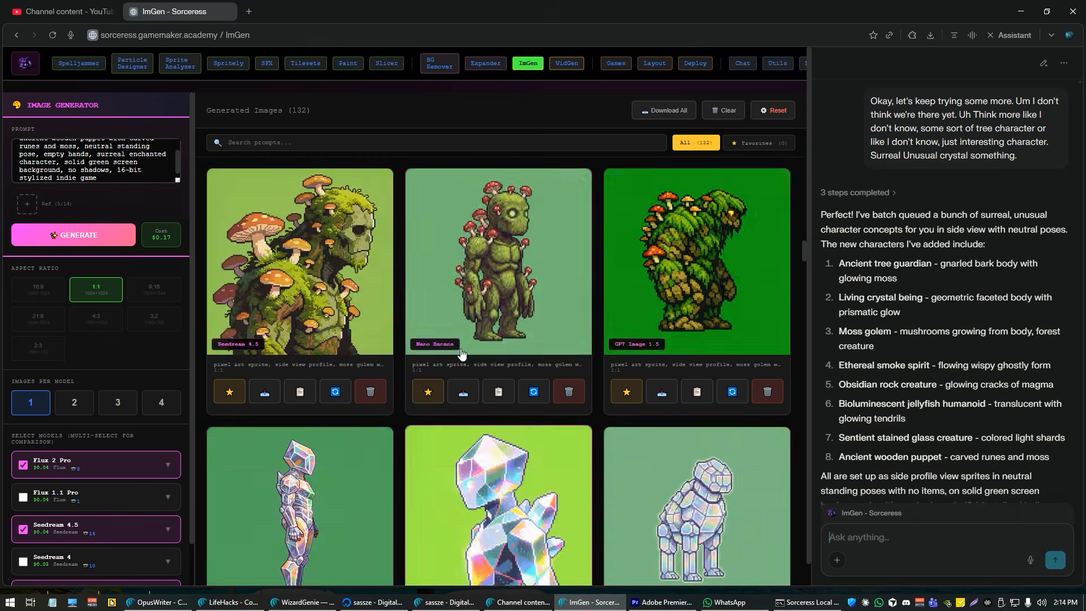
scroll(461, 351, "up", 10)
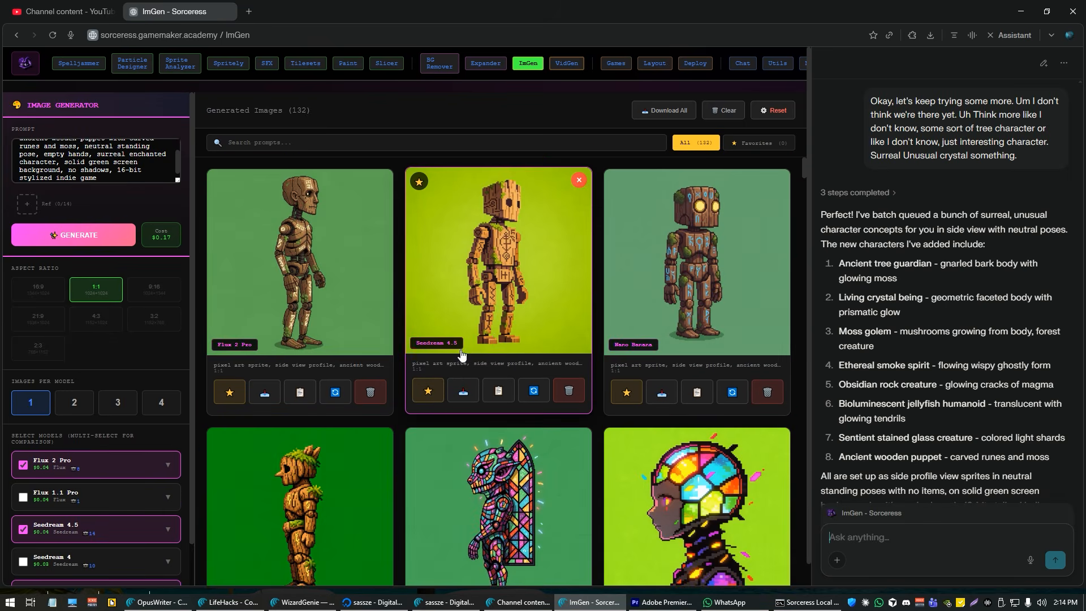
Inspect the Seedream 4.5 wooden puppet image at full size and add it as the reference image
left_click(526, 263)
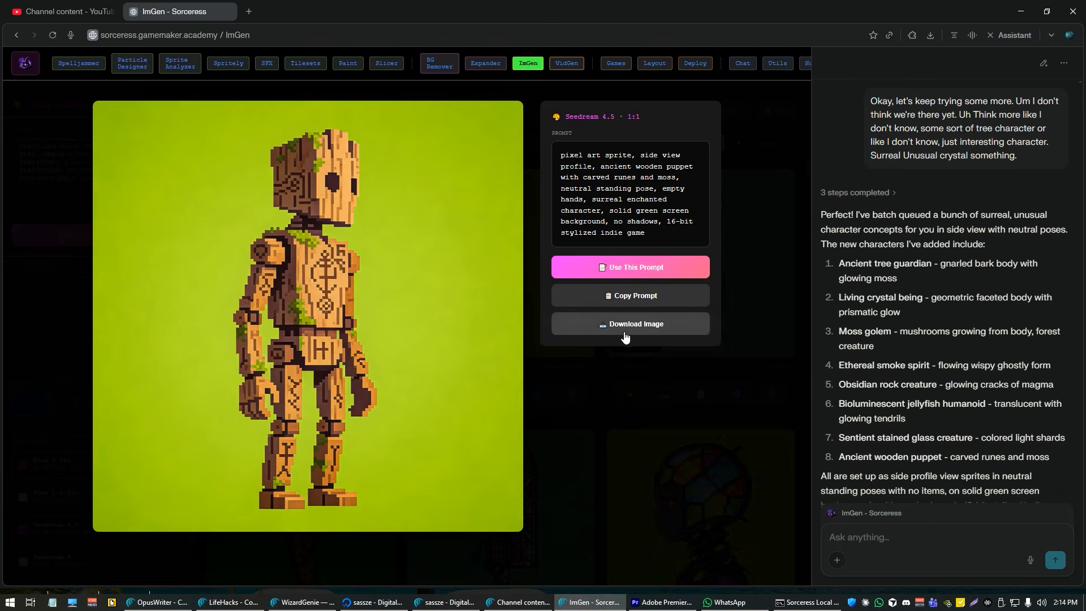
key("Escape")
left_click_drag(531, 257, 26, 205)
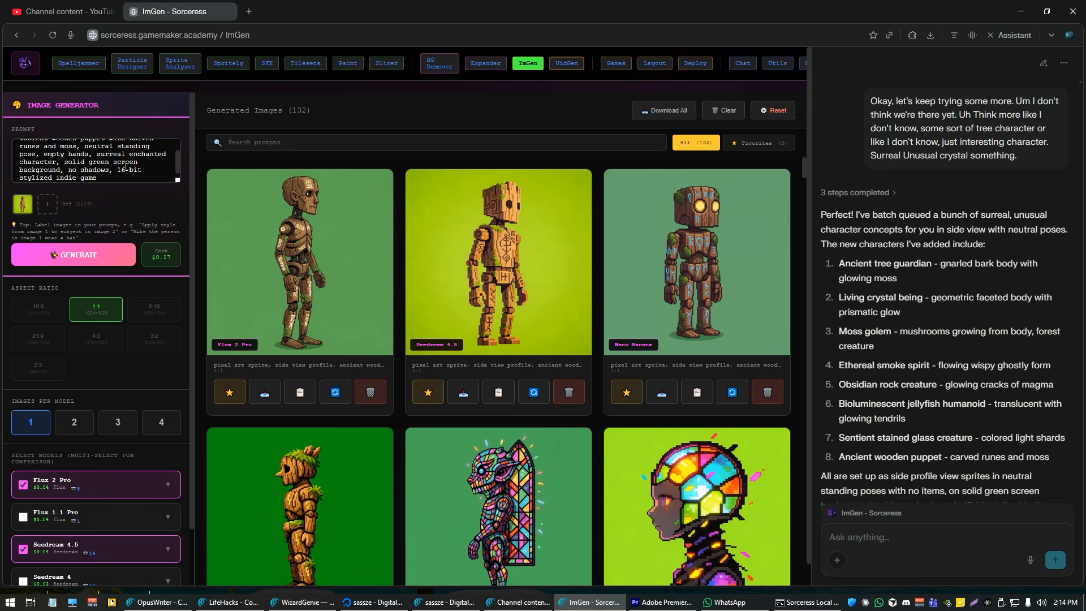
Clear the prompt and deselect Flux 2 Pro, Seedream 4.5 and Nano Banana, keeping only GPT Image 1.5
key("ctrl+a")
key("BackSpace")
scroll(151, 260, "down", 2)
left_click(23, 369)
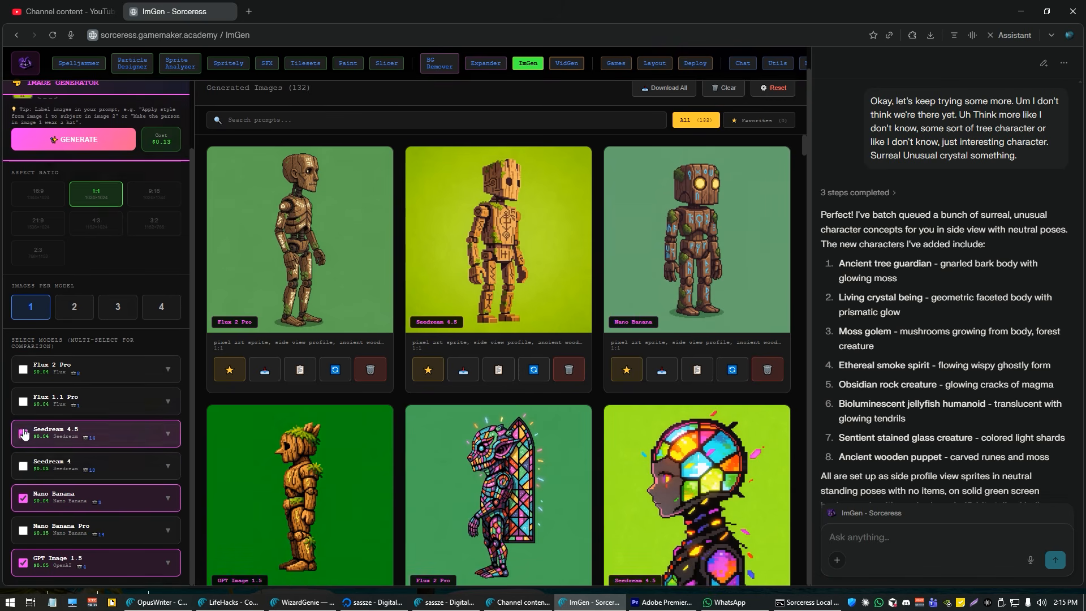
left_click(22, 433)
left_click(27, 500)
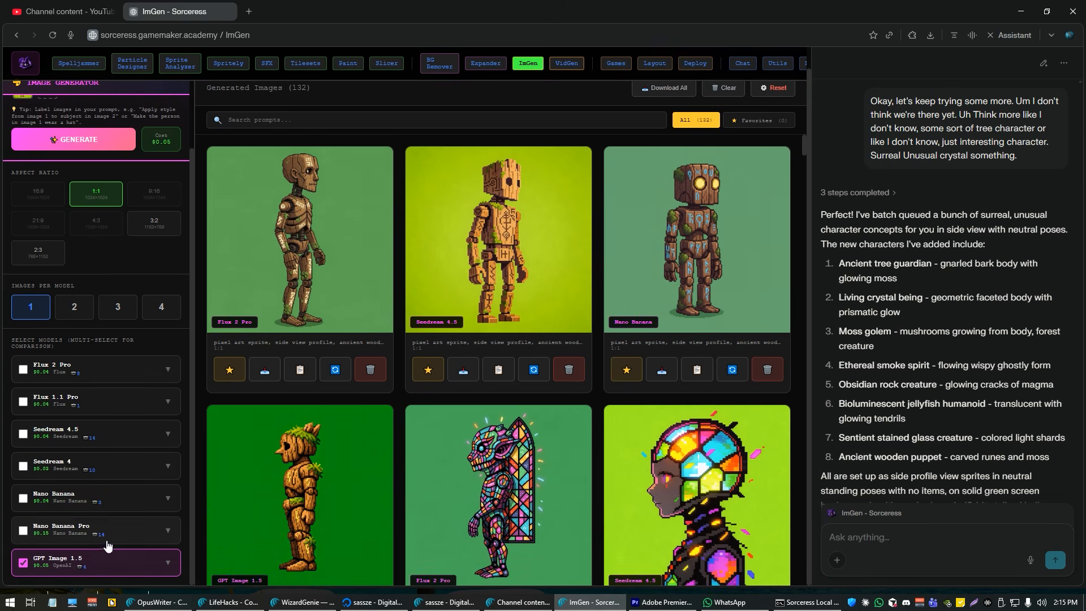
Check the GPT Image 1.5 options and generate an image with the prompt "create a side view of this character"
left_click(168, 564)
scroll(113, 561, "down", 2)
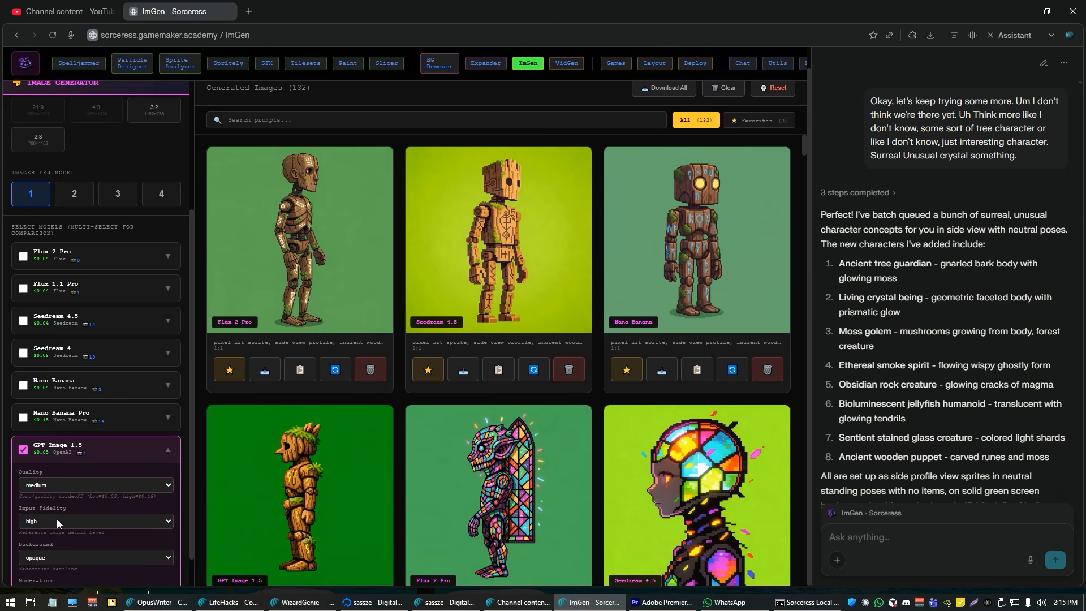
scroll(118, 416, "up", 5)
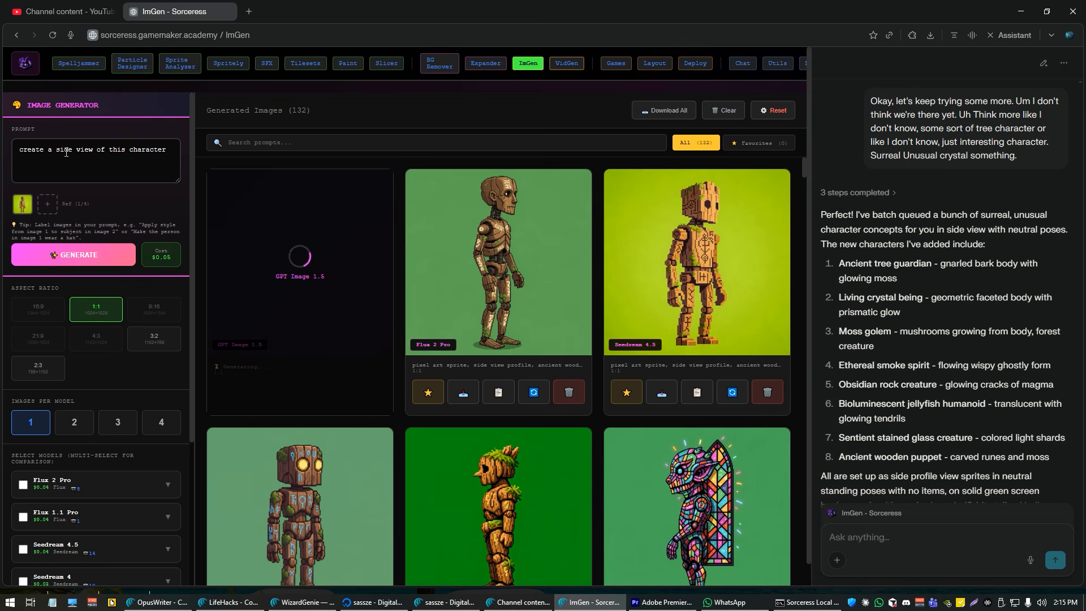
Generate further images with the prompts "create a front view of this character" and "create a back view of this character"
left_click(66, 152)
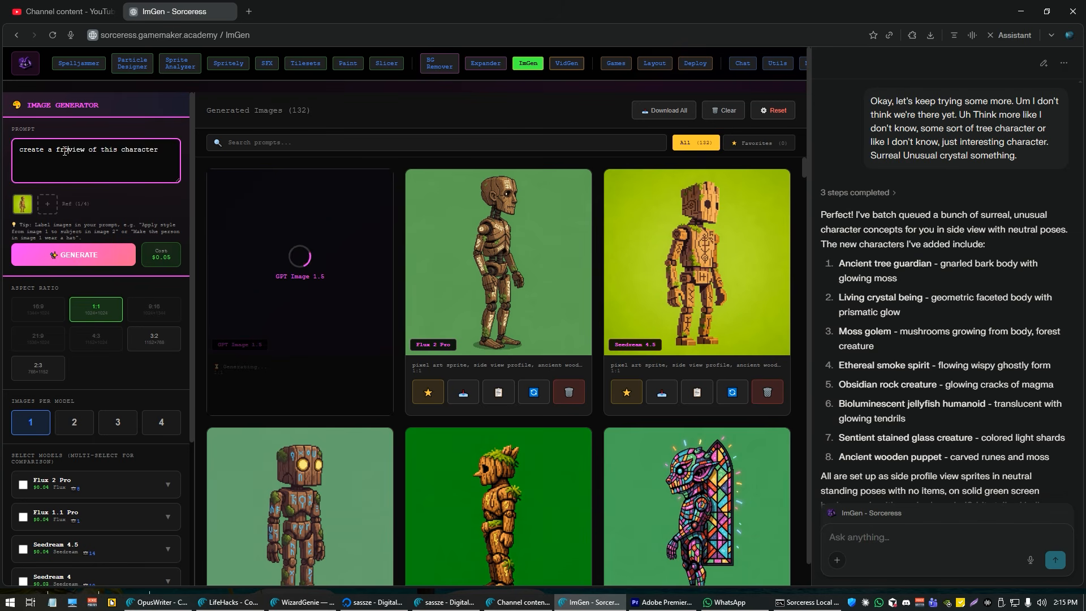
key("ctrl+Return")
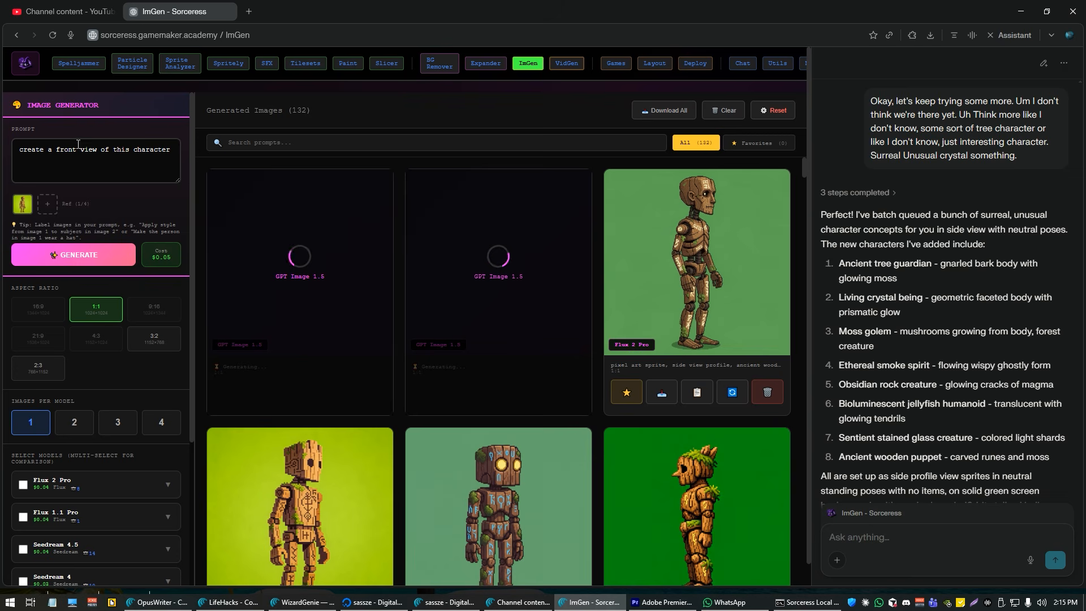
type("back")
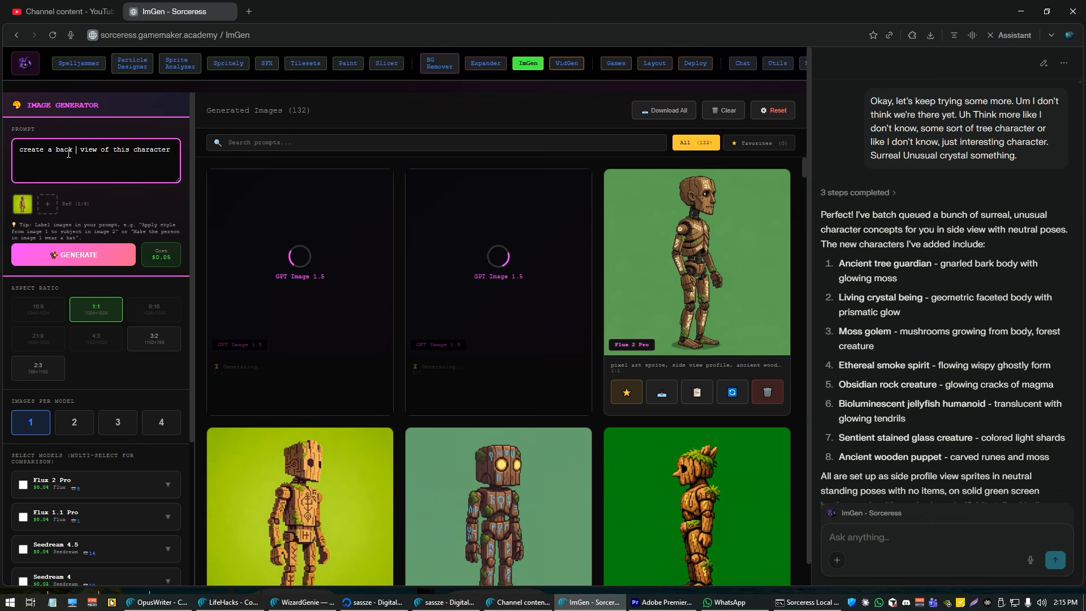
left_click(78, 252)
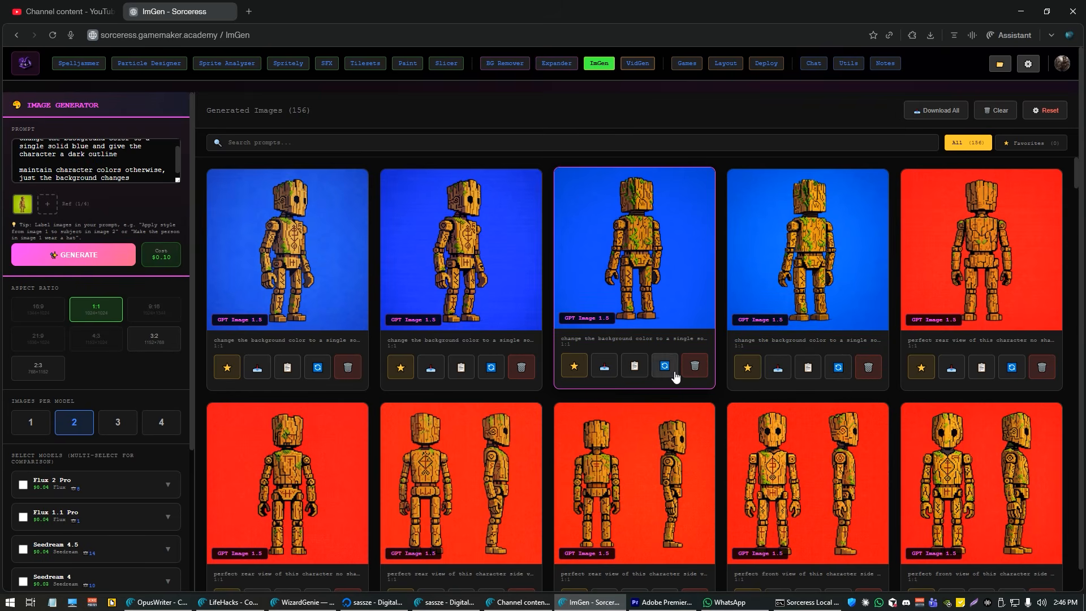
Compare the red, blue and green background variations of the wooden puppet with the original Seedream 4.5 image
scroll(495, 281, "down", 10)
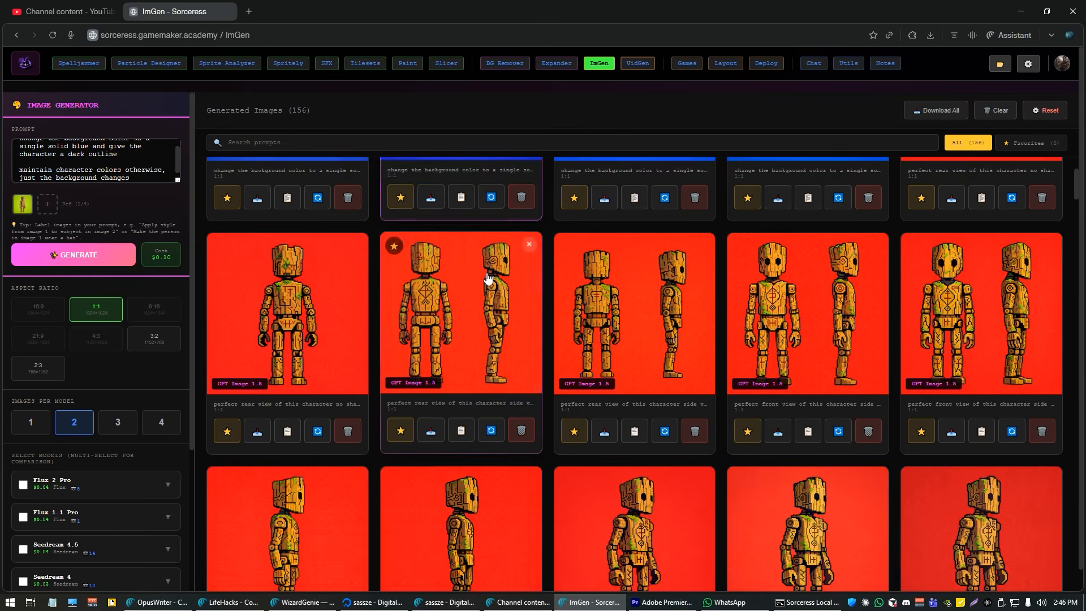
scroll(495, 281, "down", 3)
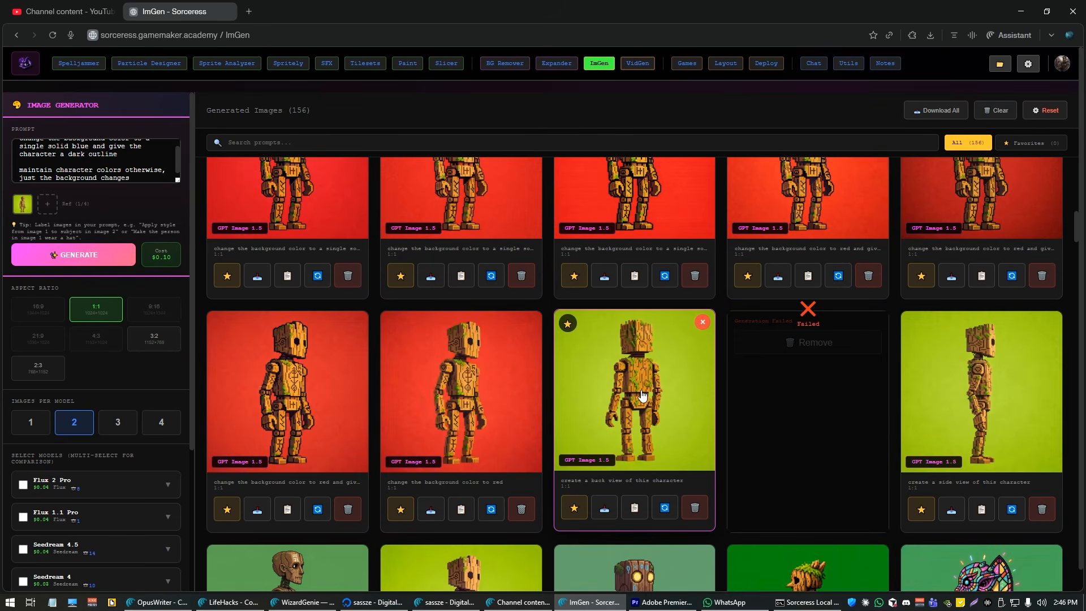
scroll(708, 362, "down", 2)
left_click(468, 470)
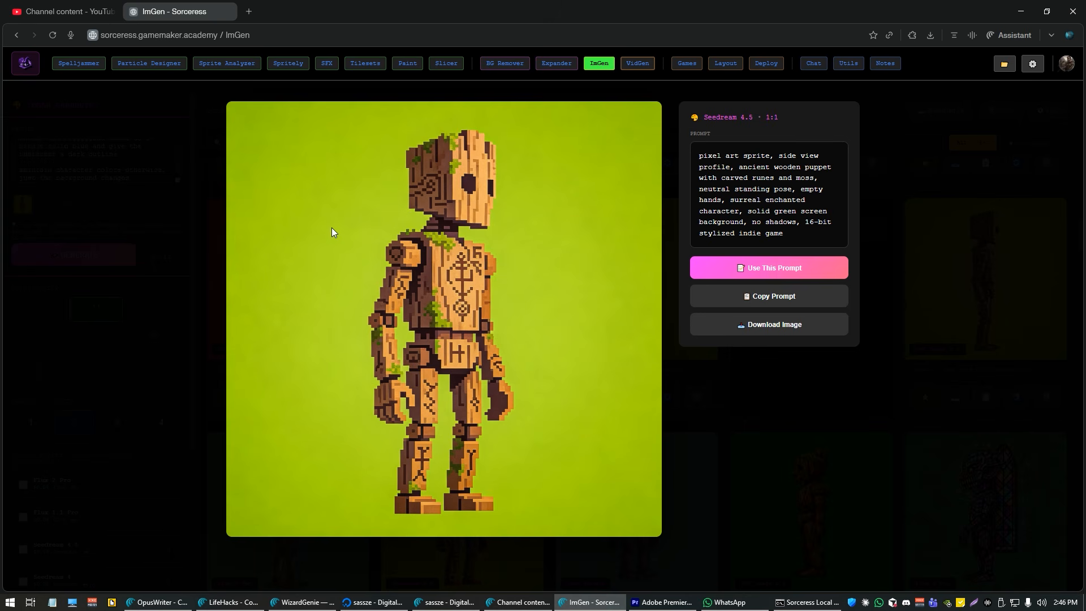
key("Escape")
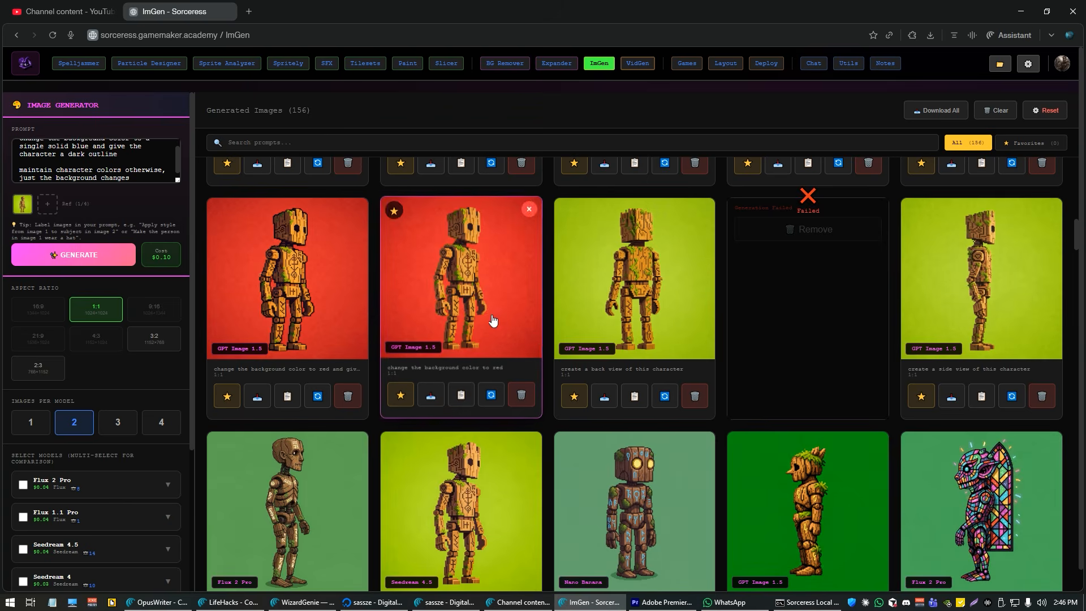
scroll(547, 358, "up", 5)
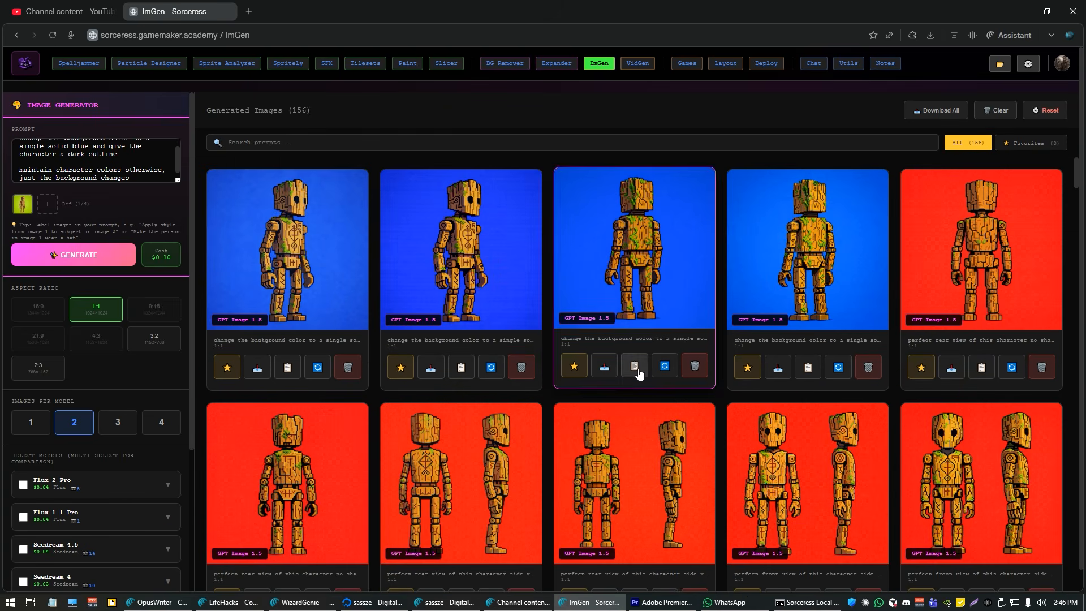
Compare the enlarged blue-background variations of the wooden puppet for evenness of the background and clarity of the dark outline
left_click(466, 248)
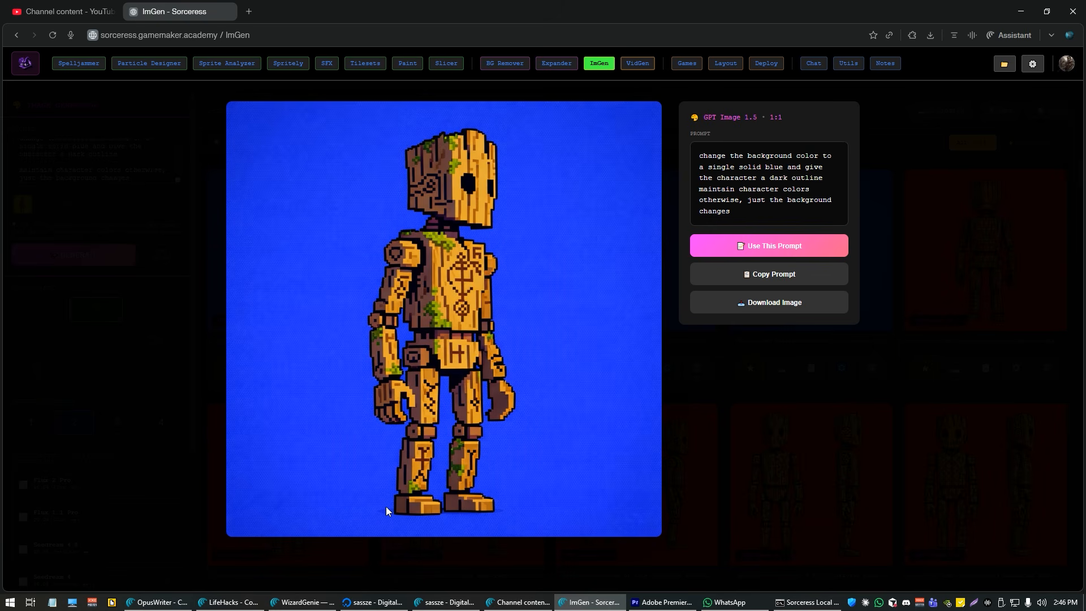
left_click(408, 549)
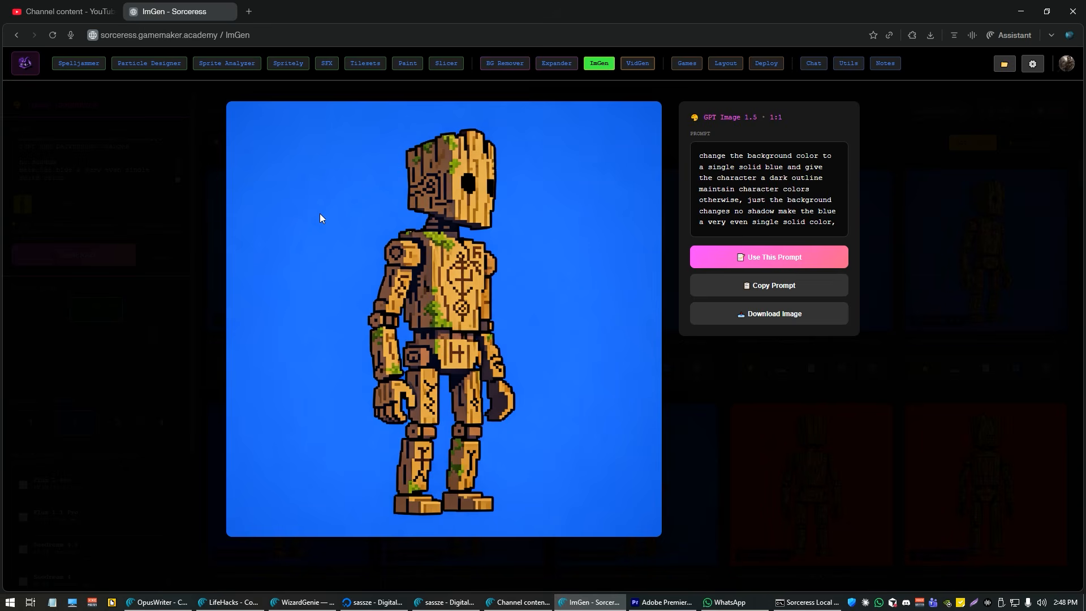
left_click(320, 219)
left_click(477, 242)
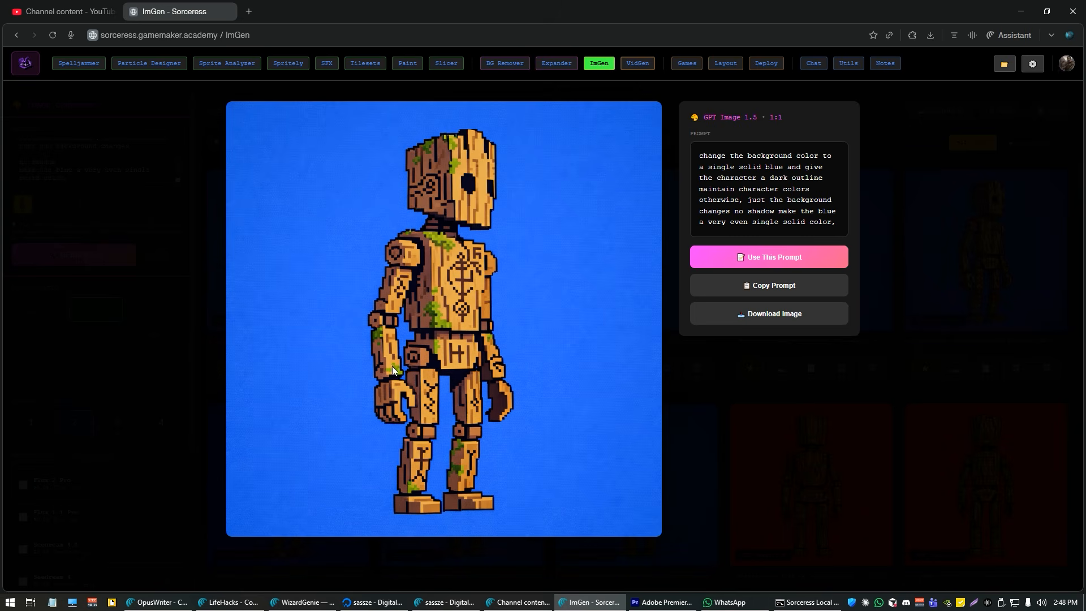
left_click(602, 264)
left_click(703, 226)
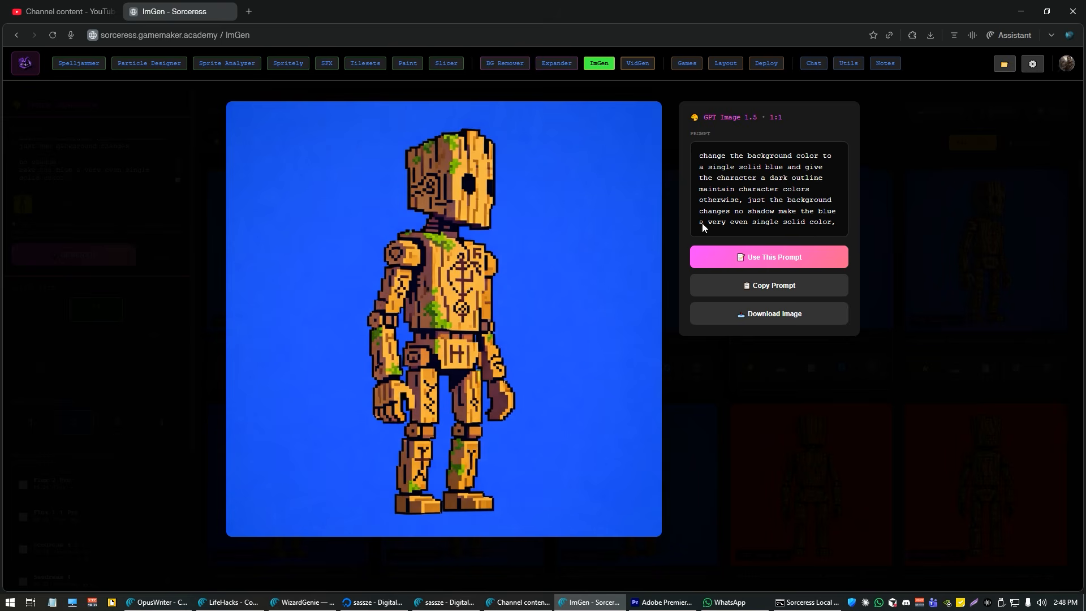
left_click(592, 233)
left_click(300, 227)
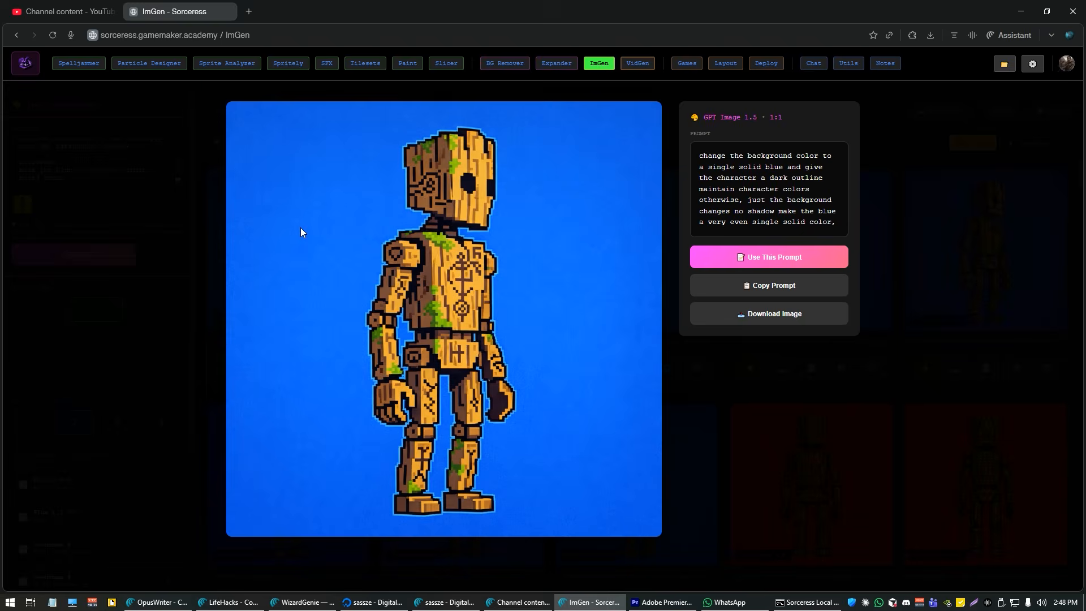
left_click(514, 237)
left_click(590, 243)
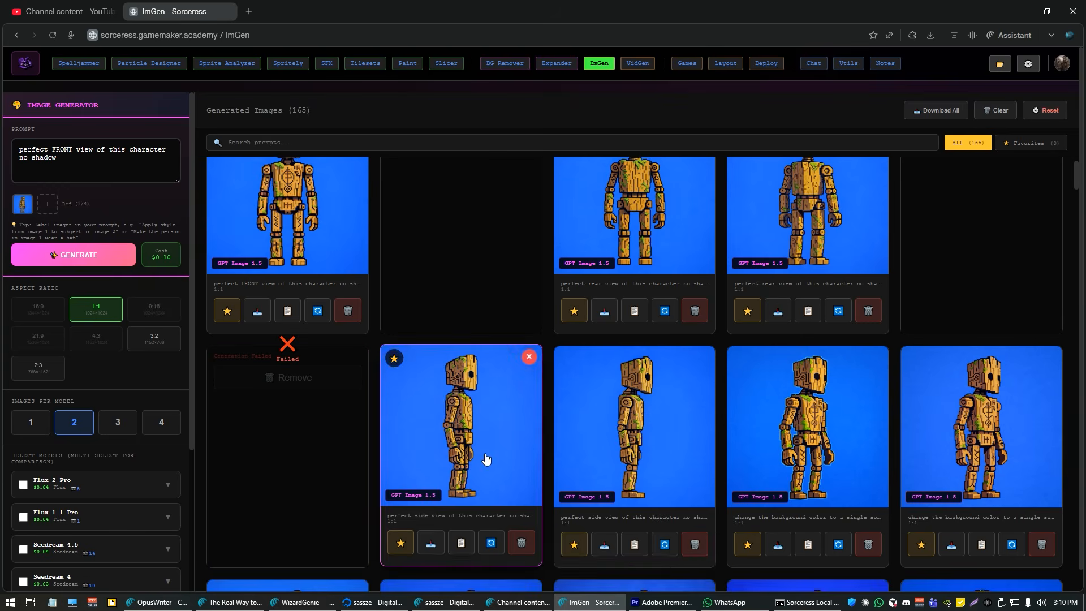
Review the blue-background results and download the perfect front, rear and side view images of the wooden puppet
left_click(472, 431)
left_click(471, 425)
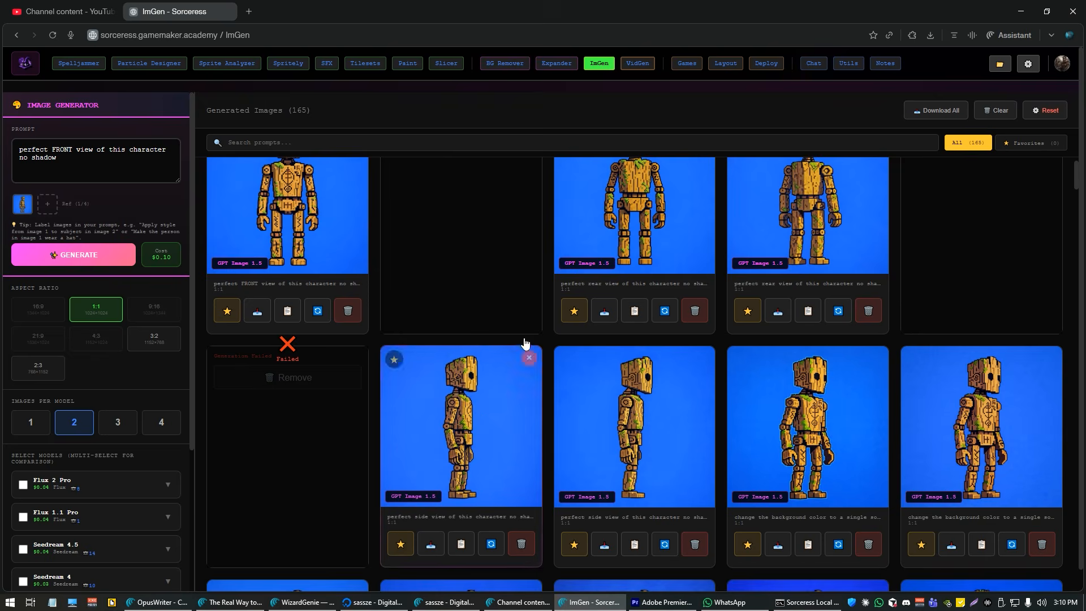
left_click(624, 317)
left_click(603, 322)
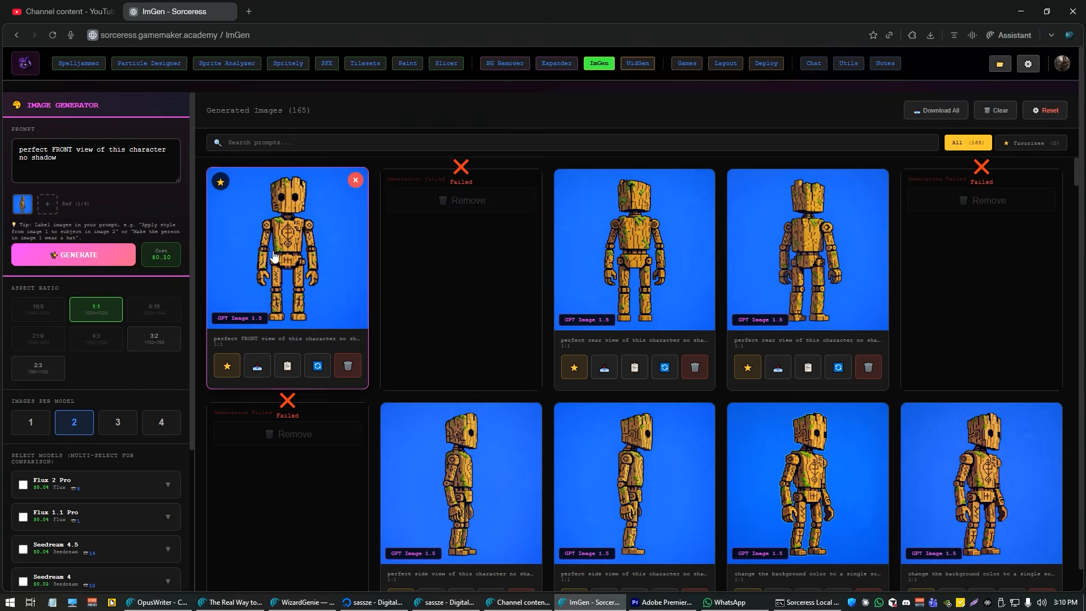
left_click(273, 250)
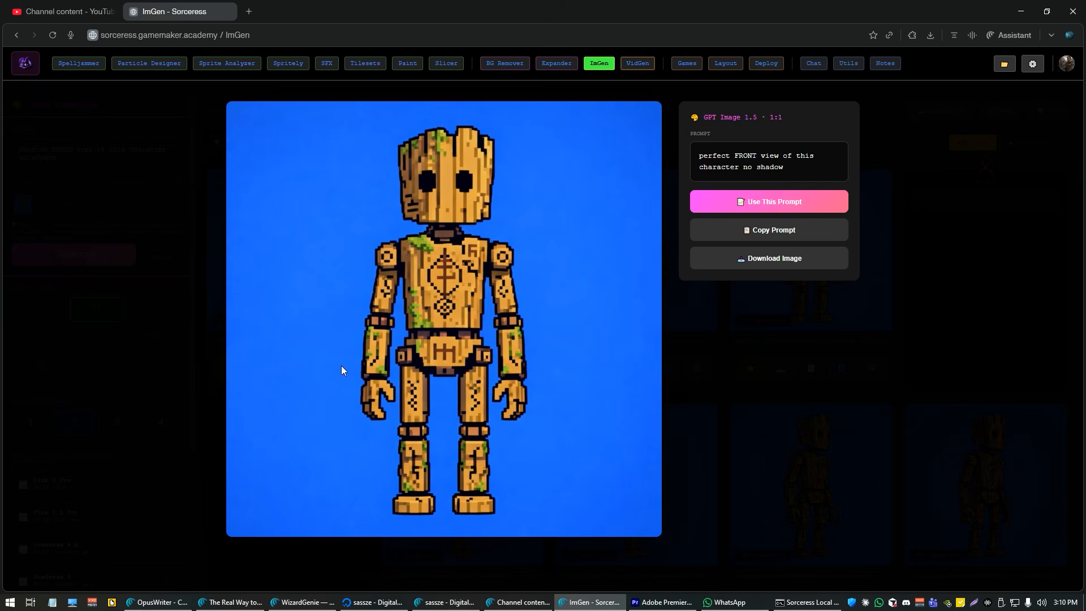
left_click(759, 268)
left_click(700, 336)
left_click(668, 253)
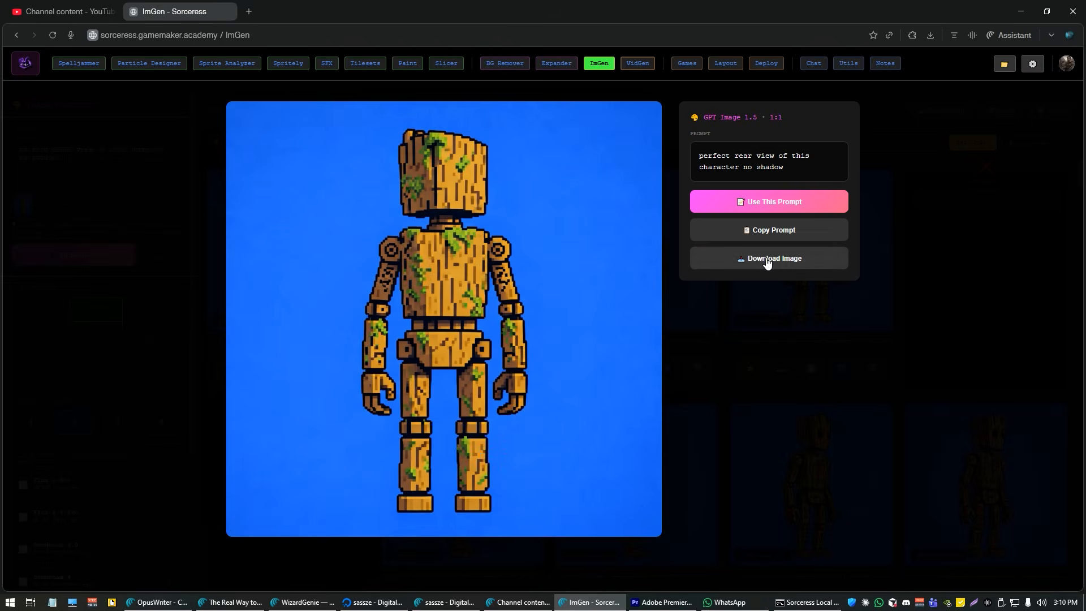
left_click(711, 290)
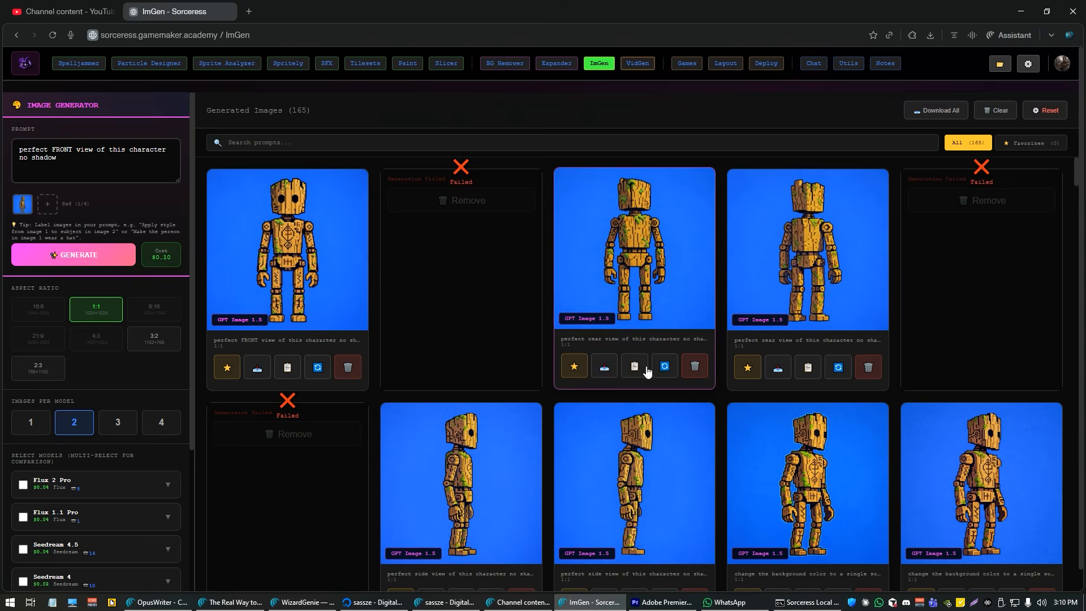
left_click(471, 466)
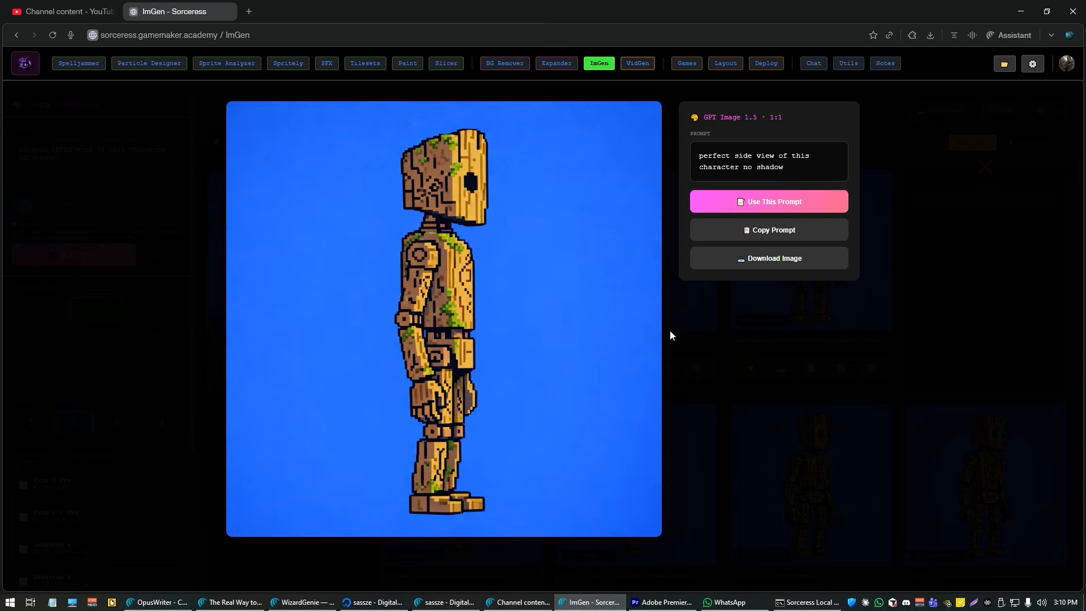
left_click(606, 268)
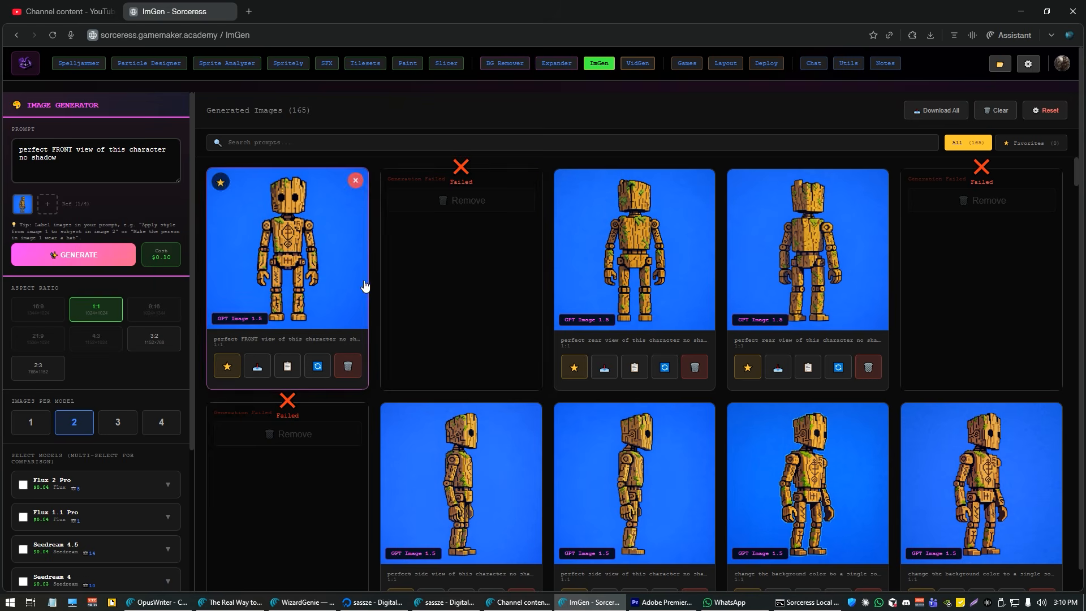
Switch to Grok and open grok.com/imagine in three separate browser tabs
left_click(250, 12)
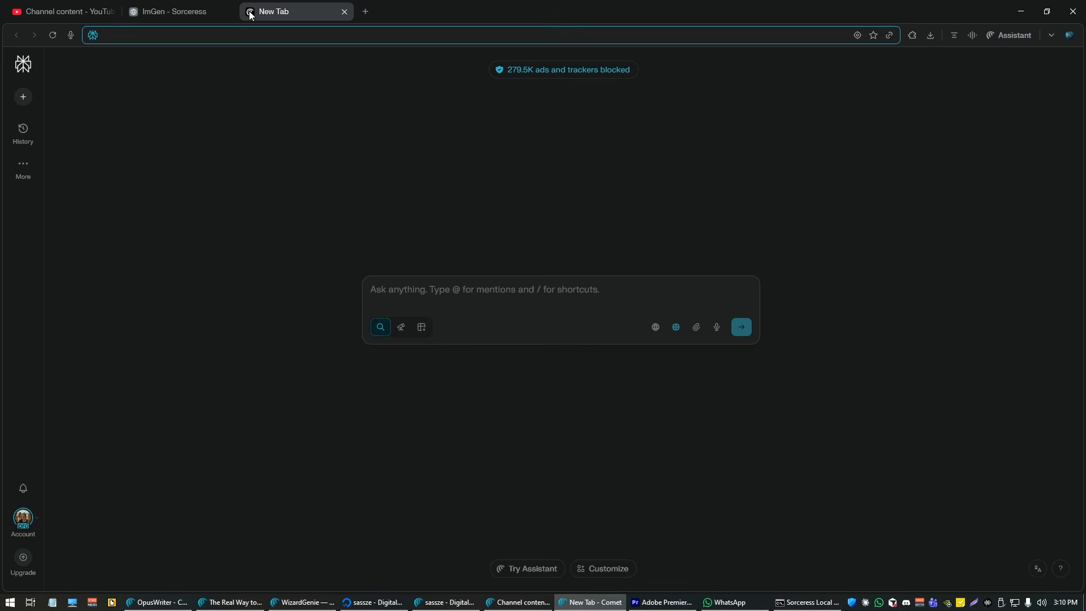
type("gro")
key("Return")
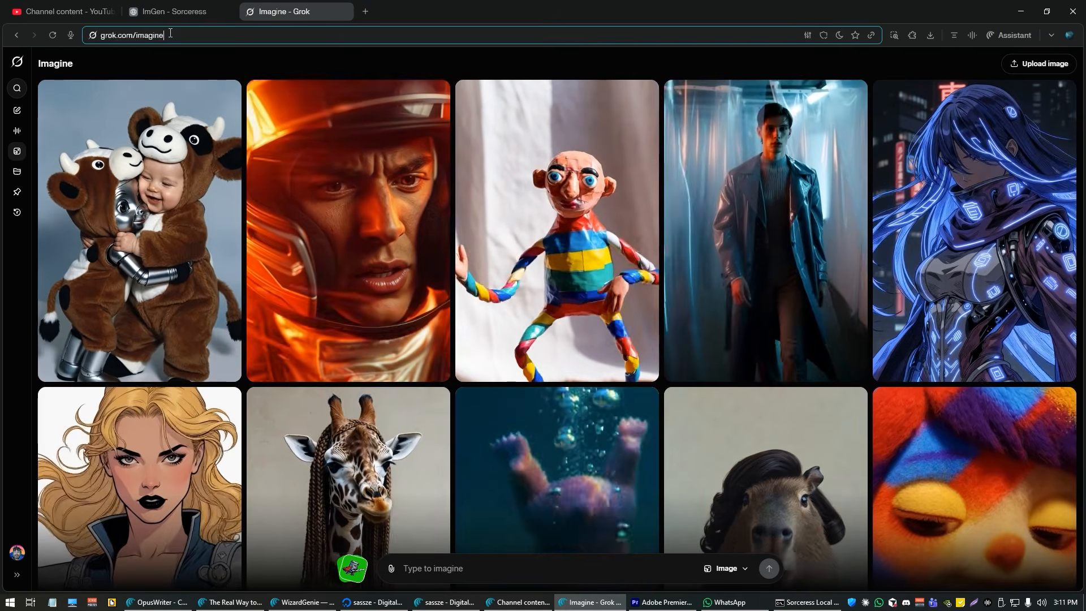
key("ctrl+t")
type("https://grok.com/imagine")
key("Return")
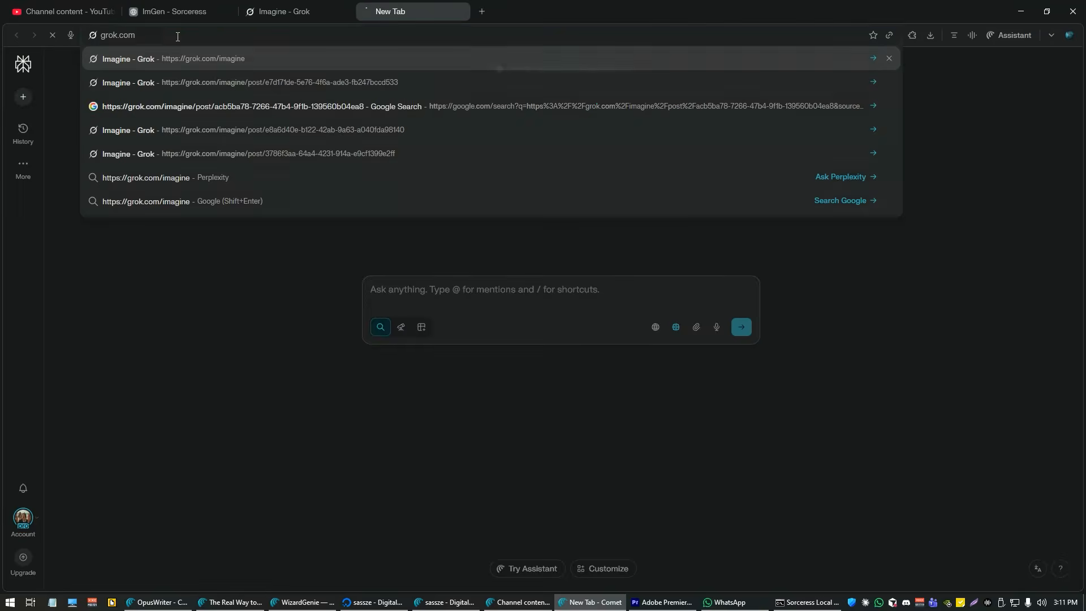
key("ctrl+t")
type("https://grok.com/imagine")
key("Return")
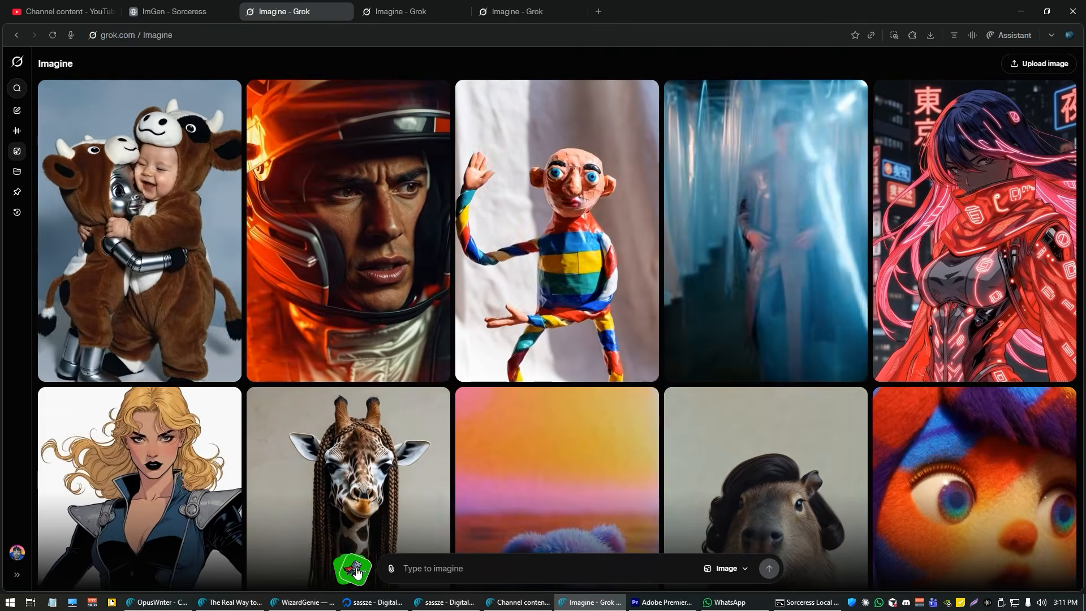
left_click(354, 570)
left_click(368, 570)
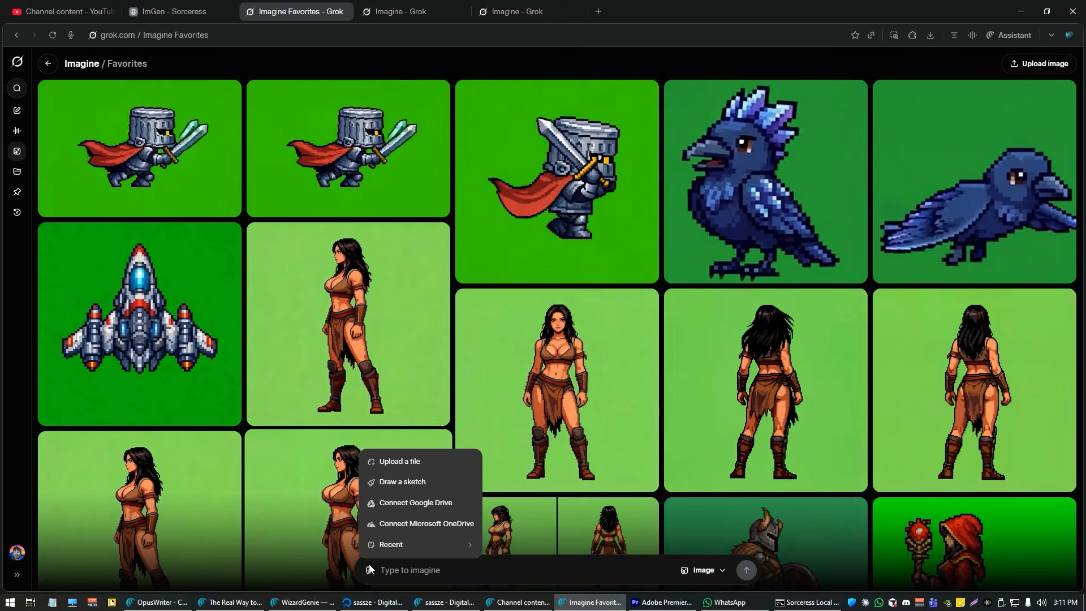
left_click(397, 461)
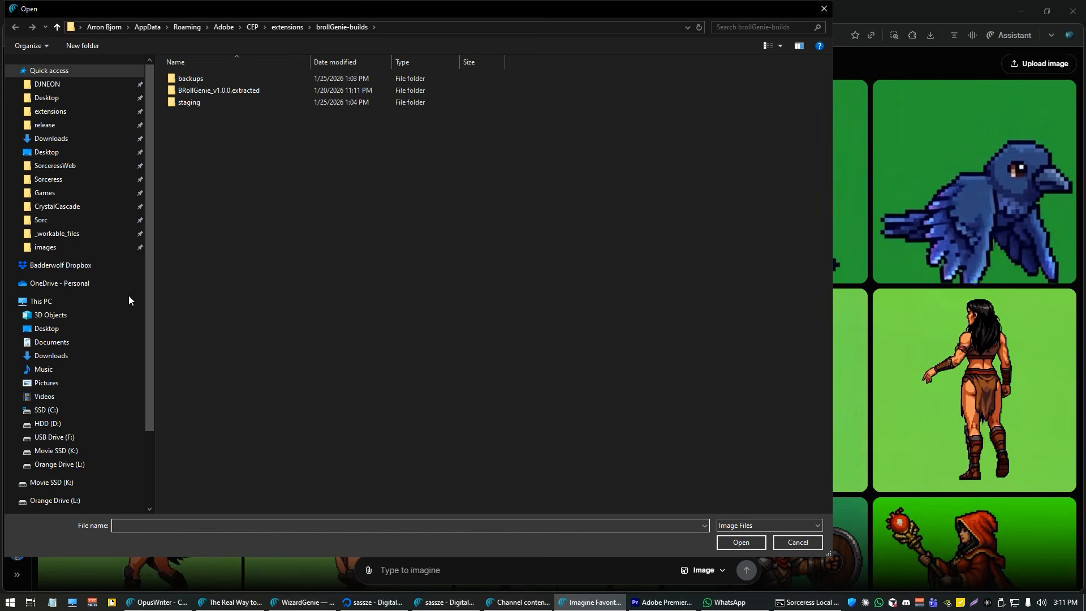
left_click(77, 352)
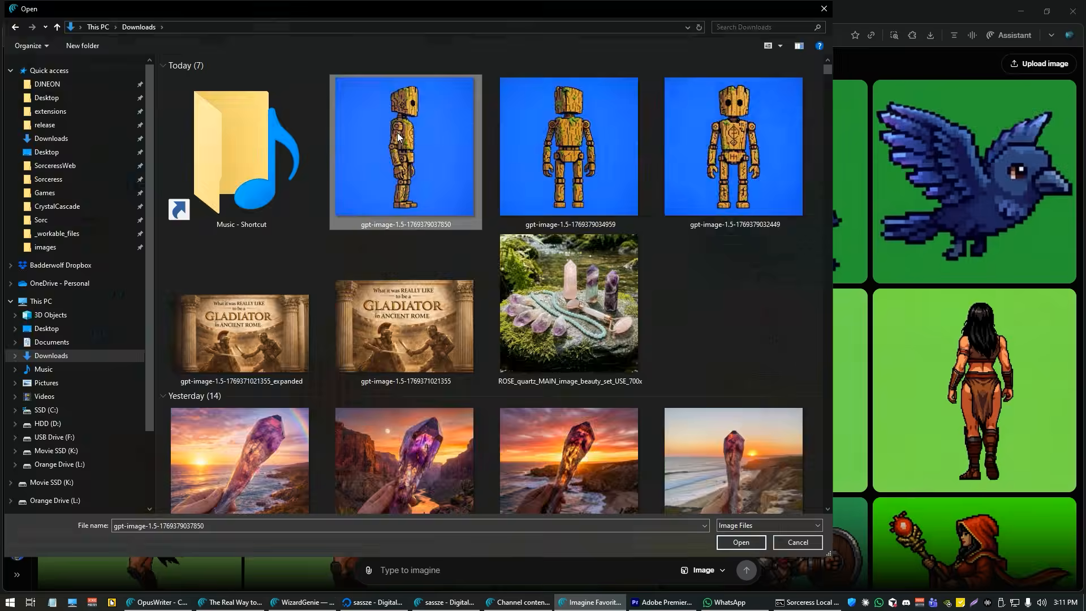
double_click(397, 132)
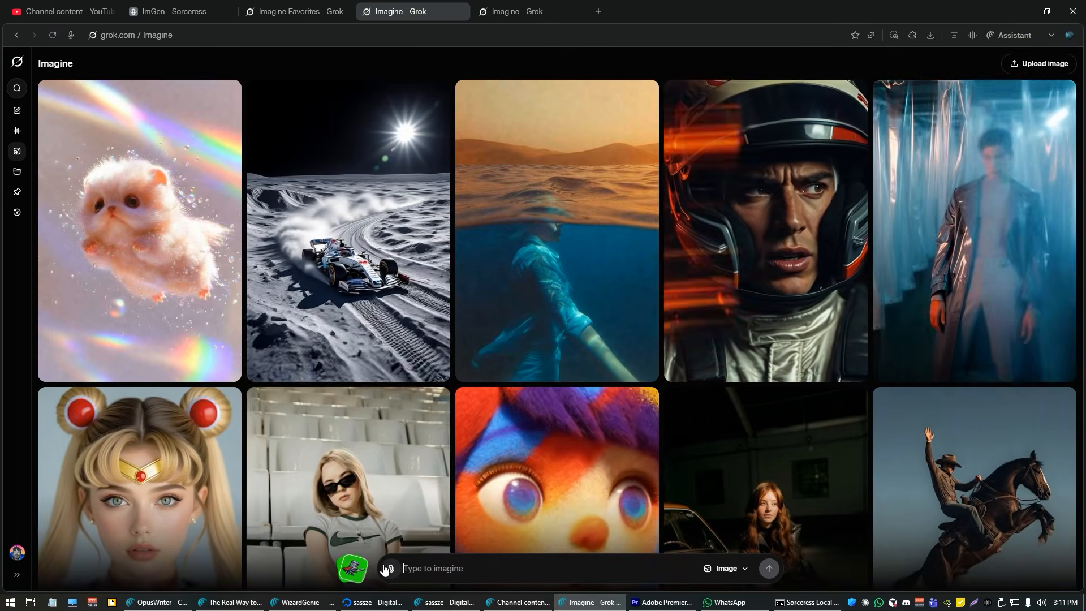
left_click(387, 568)
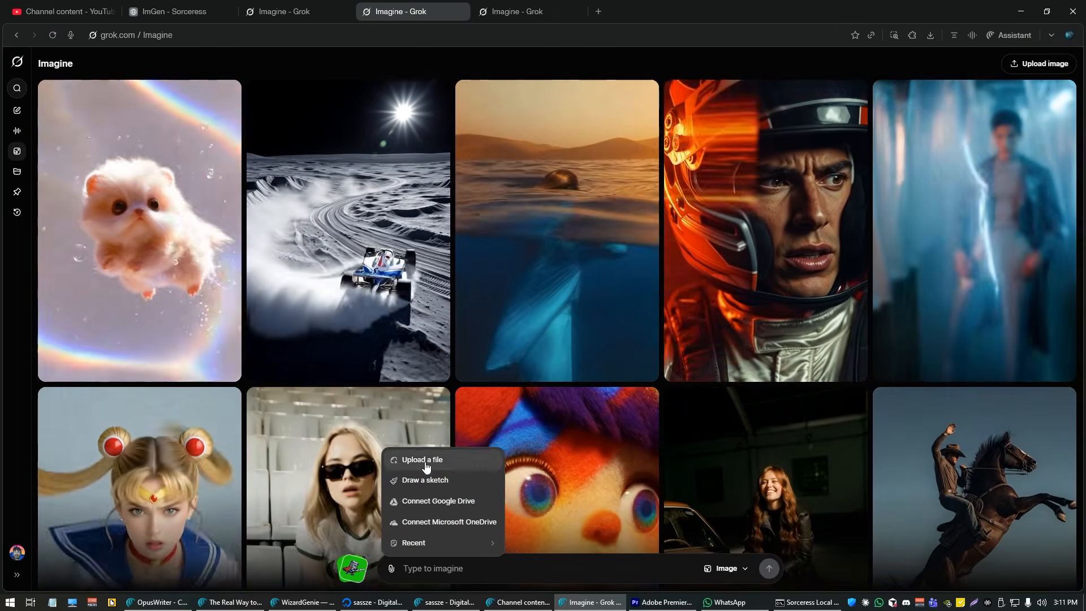
left_click(423, 455)
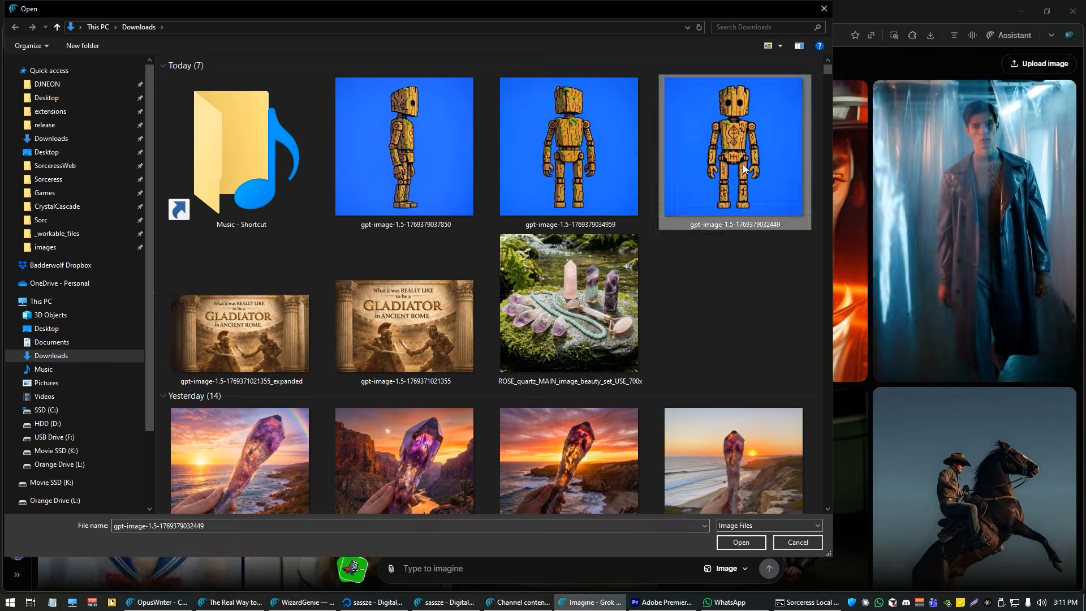
double_click(744, 168)
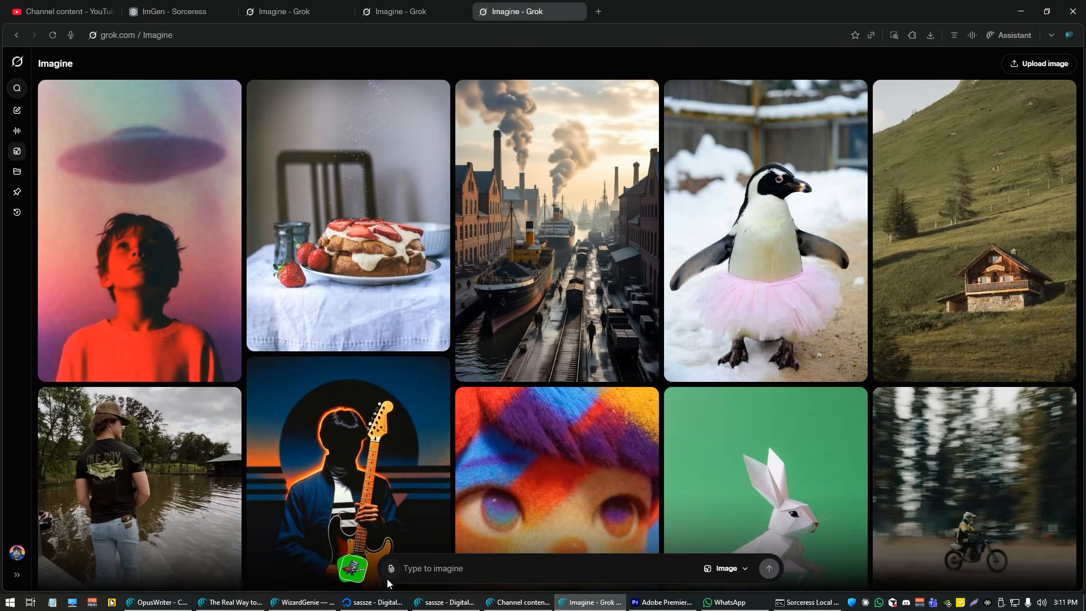
left_click(391, 569)
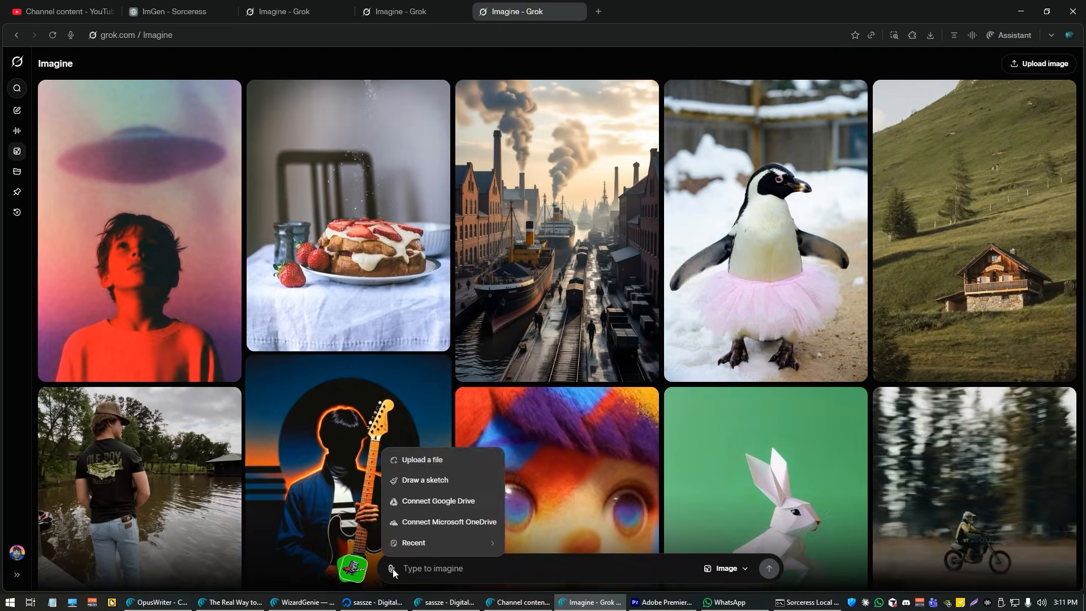
left_click(422, 458)
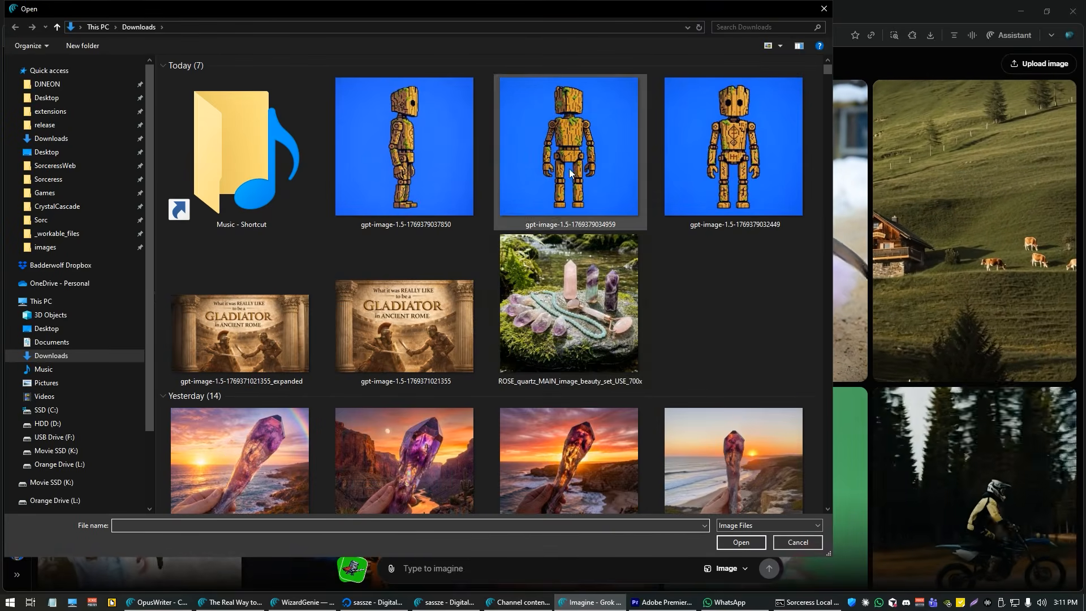
double_click(569, 169)
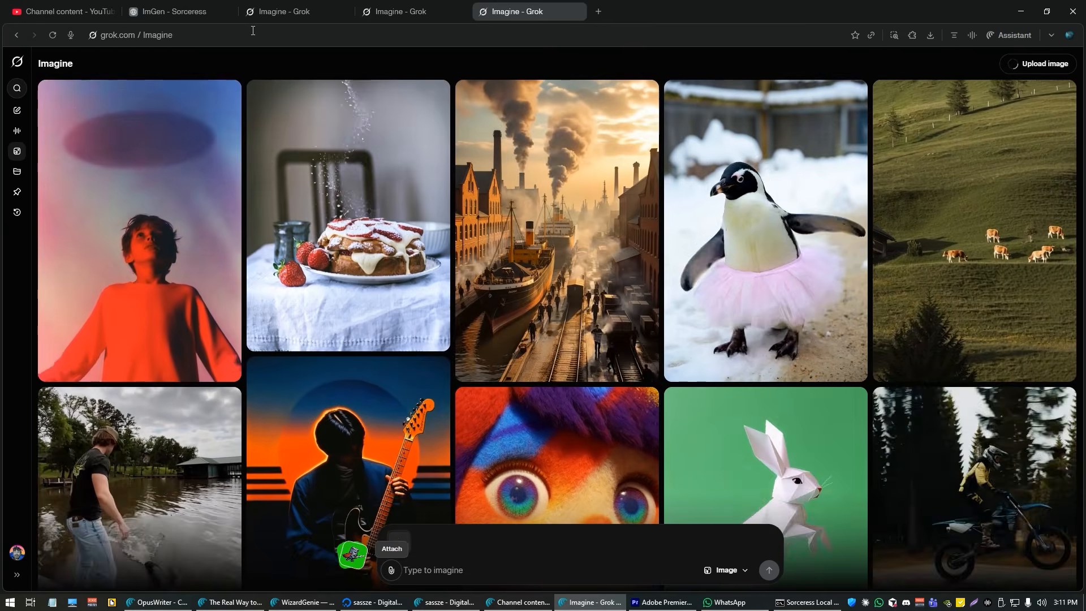
key("ctrl+c")
key("ctrl+t")
key("ctrl+v")
key("Return")
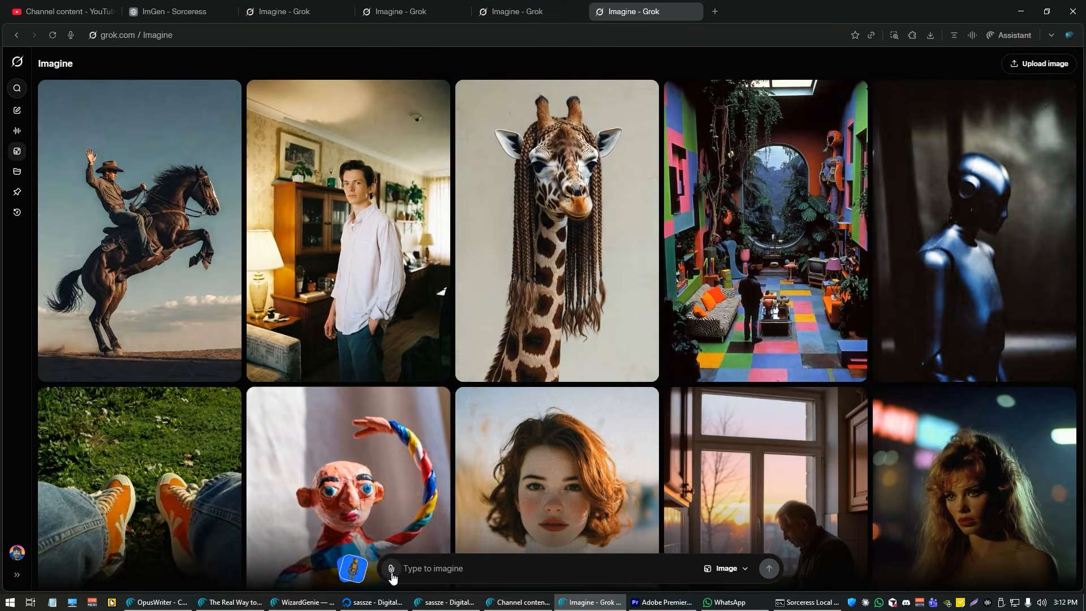
left_click(391, 569)
left_click(423, 460)
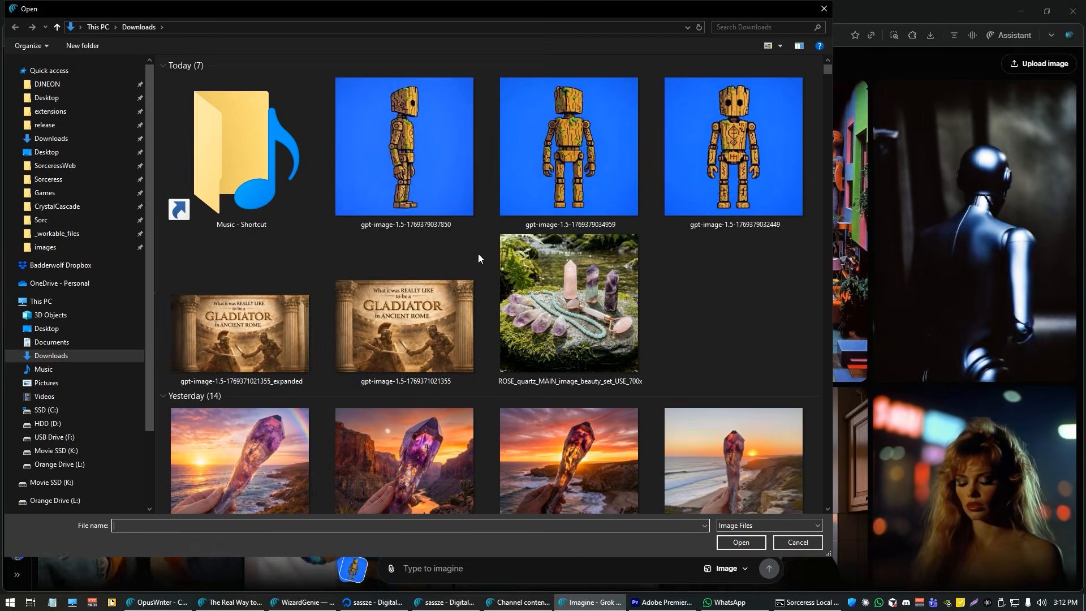
left_click(422, 157)
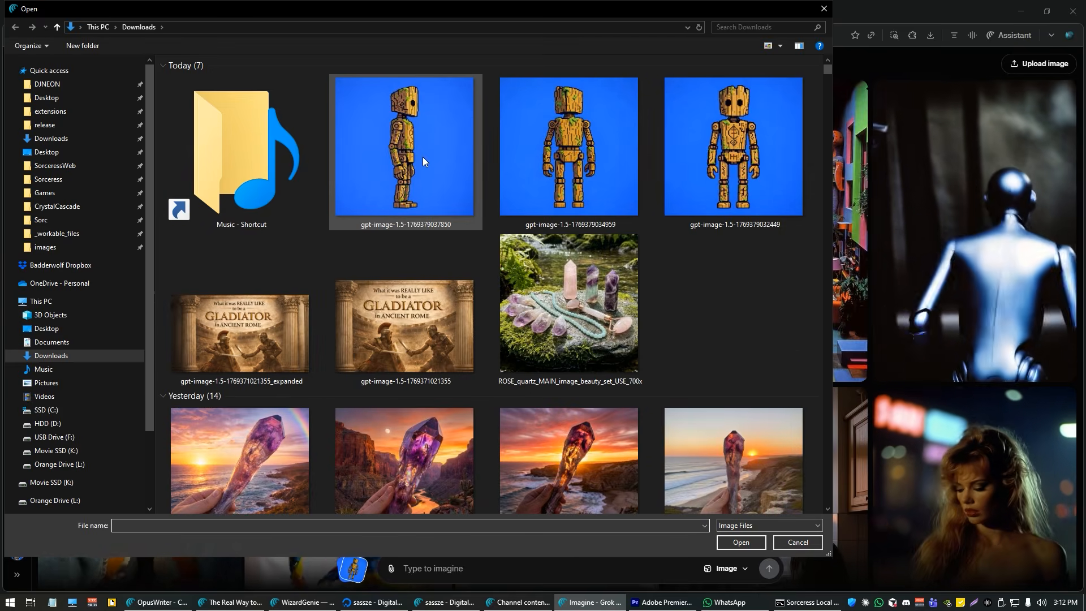
double_click(419, 140)
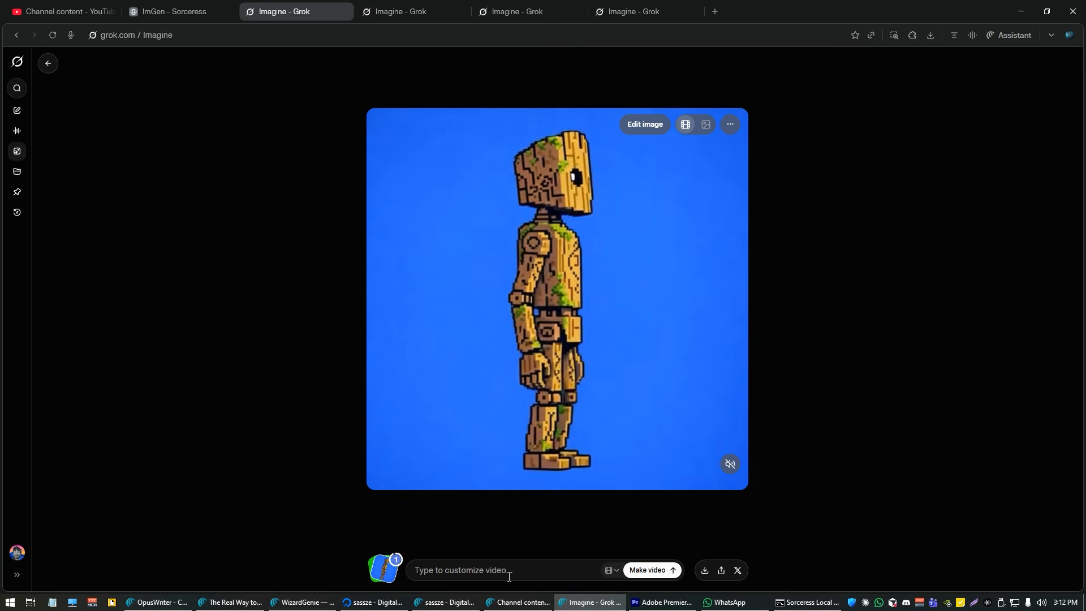
Generate a video from the side-view puppet with the prompt "the character is walking in place, side view"
type("the")
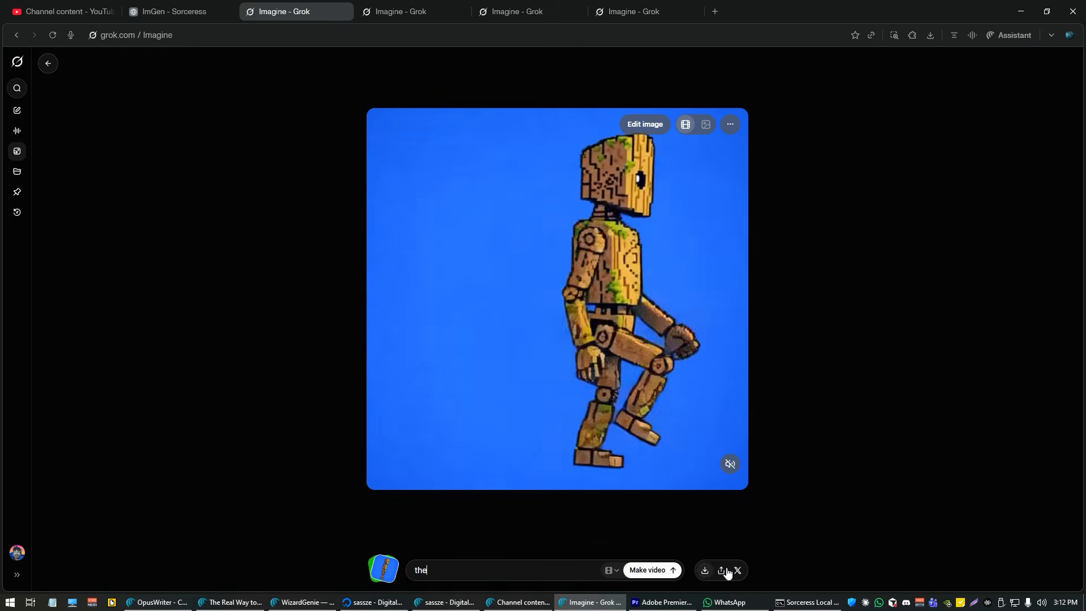
type(" chara")
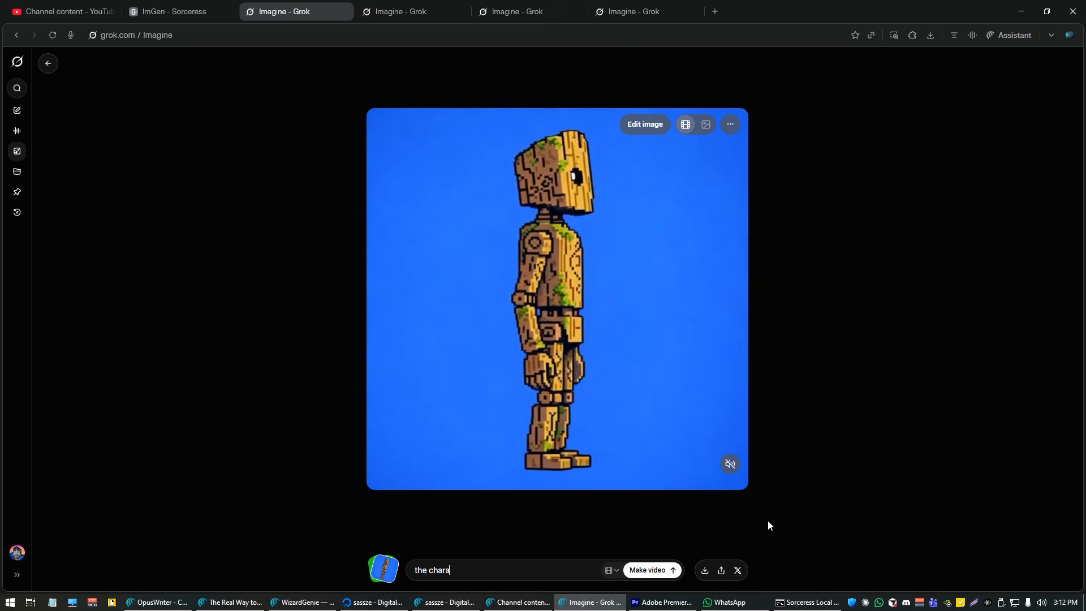
type("cter is walking in pl")
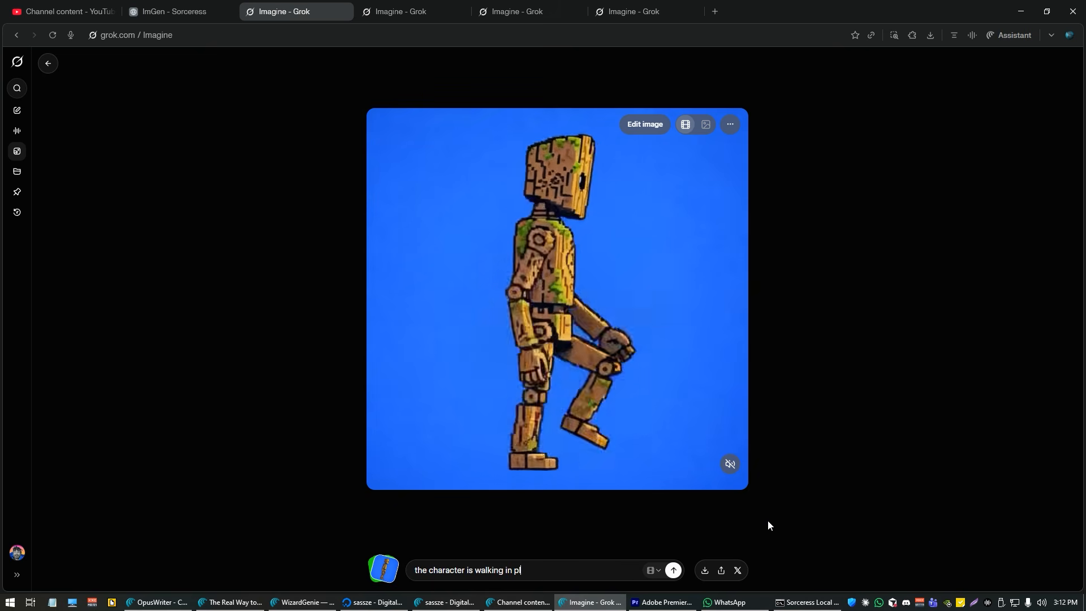
type("ace, side v")
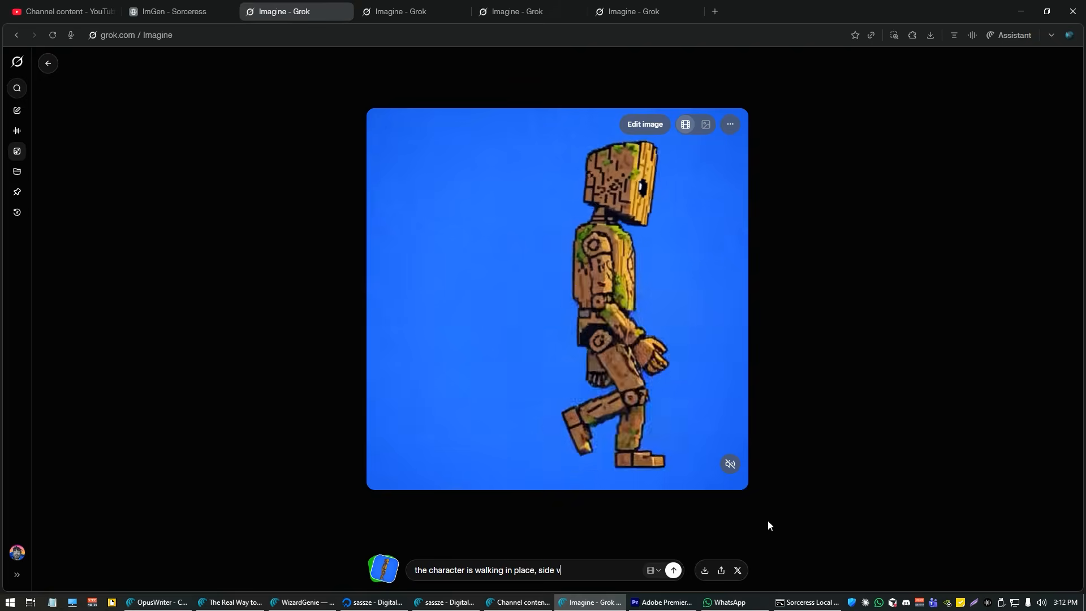
type("iew")
key("ctrl+a")
key("Return")
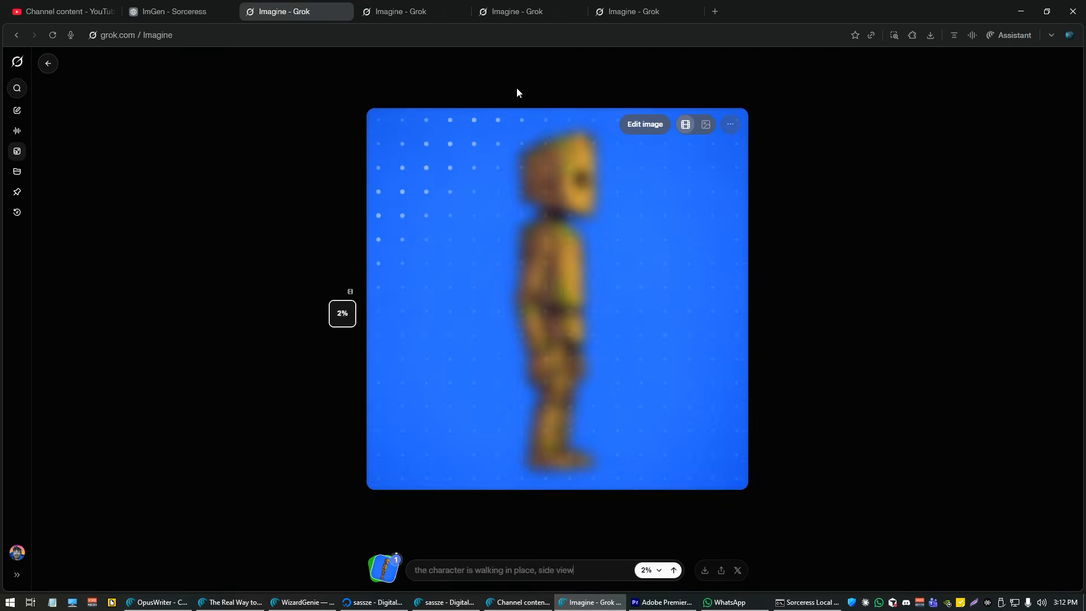
For the front-view puppet in the second Grok tab, generate a video with the prompt "the character is walking in place, front view"
left_click(408, 11)
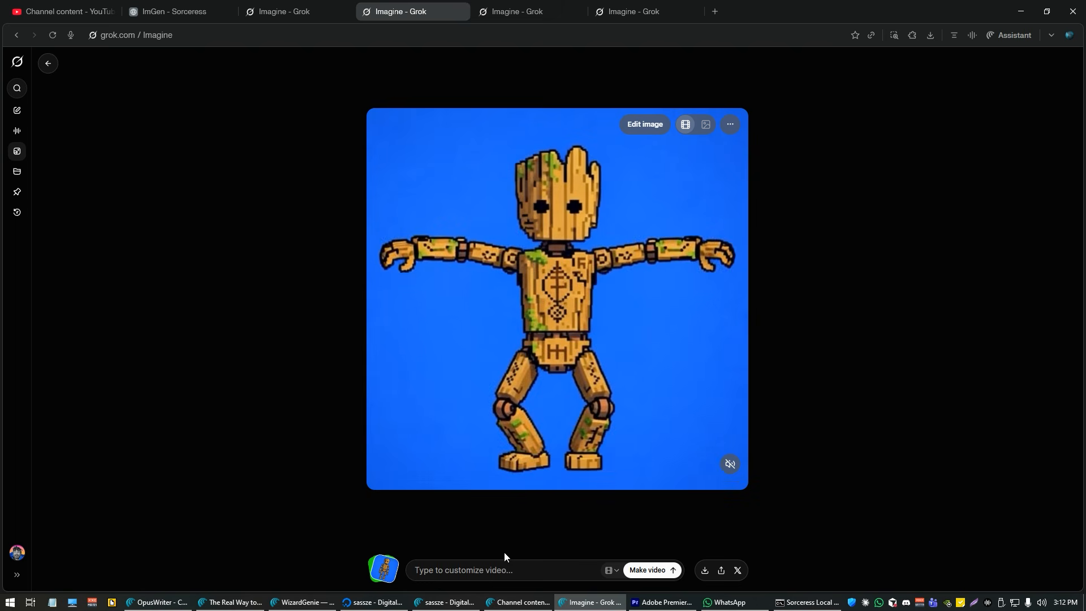
left_click(461, 570)
type("talk")
key("ctrl+a")
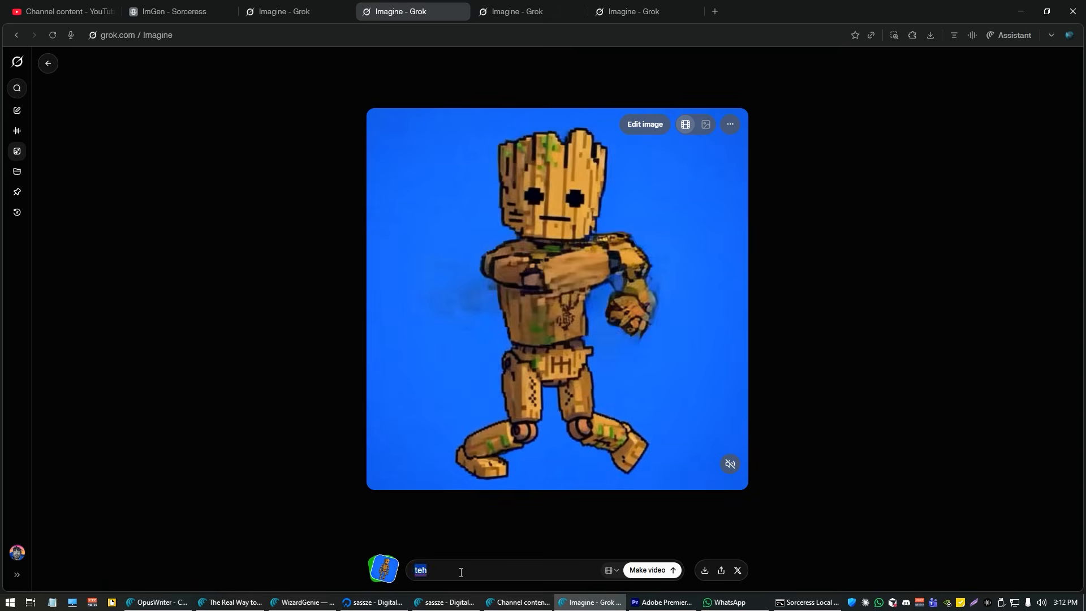
key("ctrl+v")
double_click(546, 570)
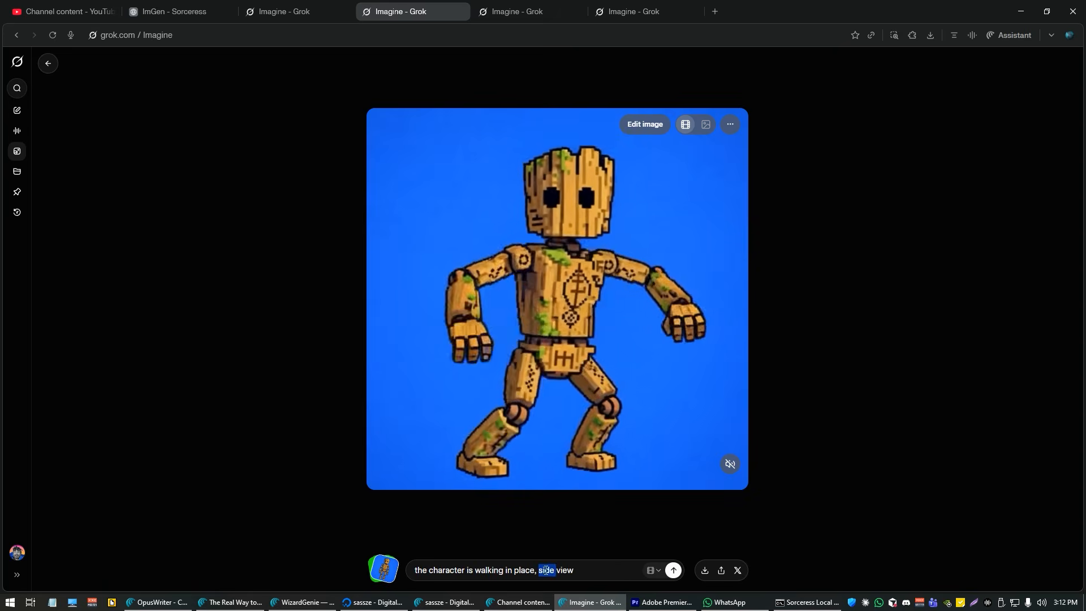
type("front")
key("Return")
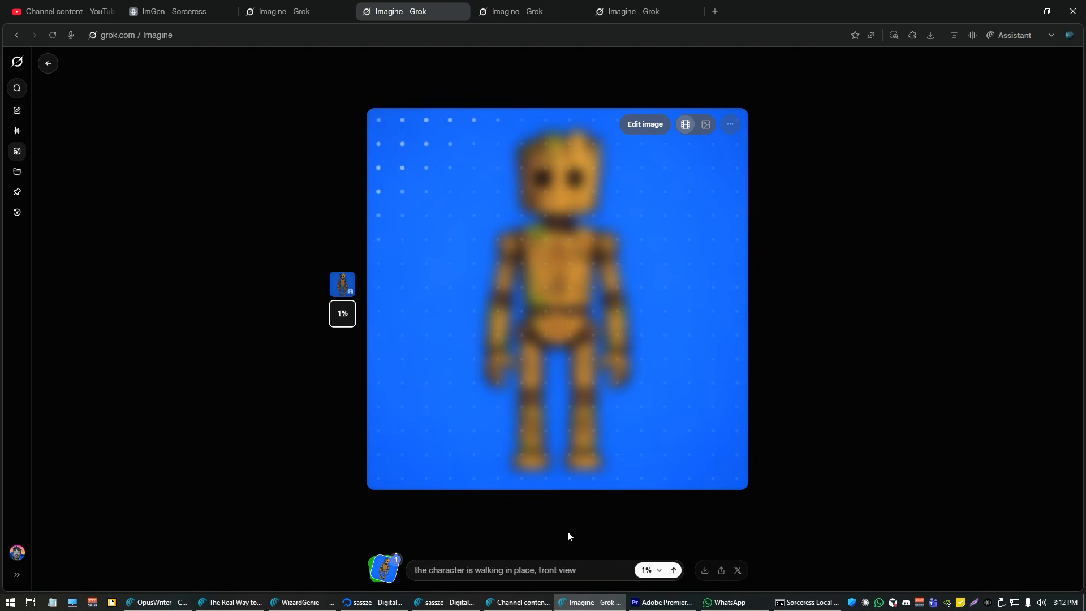
For the rear-view puppet in the third Grok tab, generate a video with the prompt "the character is walking in place, rear view"
left_click(529, 6)
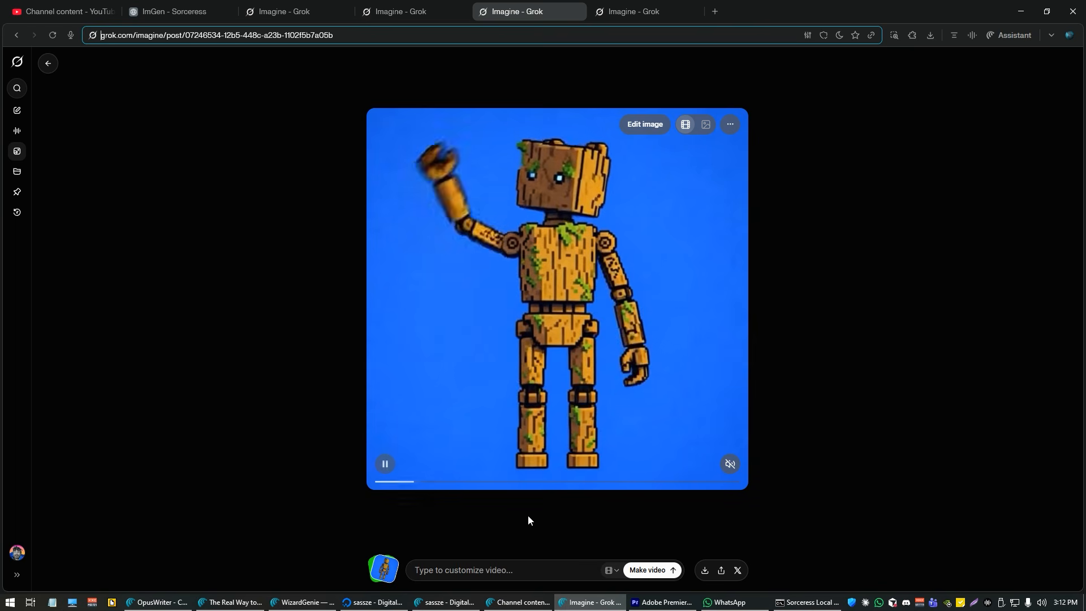
double_click(545, 569)
type("rear")
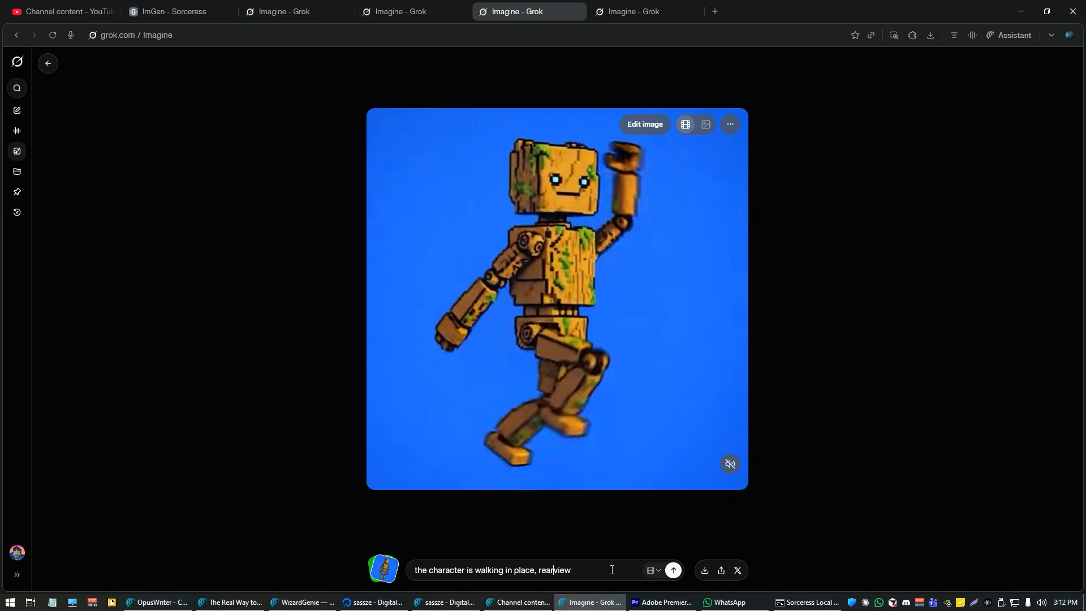
key("Return")
In the fourth Grok tab, generate a side-view puppet video with the prompt "the character is standing idle, breathing"
left_click(620, 8)
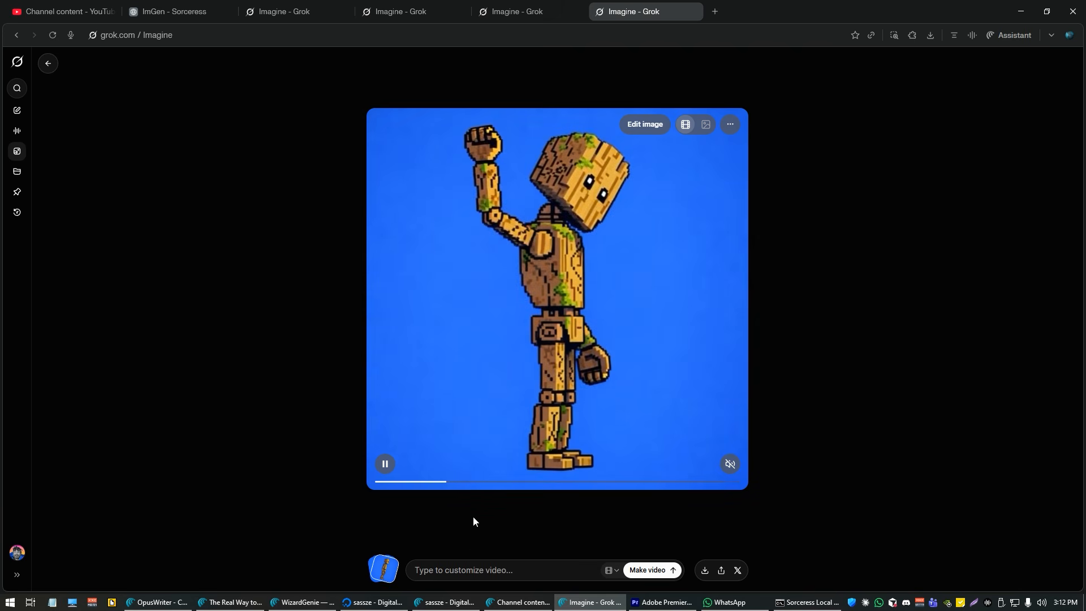
key("ctrl+v")
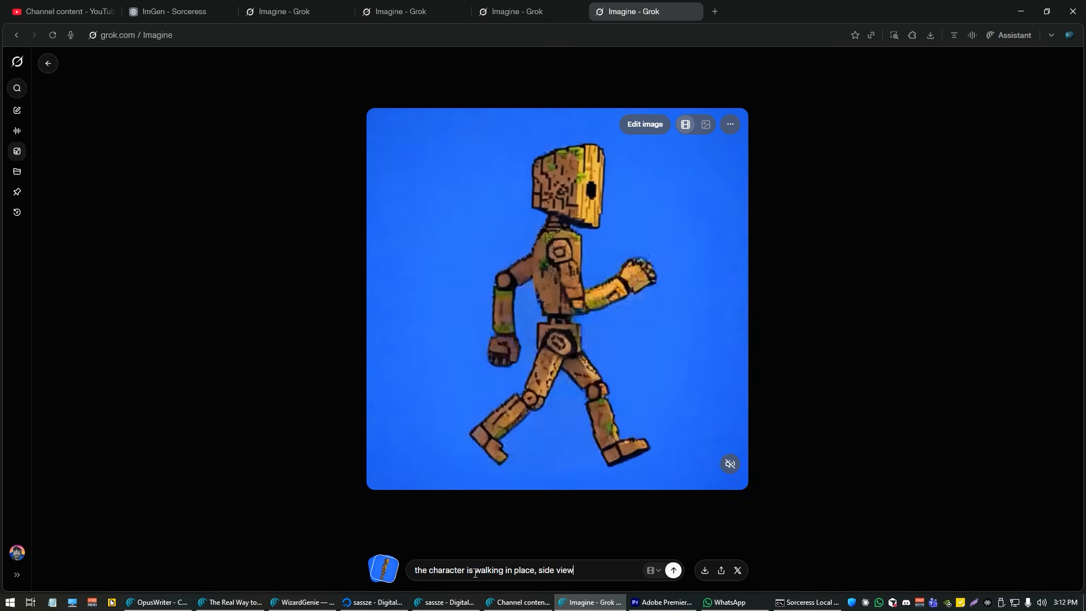
left_click_drag(476, 570, 621, 577)
key("BackSpace")
type("standing i")
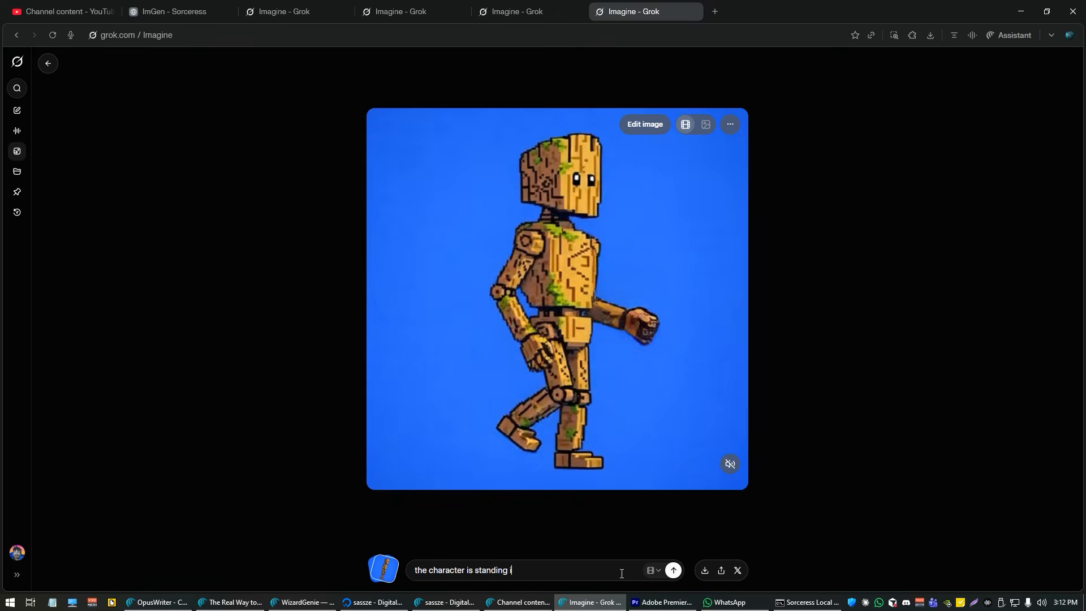
type("dle, breathing")
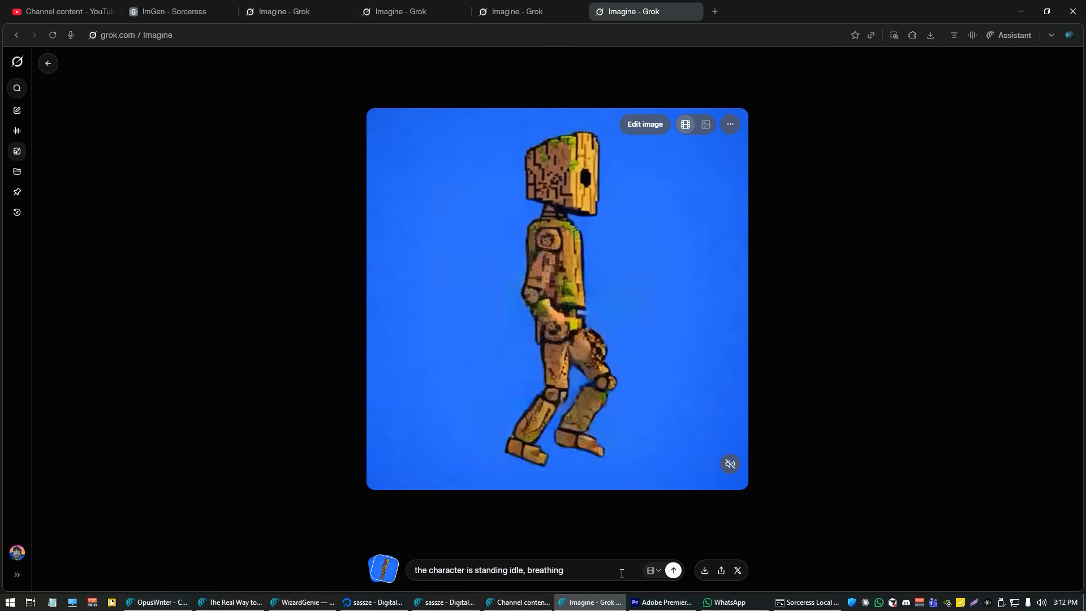
key("Return")
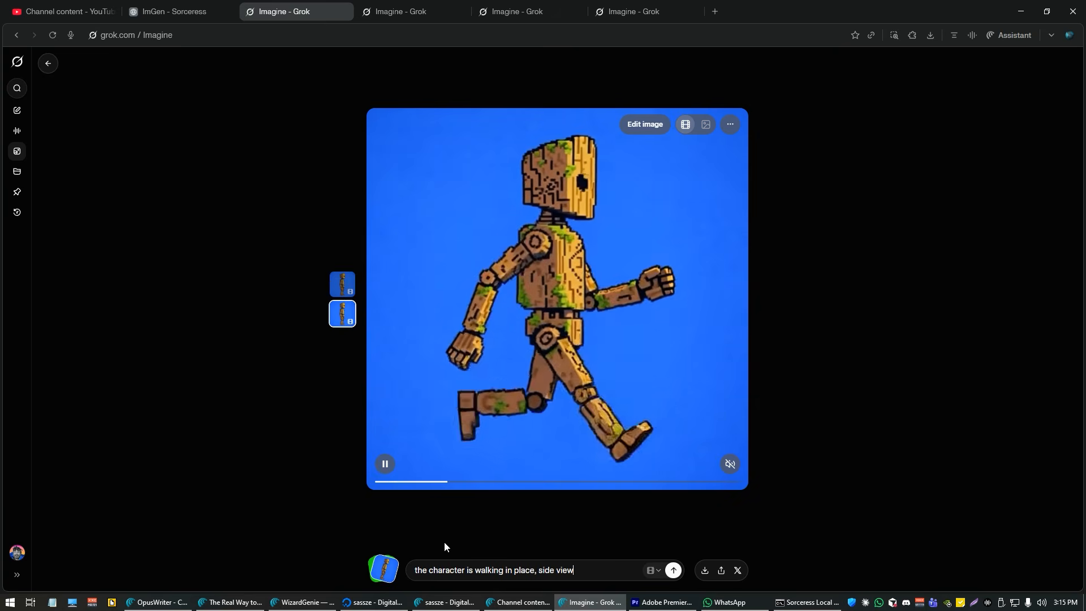
Pause the generated side-view walking video and scrub through its opening frames to check the walk cycle
left_click(394, 482)
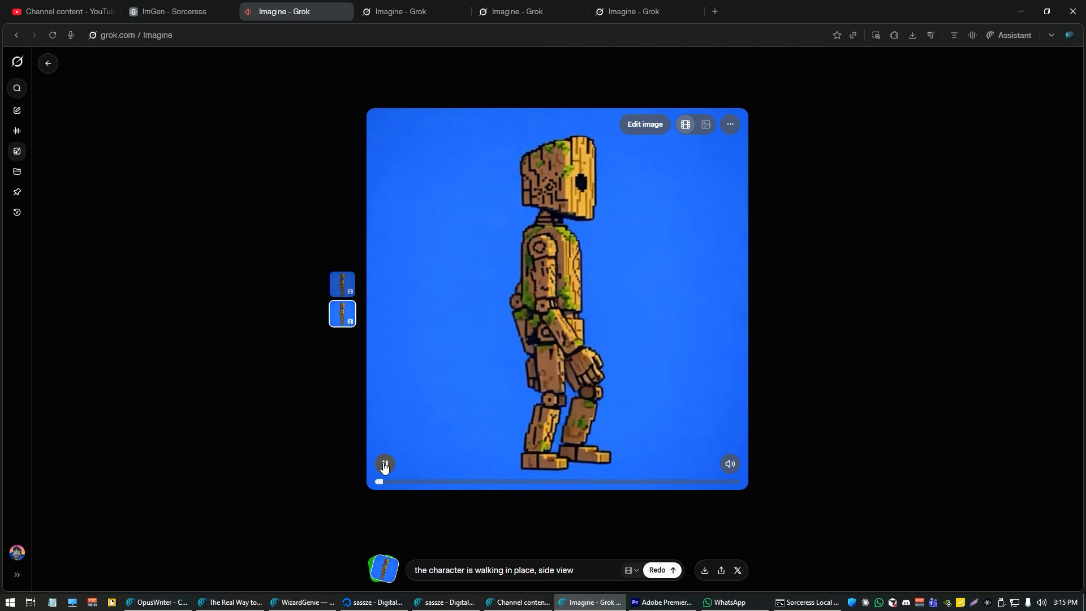
left_click(384, 464)
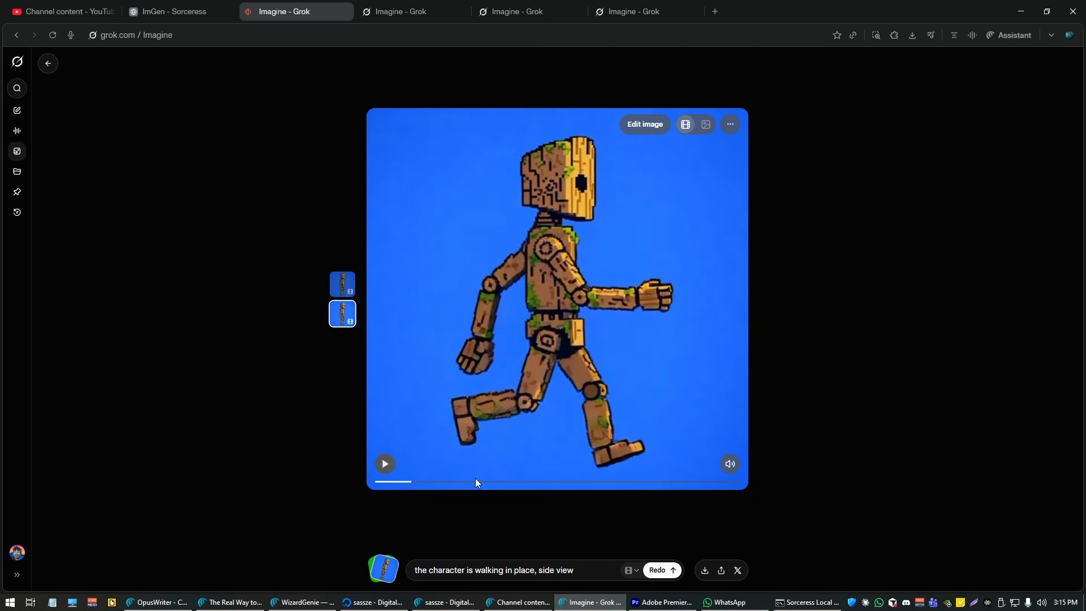
mouse_move(386, 486)
left_mouse_down()
mouse_move(368, 482)
mouse_move(470, 499)
mouse_move(384, 501)
mouse_move(436, 503)
mouse_move(387, 511)
mouse_move(391, 480)
mouse_move(433, 473)
mouse_move(383, 474)
mouse_move(440, 481)
mouse_move(376, 484)
left_mouse_up()
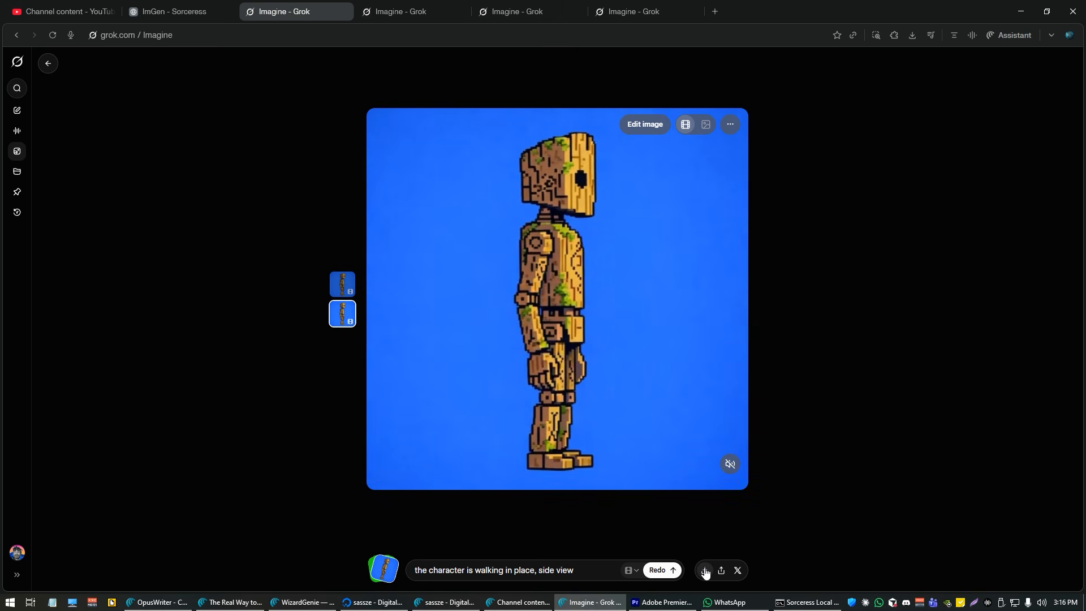
Regenerate the front-view walking video in the second Grok tab with the same prompt
left_click(421, 5)
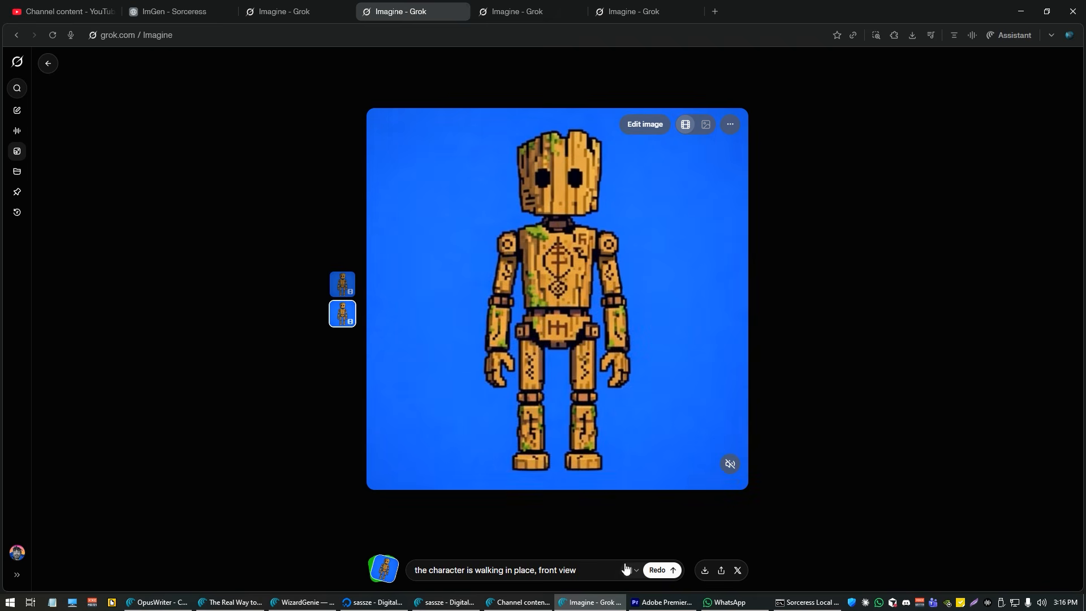
left_click(658, 570)
Check the rear-view walking video in the third Grok tab from its start and download it
left_click(520, 17)
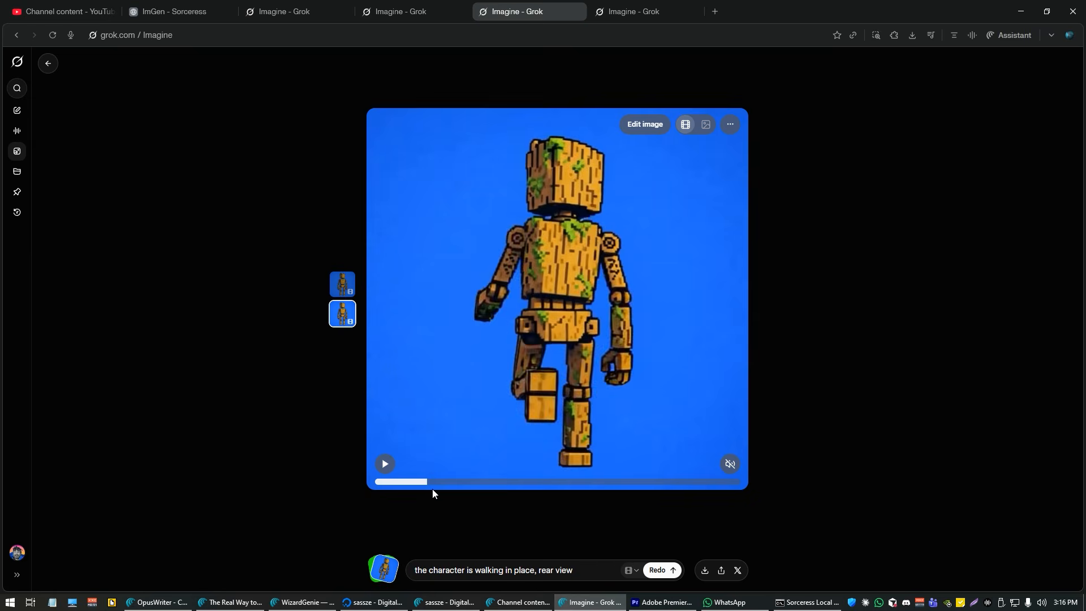
left_click(375, 494)
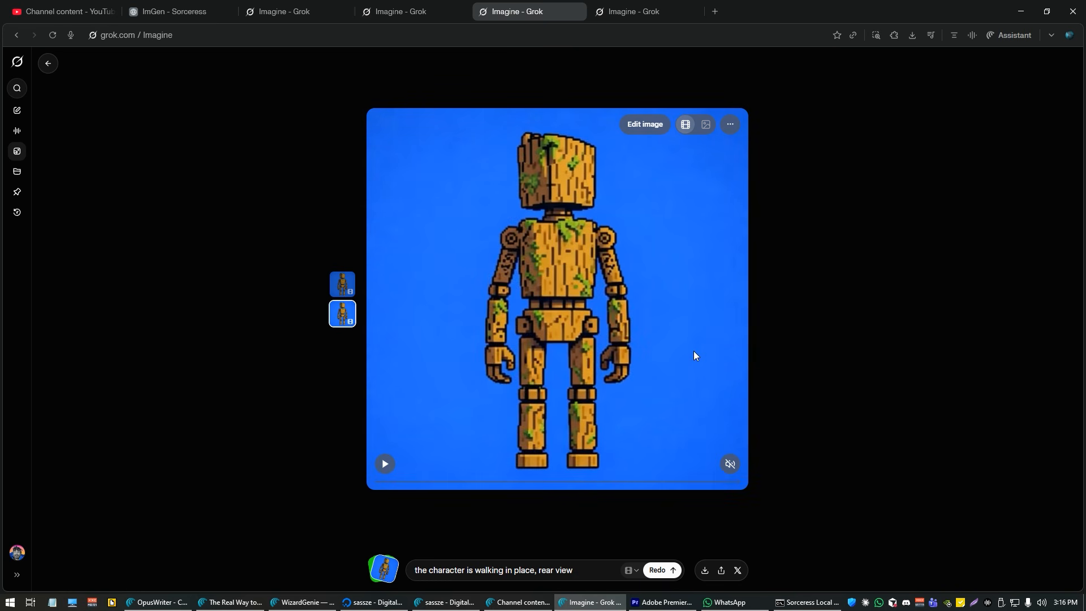
left_click(704, 571)
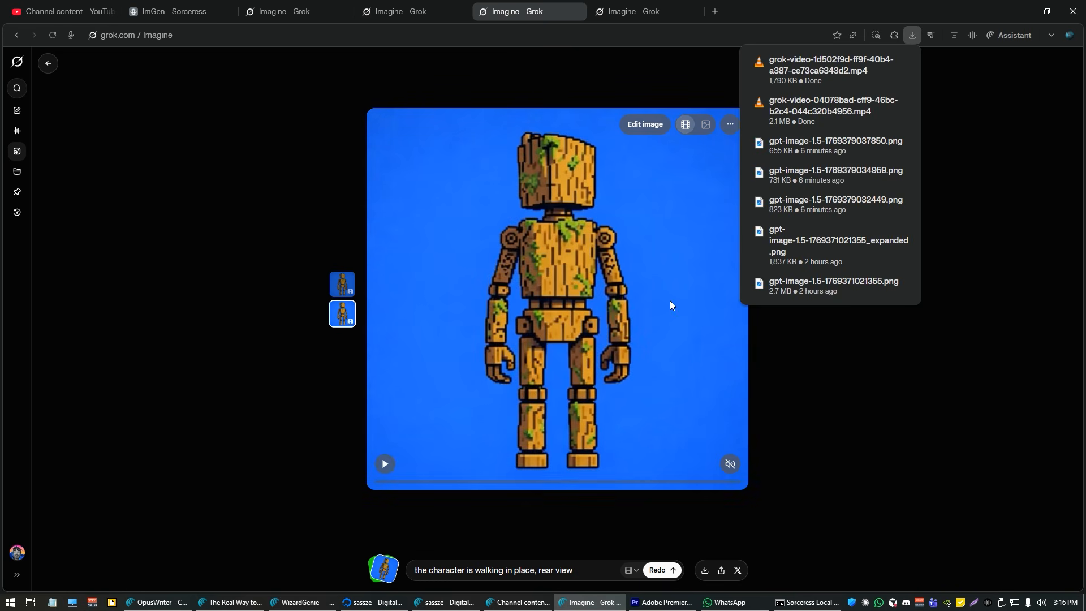
Check the idle video in the fourth Grok tab, add a side-view instruction to its prompt and regenerate it
key("ctrl+Tab")
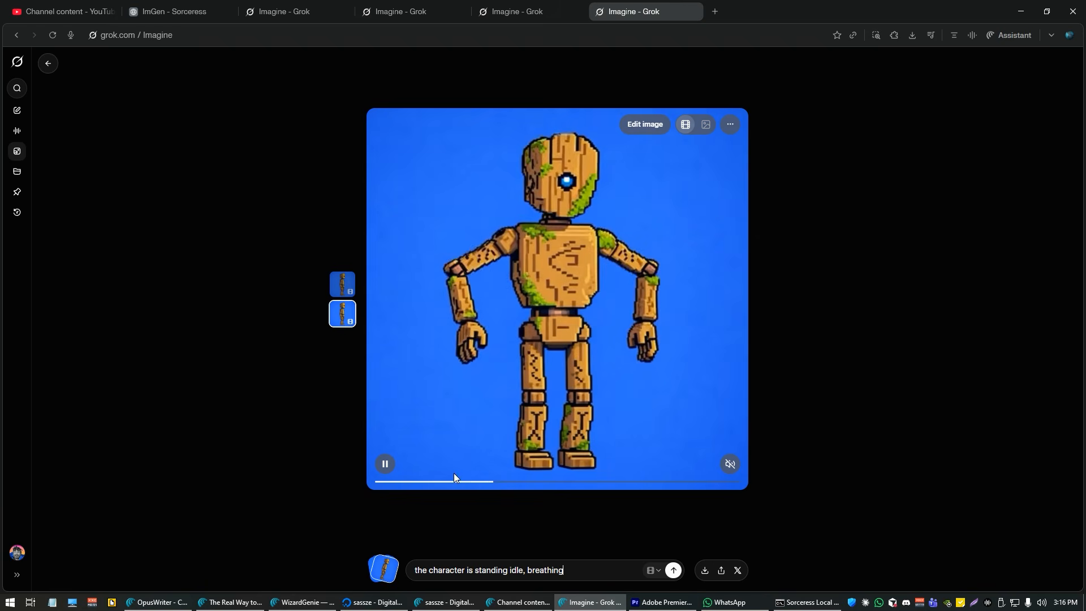
left_click_drag(426, 482, 360, 494)
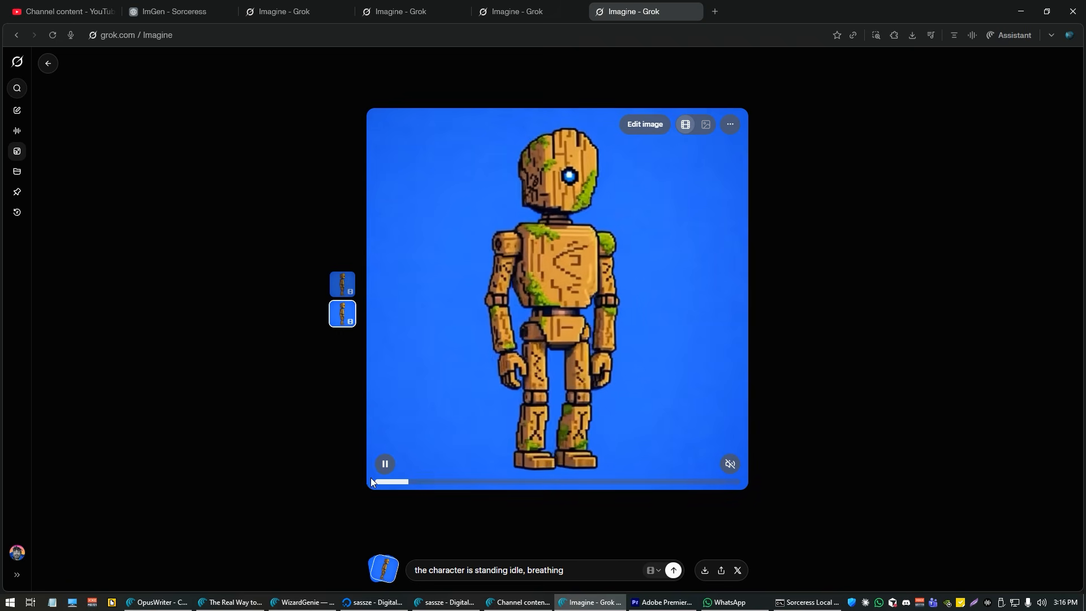
left_click(567, 569)
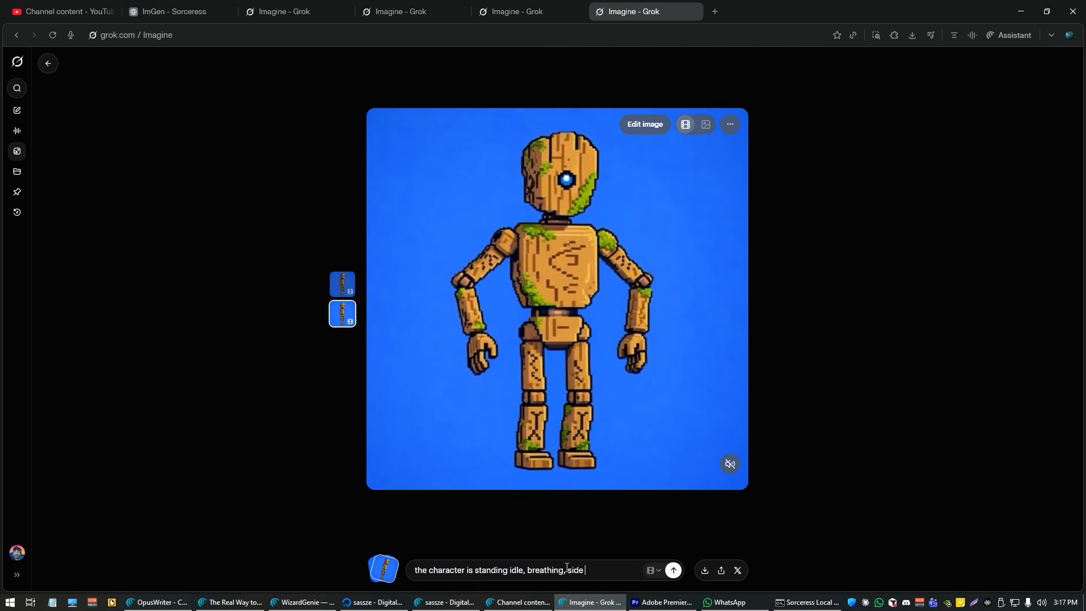
key("Return")
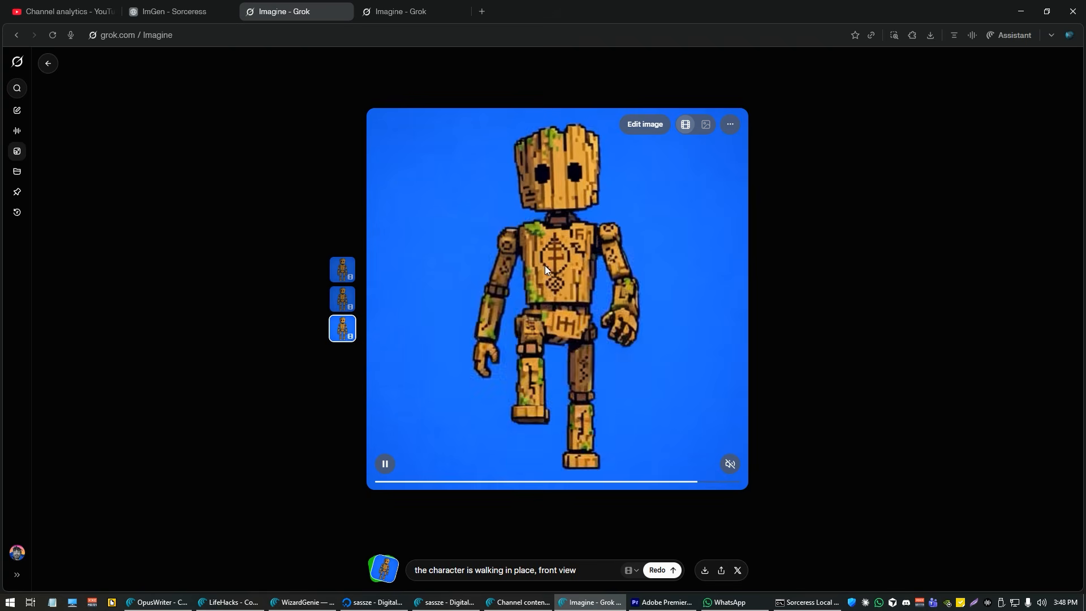
Switch to Sorceress, open Spritely and upload the side-view walking video grok-video-04078bad-cff9-46bc-b2c4-044c320b4956 from the Downloads folder
key("ctrl+Tab")
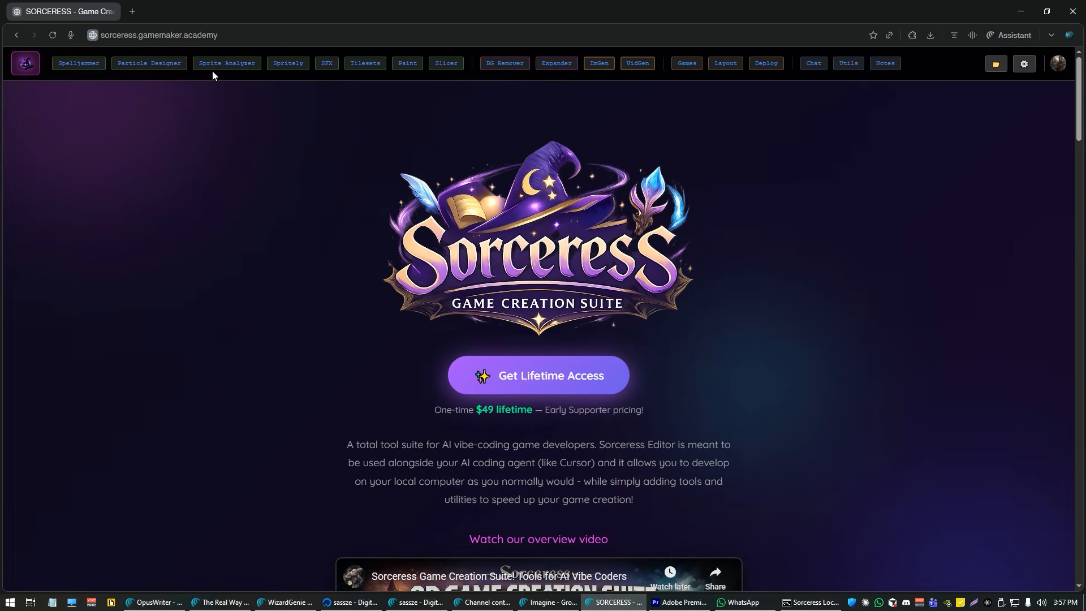
left_click(289, 63)
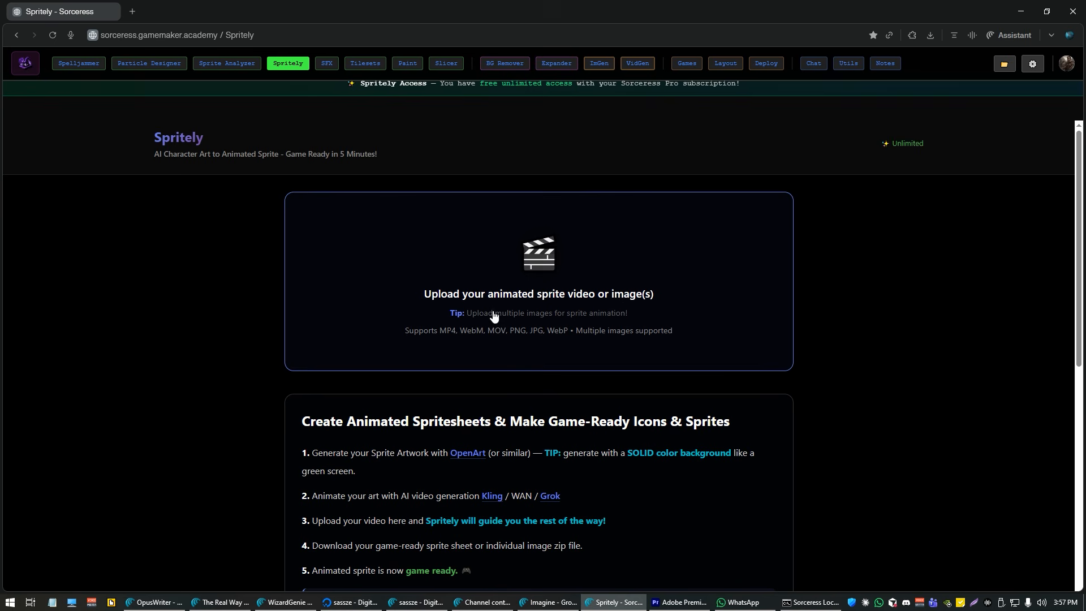
left_click(552, 308)
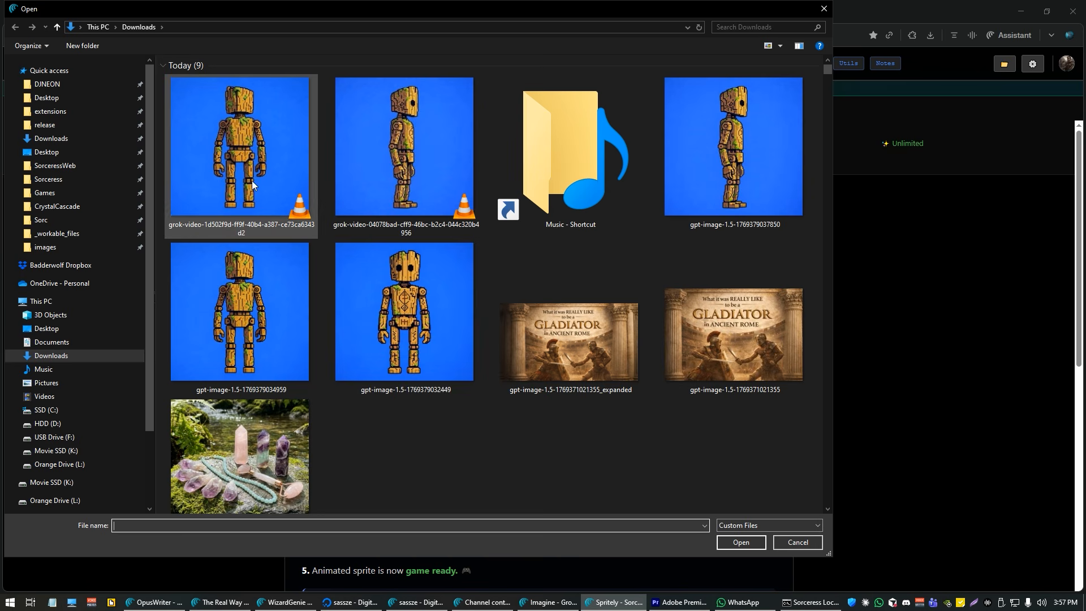
double_click(399, 133)
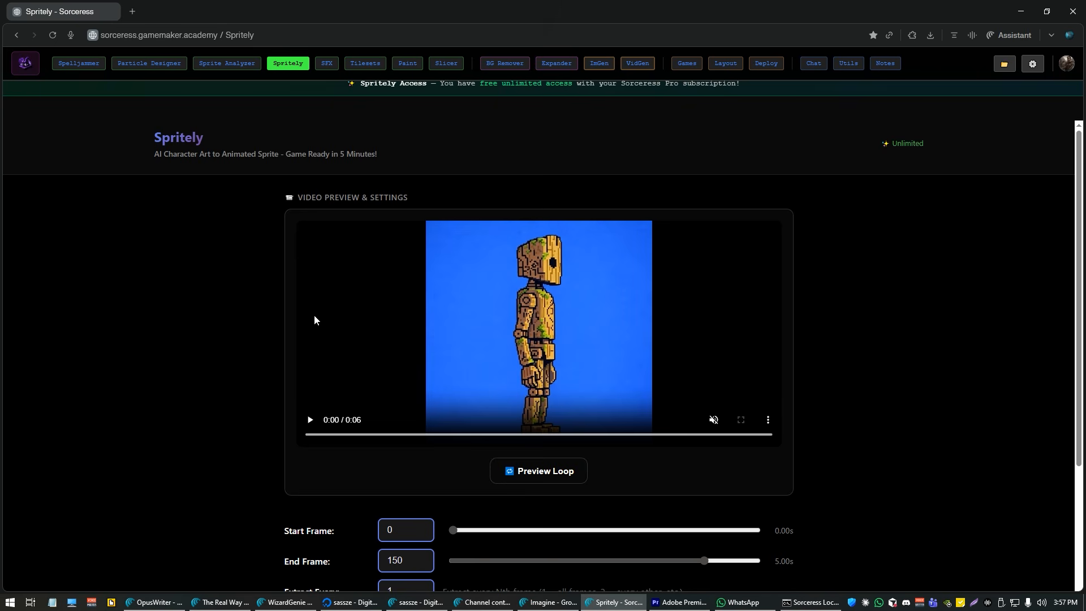
Trim the uploaded clip to its first 5 frames, process every frame and go to the chroma key background removal settings
scroll(543, 283, "down", 1)
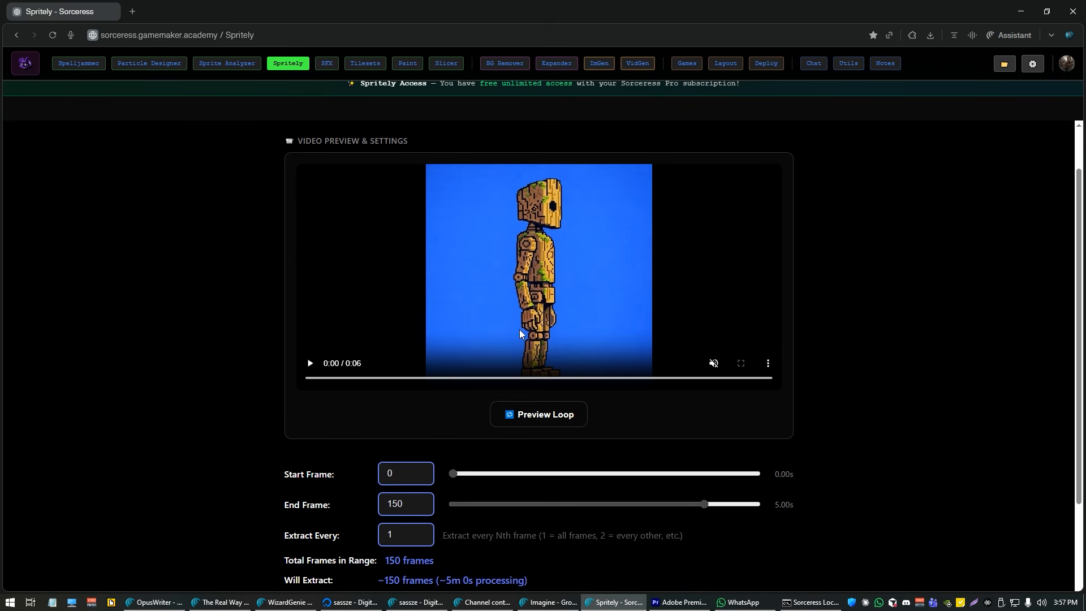
scroll(520, 329, "down", 1)
left_click_drag(507, 449, 483, 429)
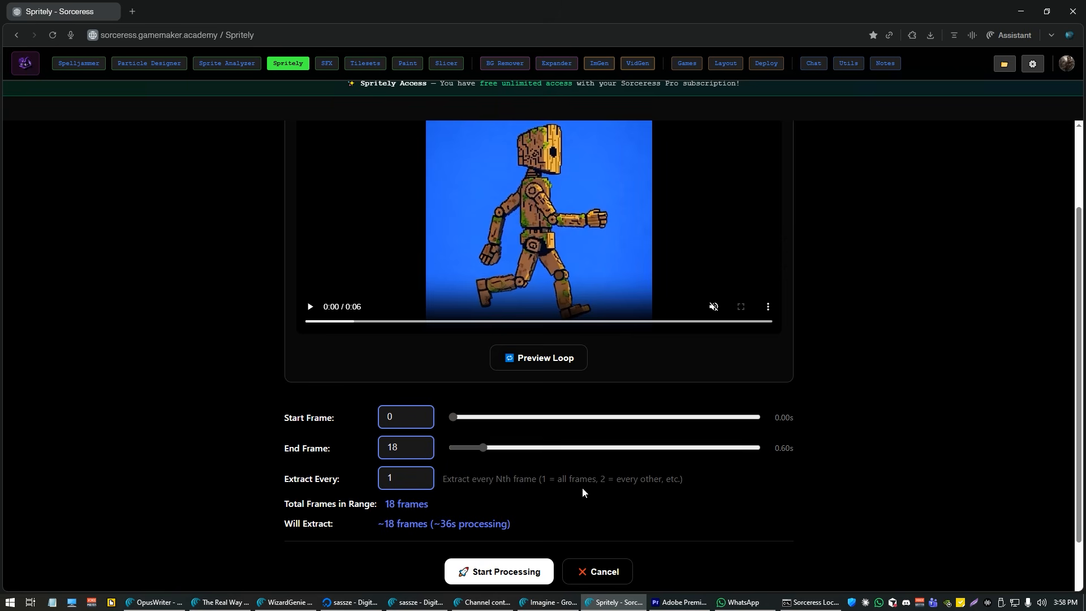
scroll(581, 487, "down", 1)
left_click_drag(483, 391, 462, 392)
left_click(503, 518)
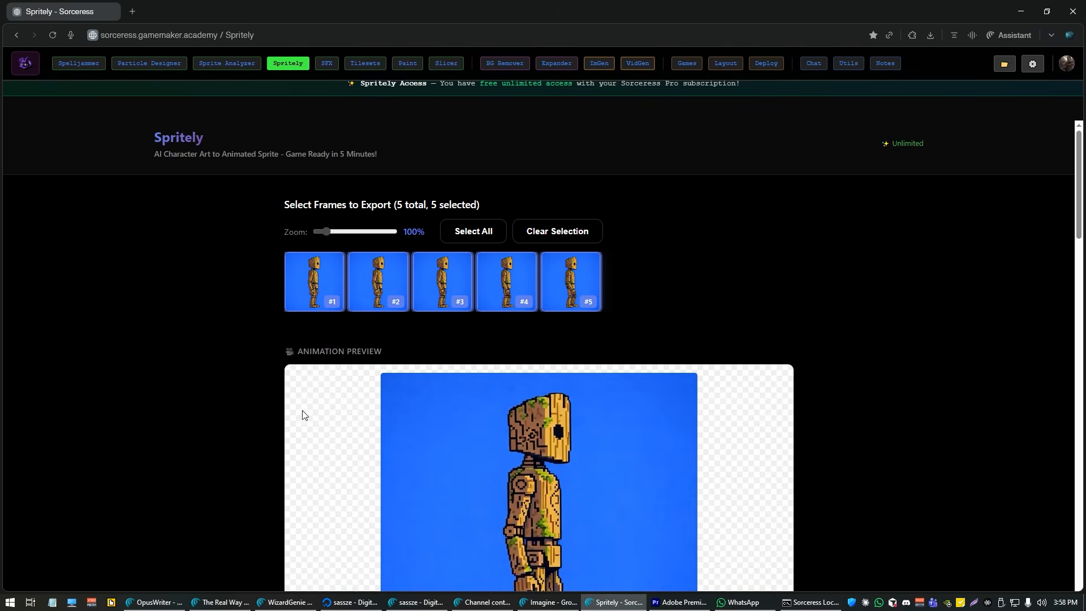
scroll(216, 395, "down", 10)
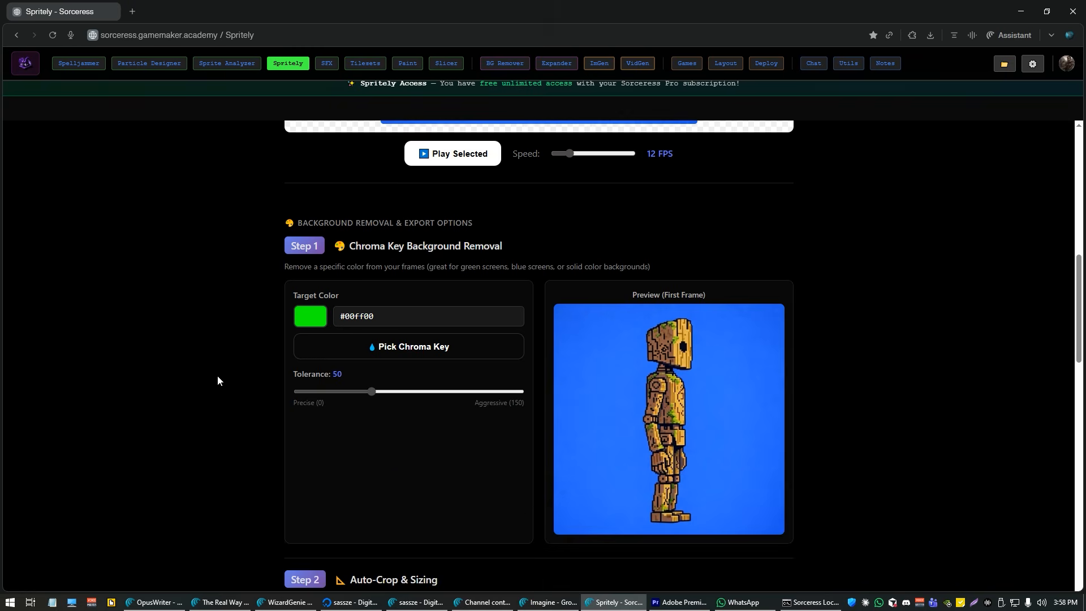
Remove the blue background #2e75ff from the preview frame with the chroma key picker and set the tolerance to 150
left_click(373, 356)
left_click(569, 382)
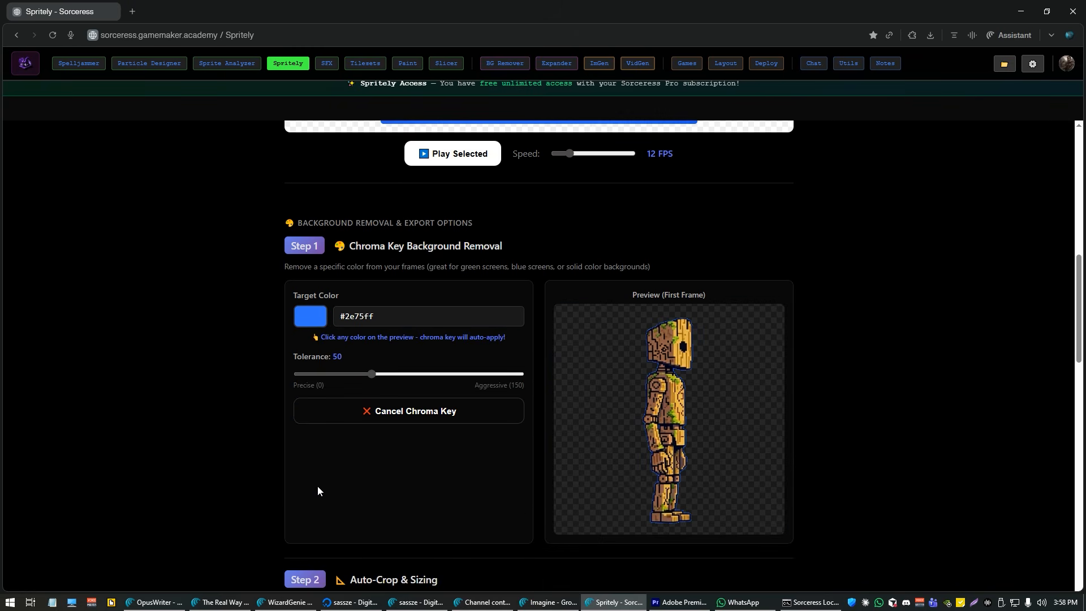
scroll(379, 396, "down", 1)
left_click_drag(371, 317, 547, 331)
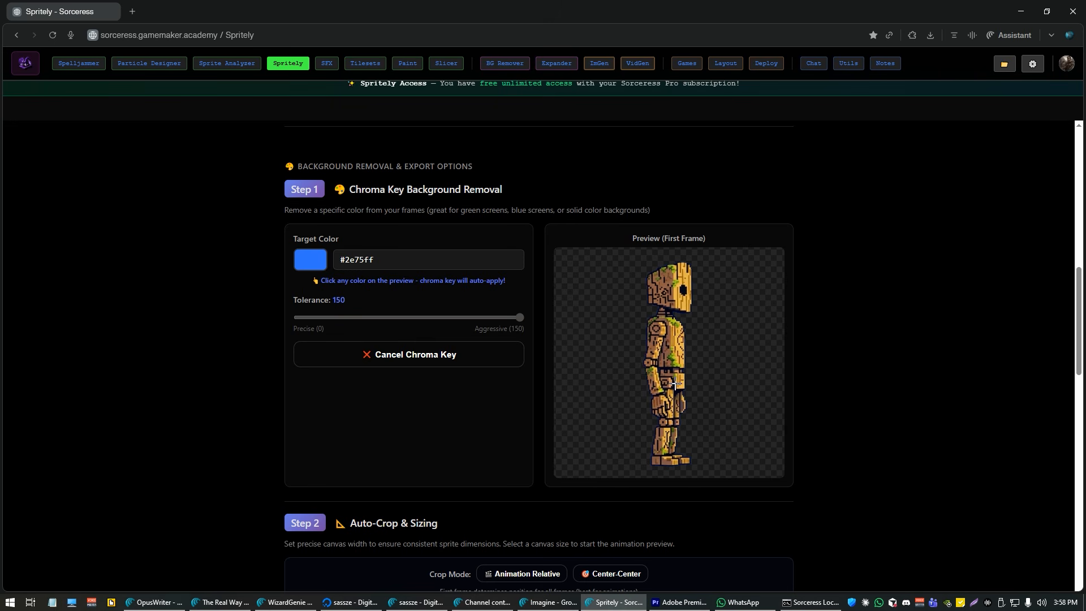
Choose the 256 px canvas size for auto-cropping and check the cropped animation preview
scroll(651, 324, "down", 1)
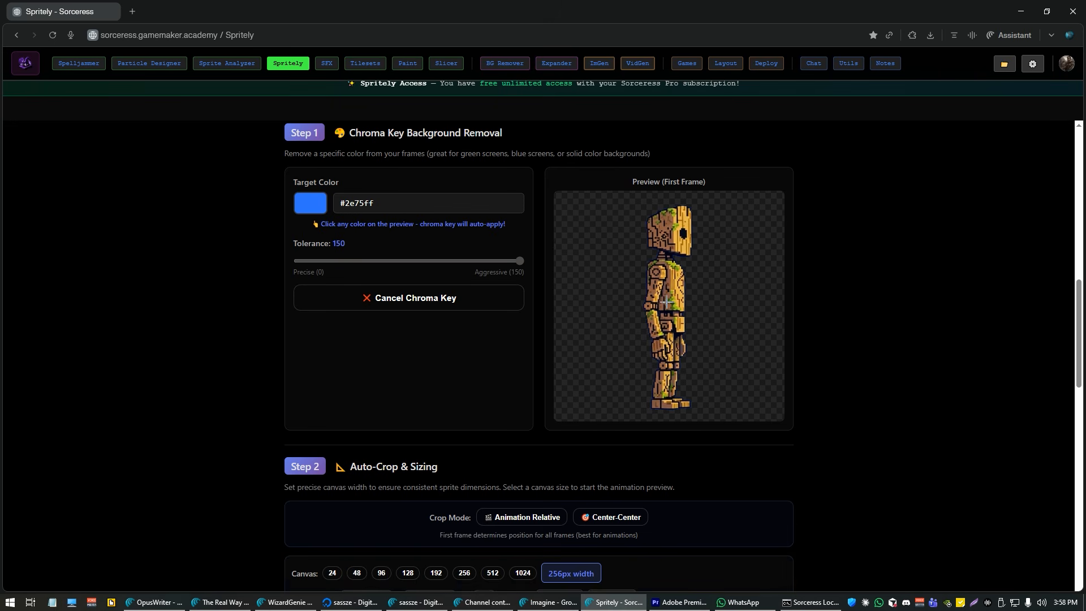
scroll(666, 302, "down", 1)
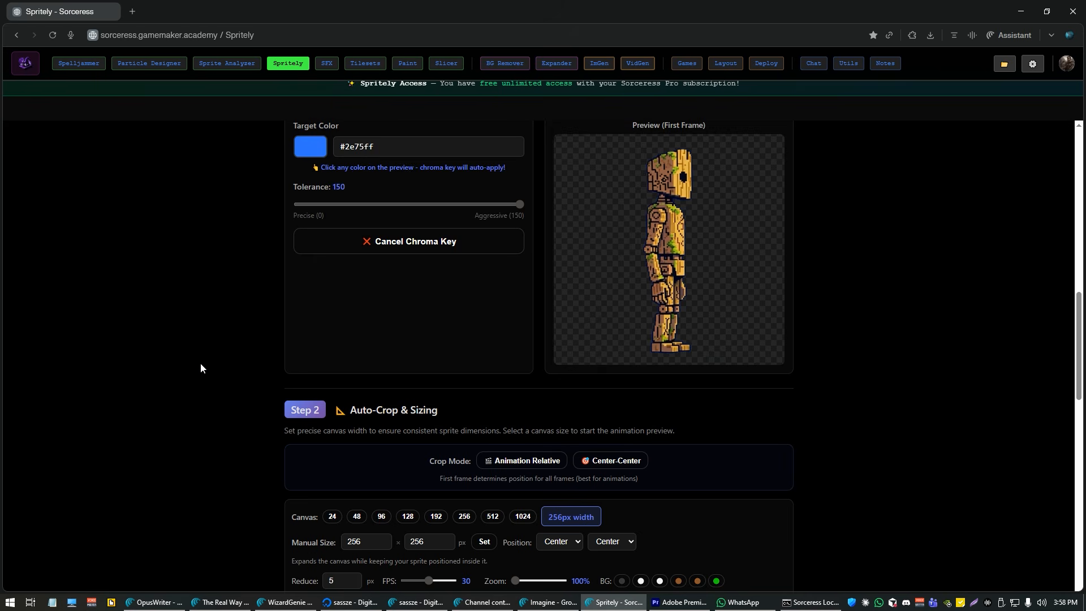
scroll(199, 375, "down", 5)
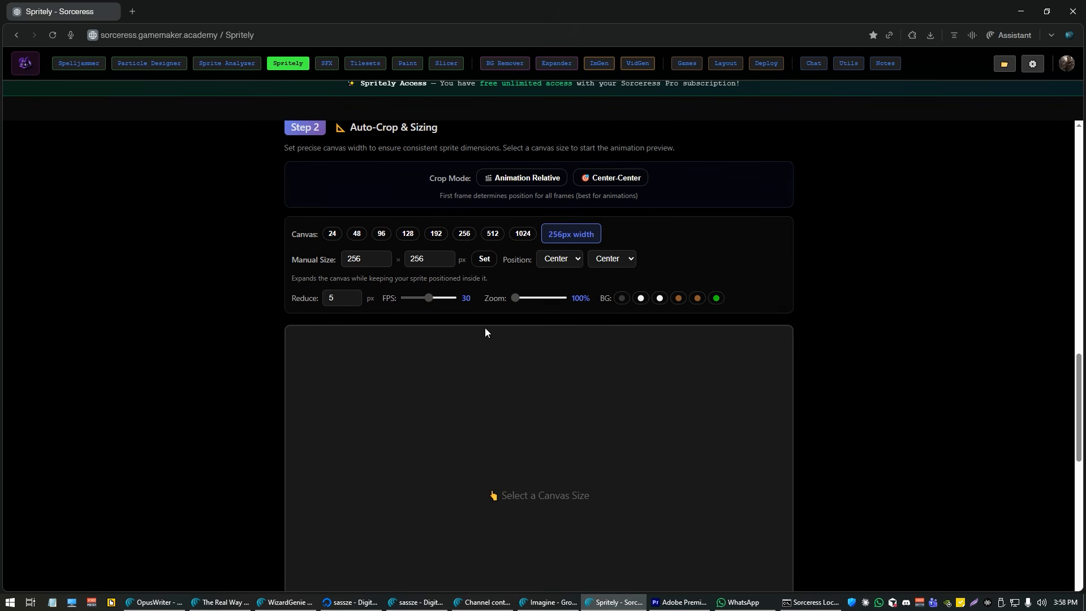
left_click(466, 236)
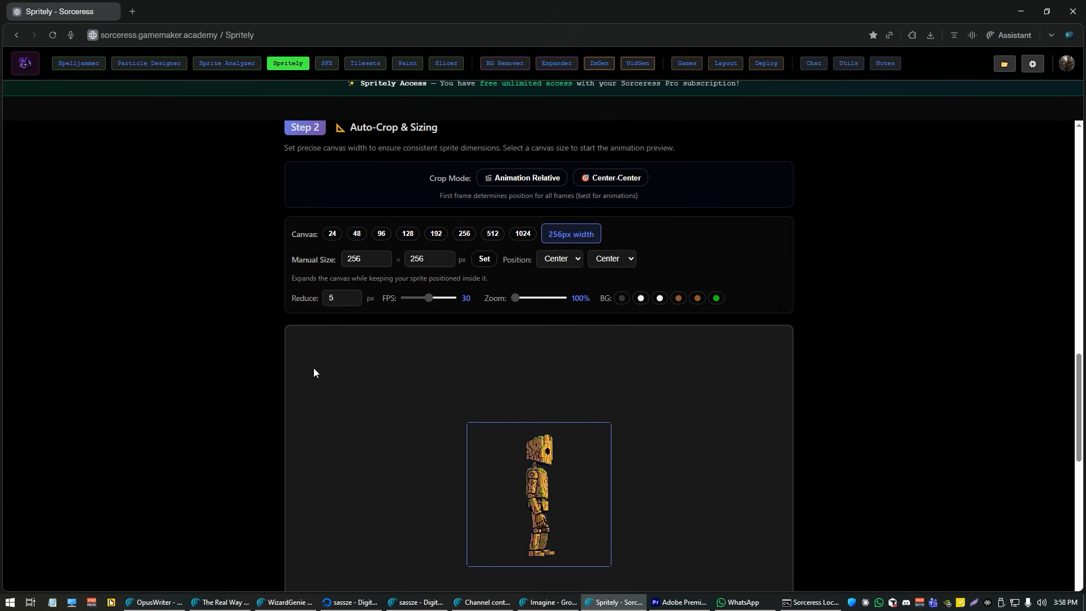
scroll(206, 401, "down", 1)
scroll(207, 403, "down", 1)
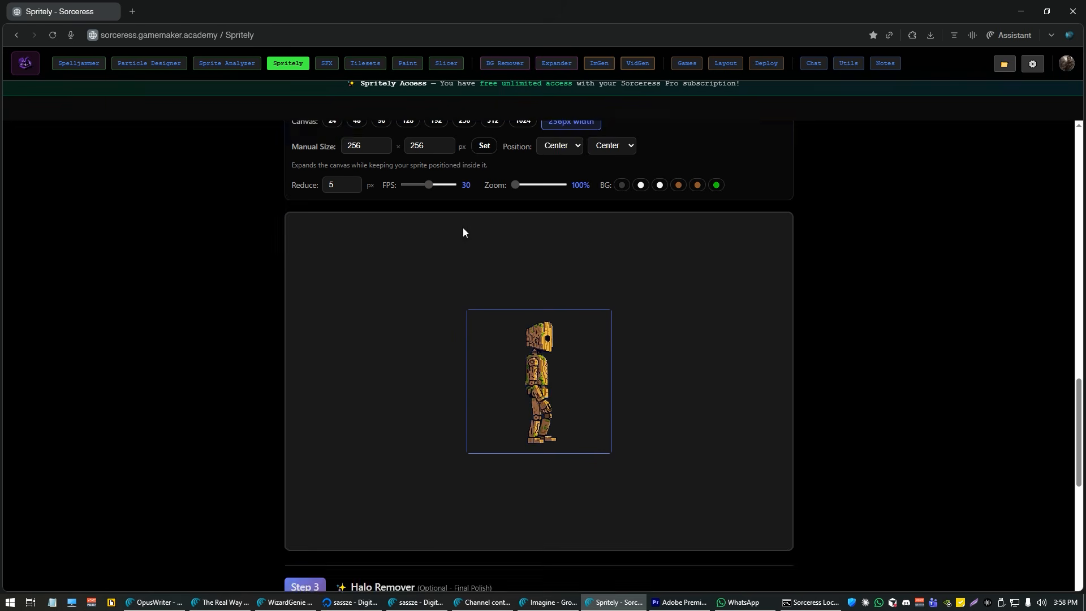
scroll(463, 229, "up", 1)
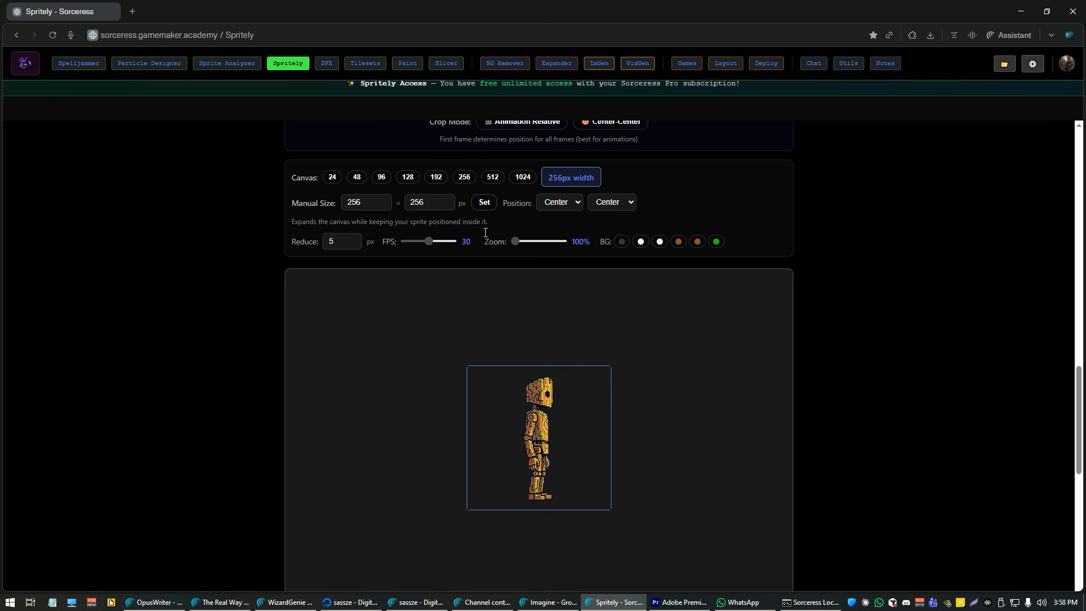
scroll(390, 346, "down", 1)
Lower the Halo Remover's expansion amount to 1 px
scroll(390, 342, "down", 4)
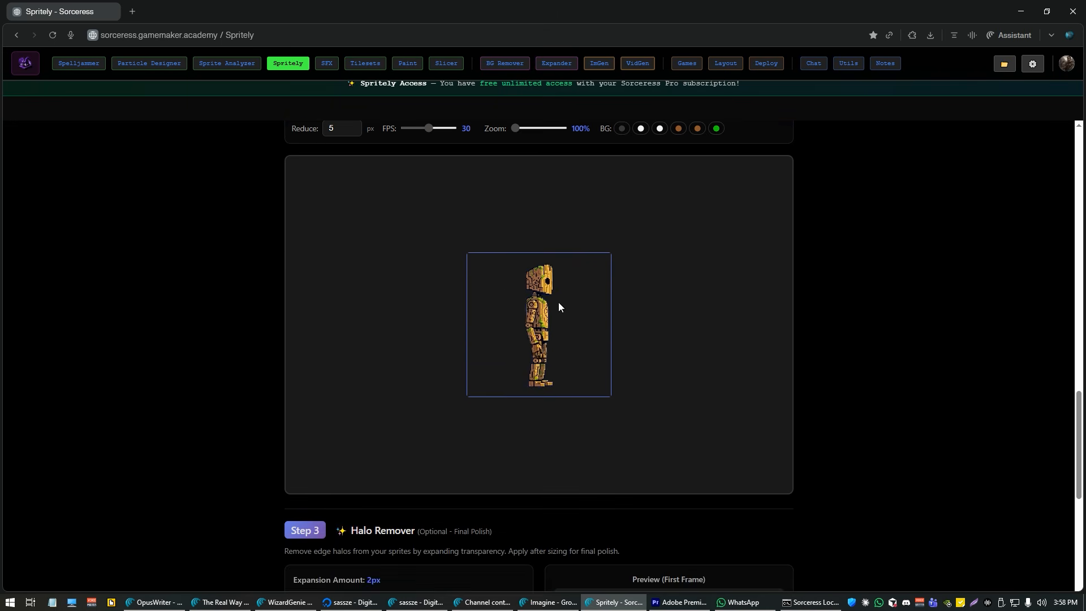
scroll(246, 380, "down", 2)
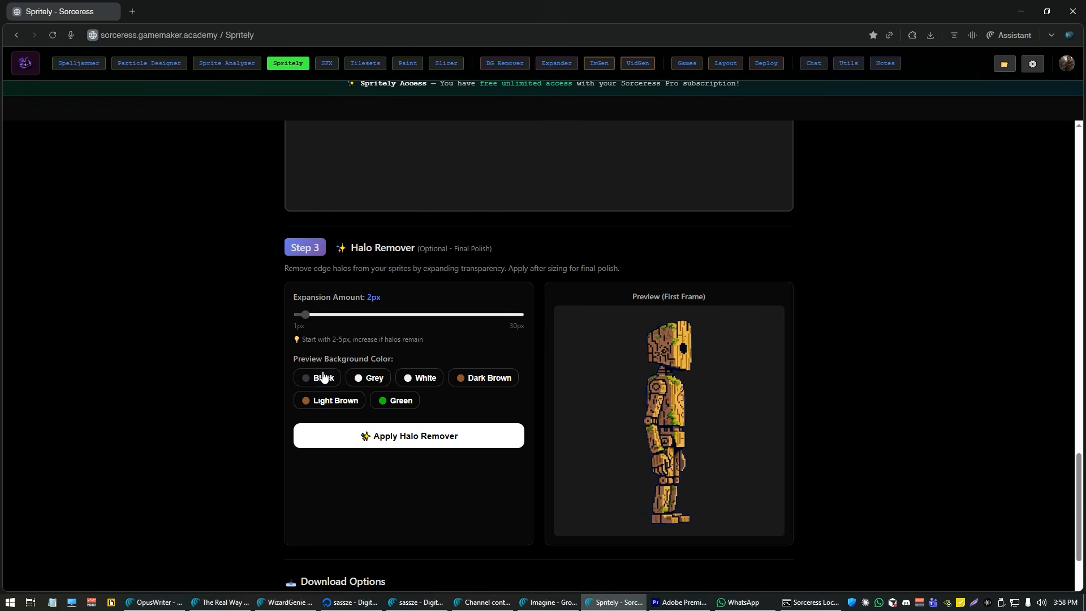
left_click_drag(304, 319, 294, 318)
left_click(489, 436)
left_click(306, 315)
left_click(295, 315)
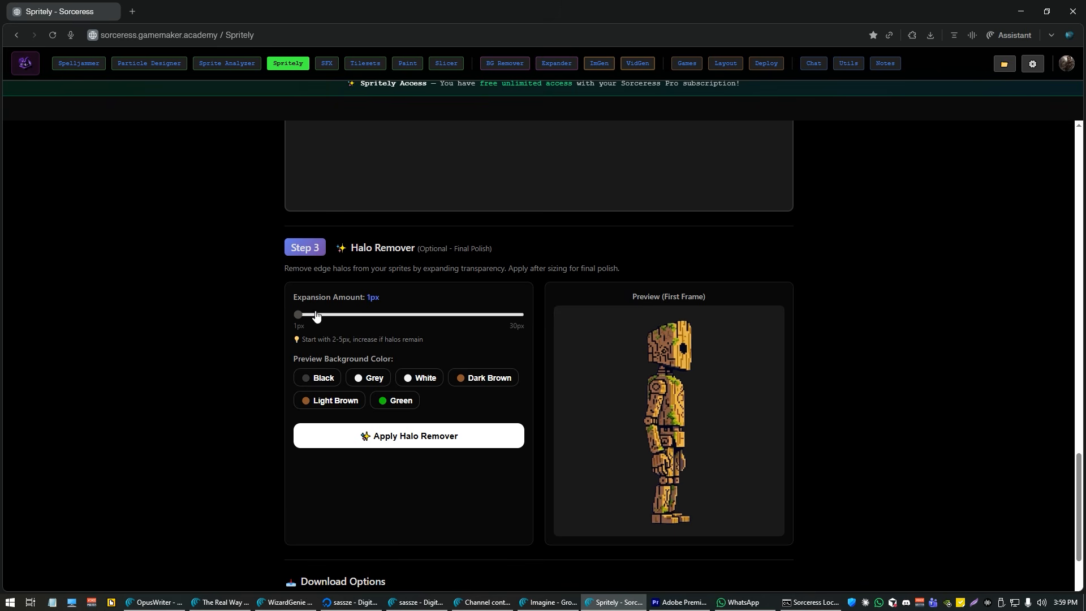
Start a batch operation and add the three grok walking videos e1abfb95, 1d502f9d and 04078bad from the Downloads folder
scroll(155, 391, "down", 1)
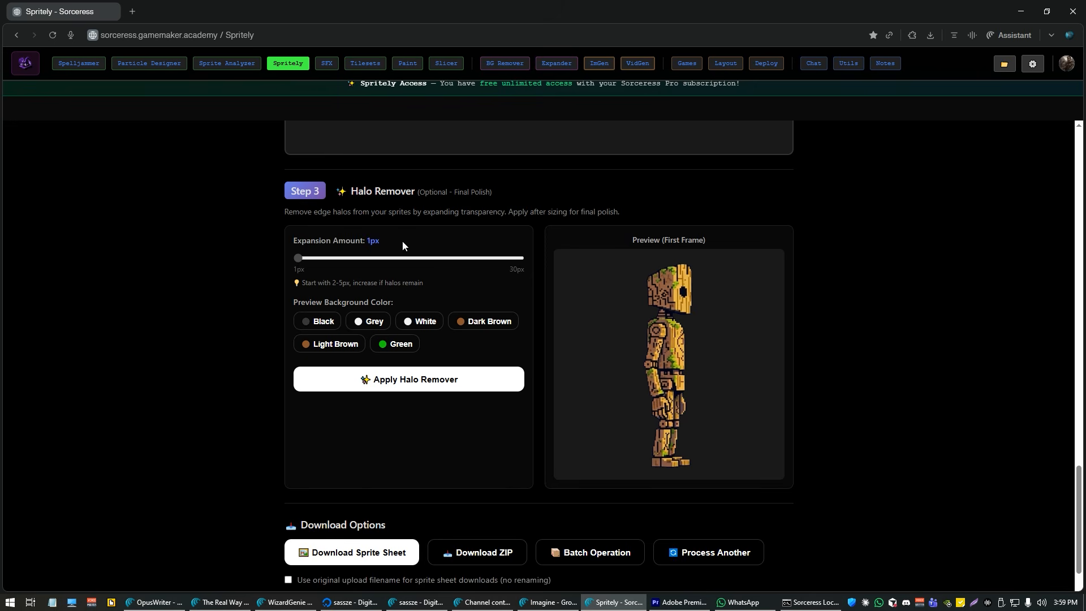
scroll(616, 362, "down", 1)
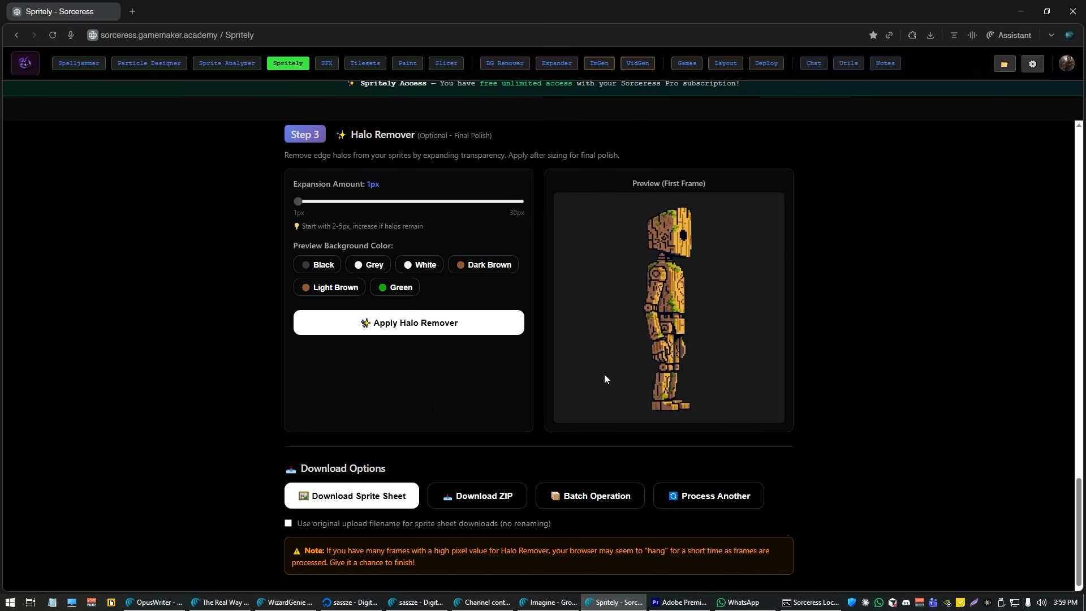
scroll(418, 405, "down", 1)
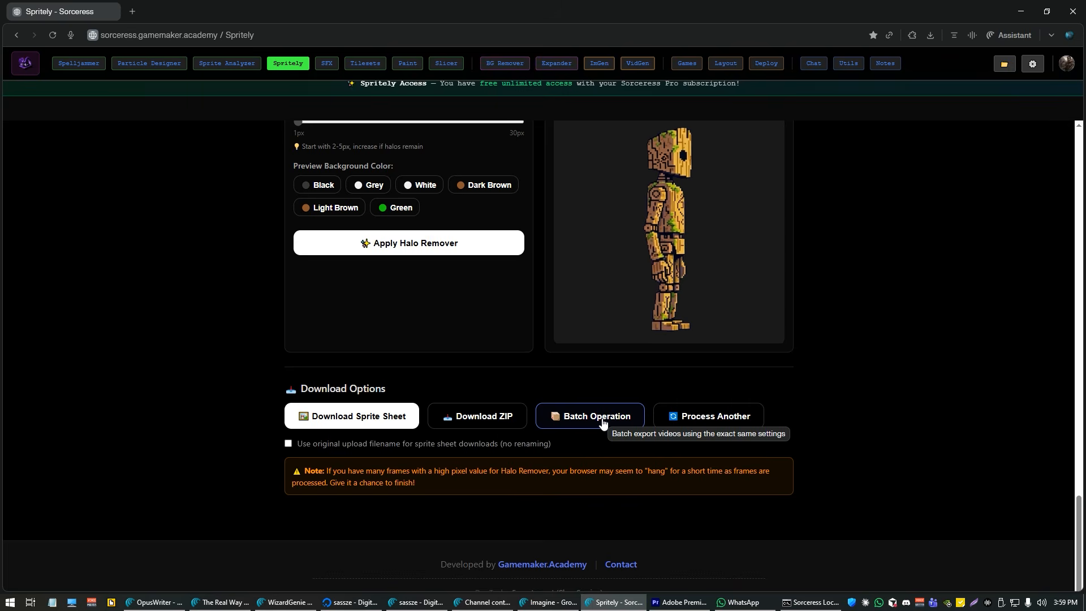
left_click(603, 422)
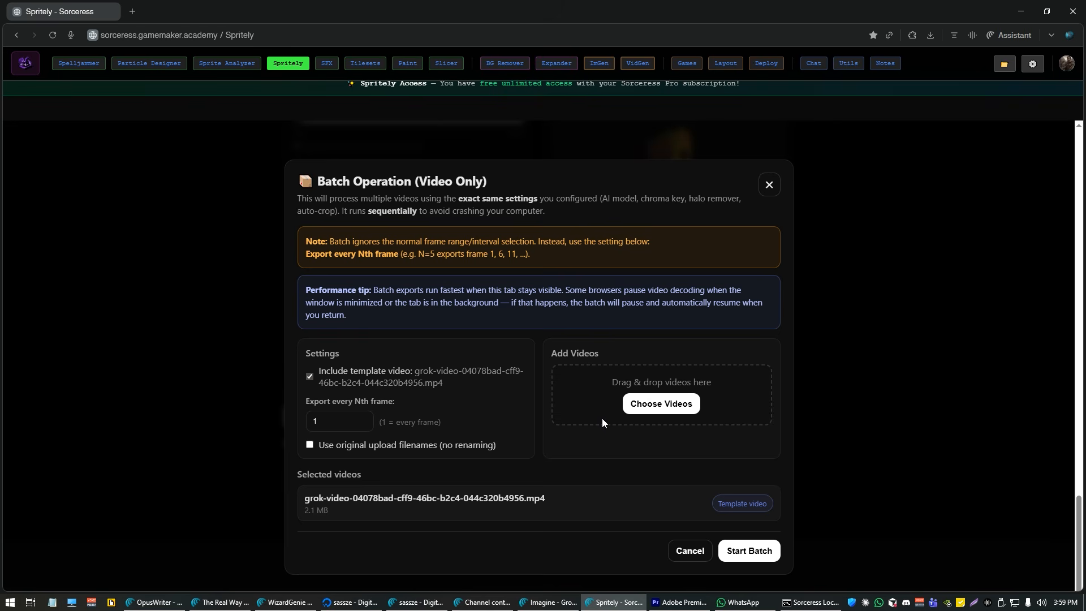
left_click(647, 407)
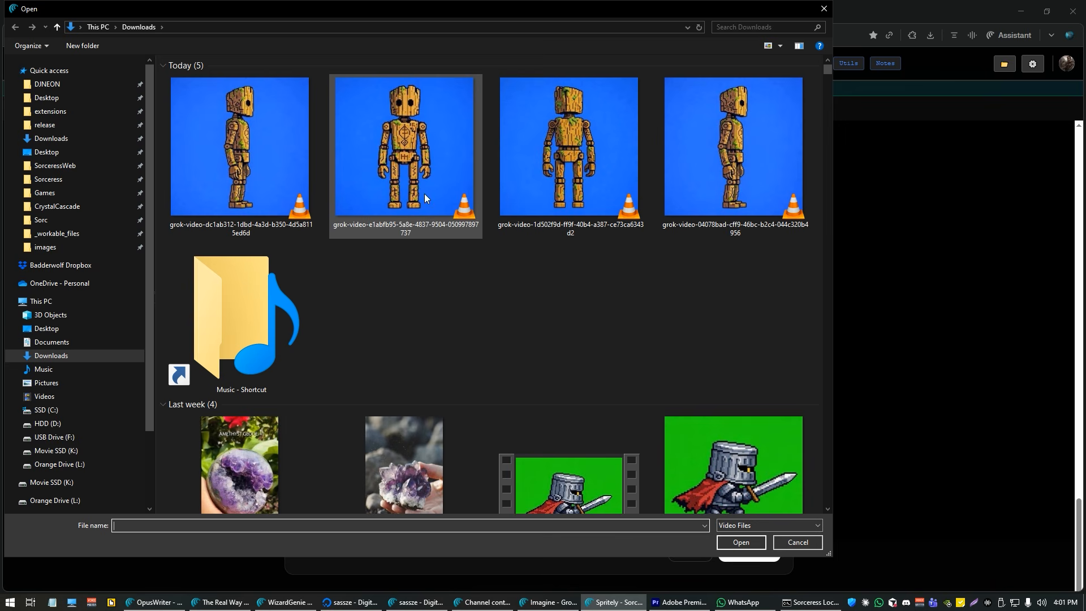
left_click(404, 160)
left_click(562, 161, "ctrl")
left_click(702, 175, "ctrl")
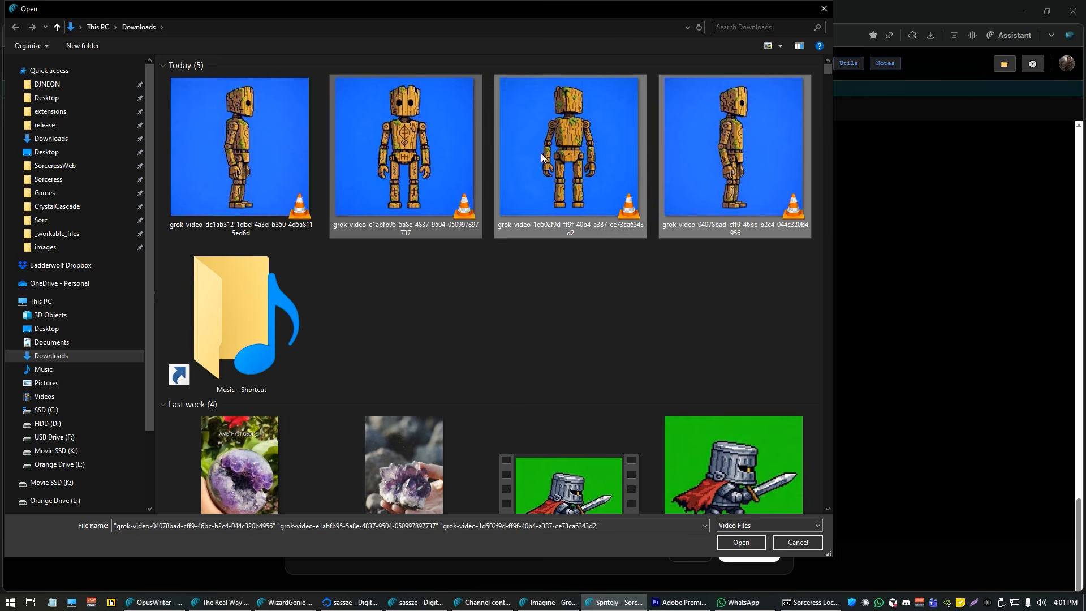
left_click(740, 541)
Review the batch settings and selected videos, and start the batch export
scroll(536, 432, "down", 2)
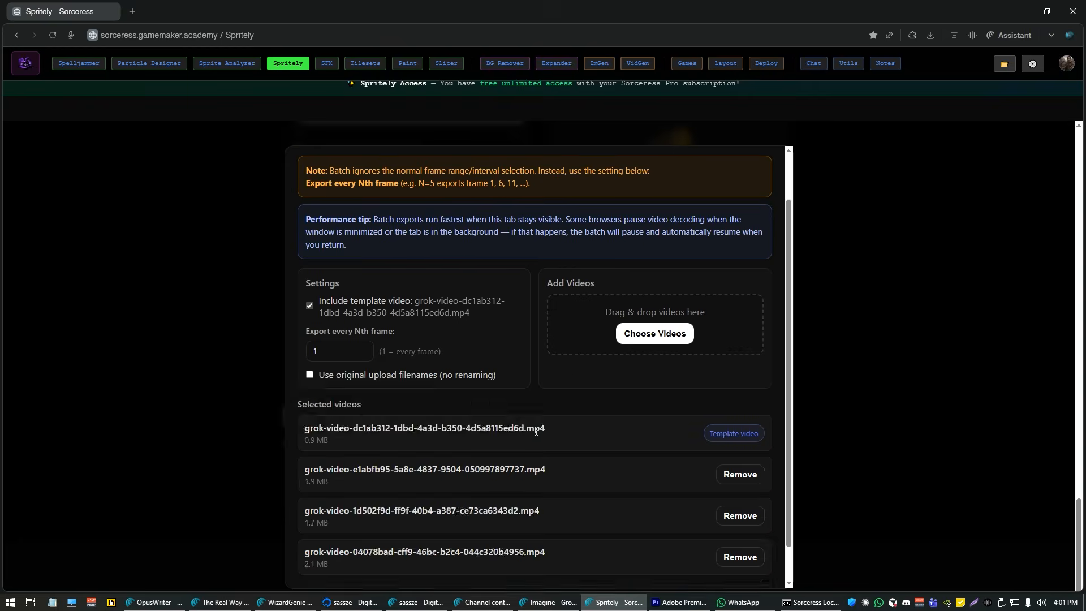
scroll(536, 431, "down", 1)
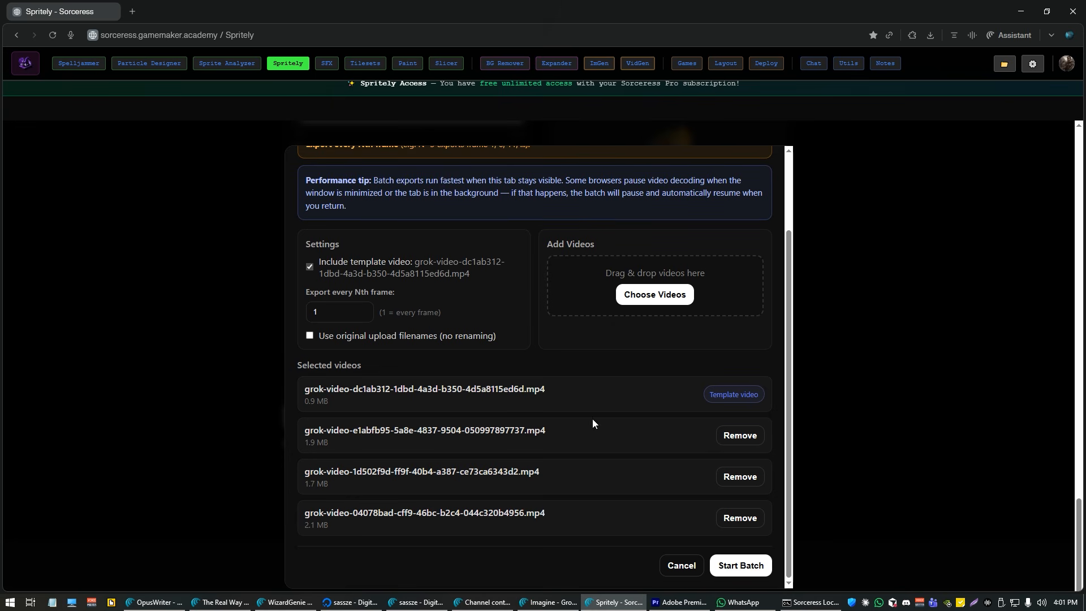
scroll(592, 383, "up", 2)
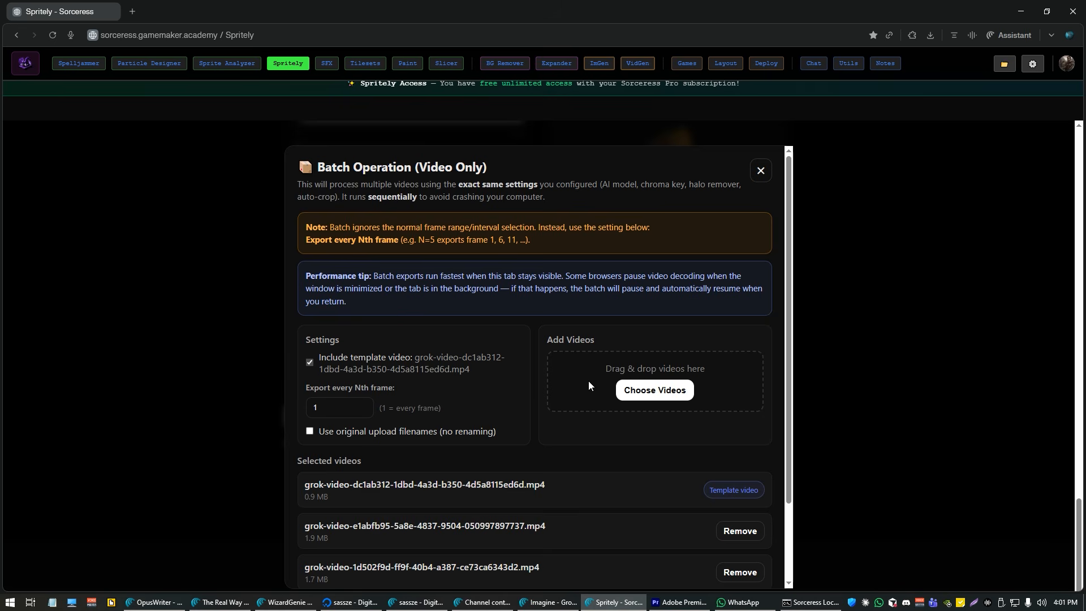
scroll(588, 385, "down", 2)
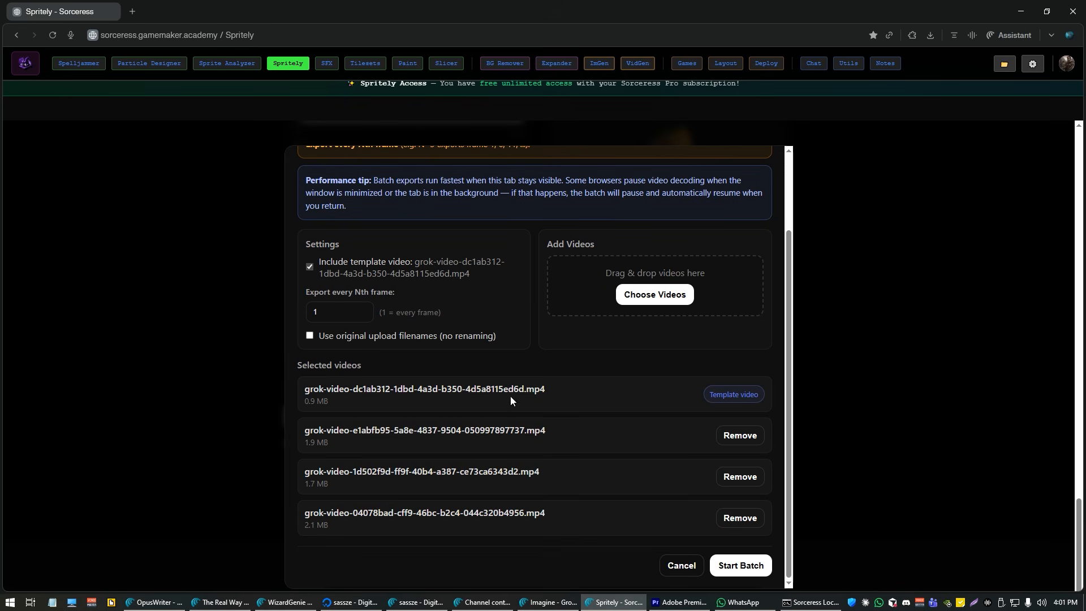
left_click(733, 565)
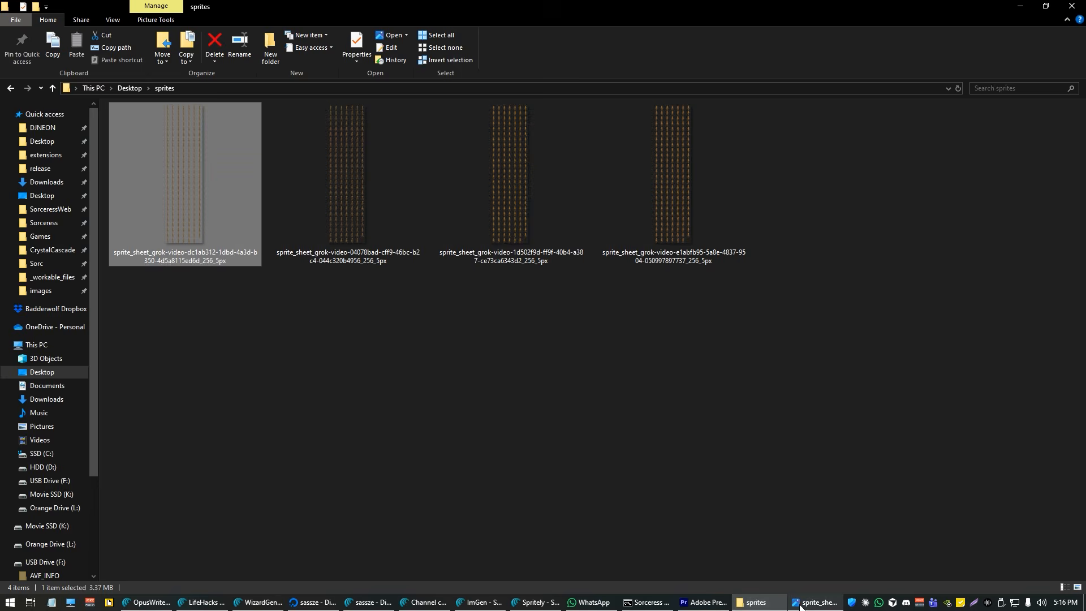
Inspect the exported dc1ab312 sprite sheet up close in the image viewer, and switch to Sorceress to open the Sprite Analyzer
key("Return")
scroll(489, 128, "up", 8)
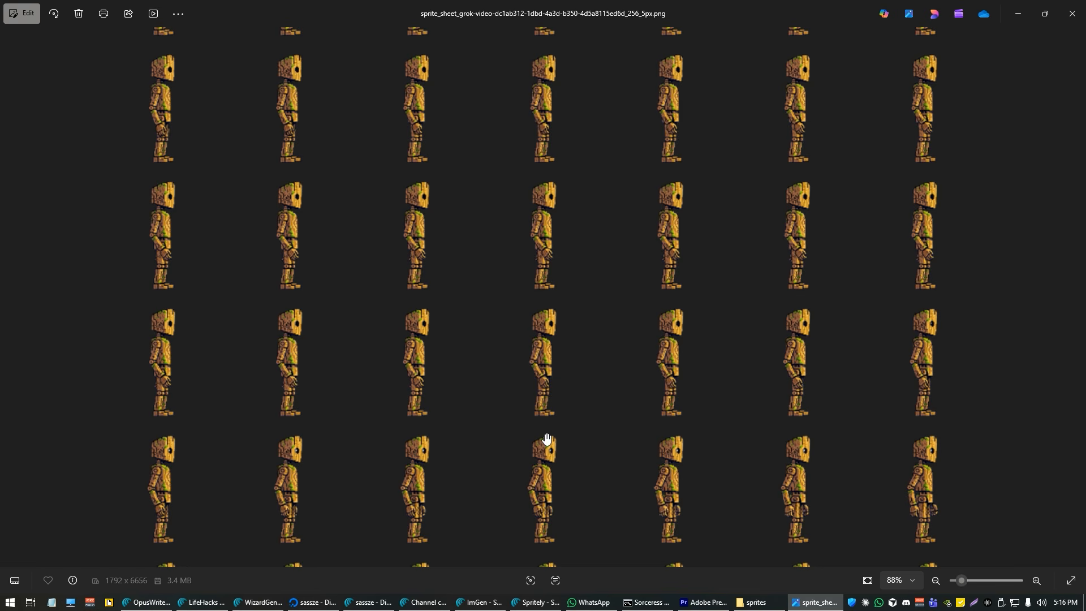
left_click(527, 597)
scroll(209, 240, "up", 10)
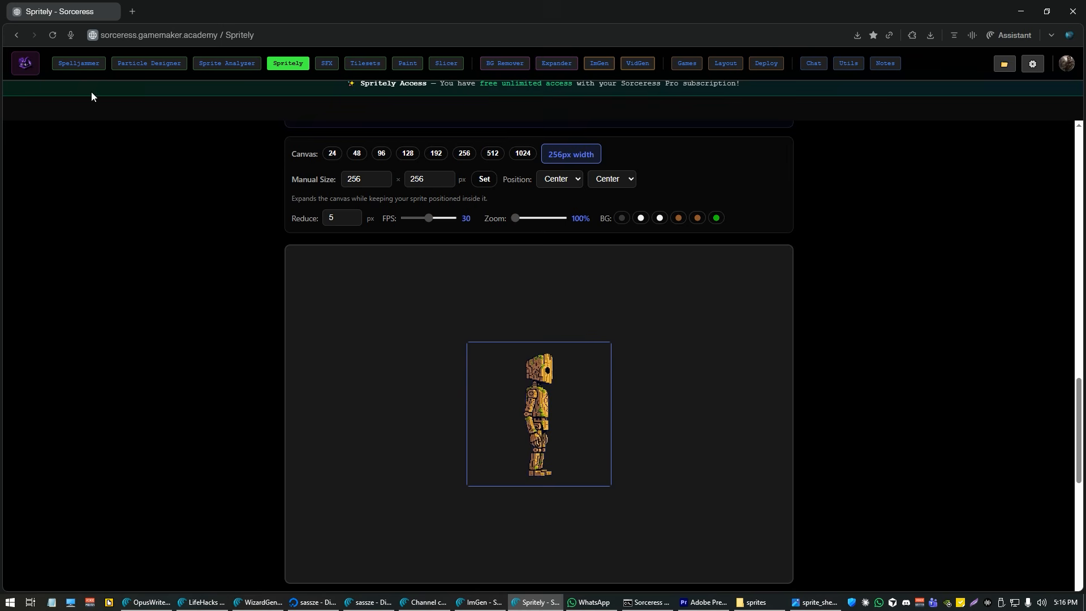
left_click(18, 64)
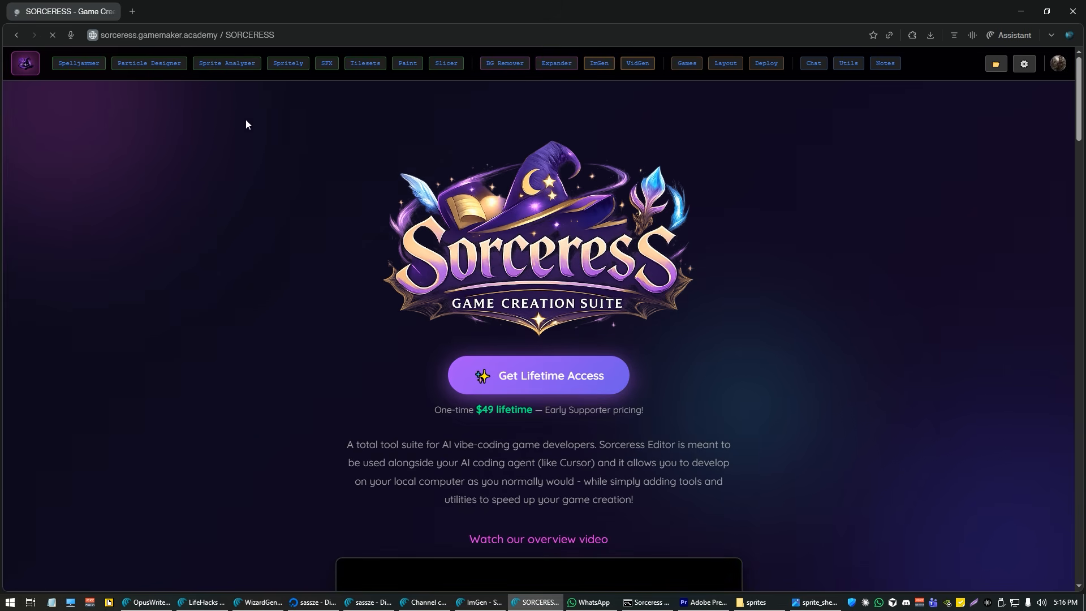
left_click(217, 65)
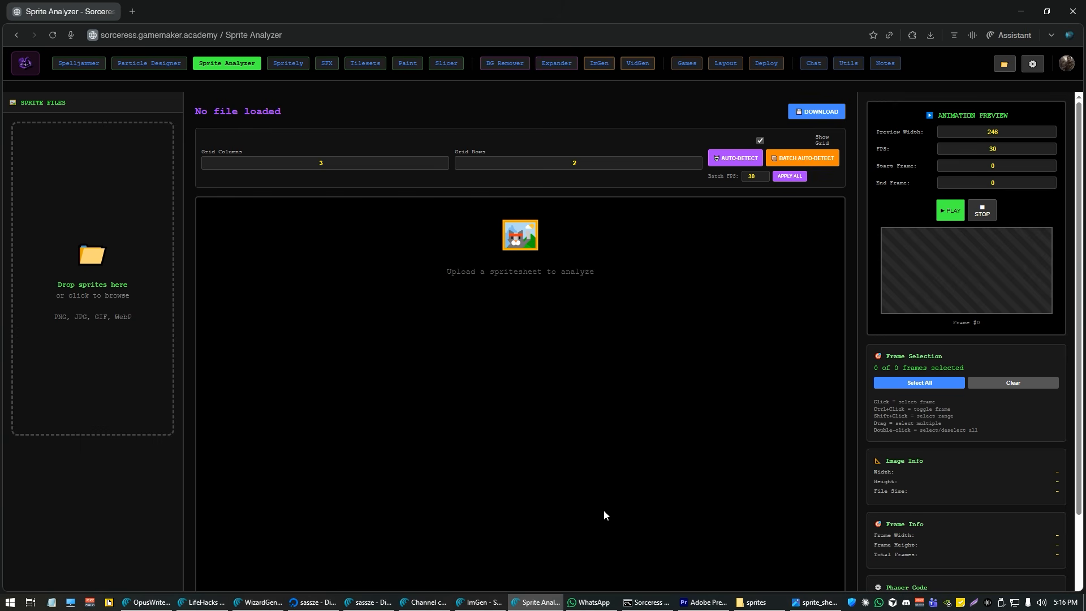
Show the sprites folder in a smaller window over the Sprite Analyzer and select all its sprite sheets
mouse_move(745, 600)
left_click(755, 561)
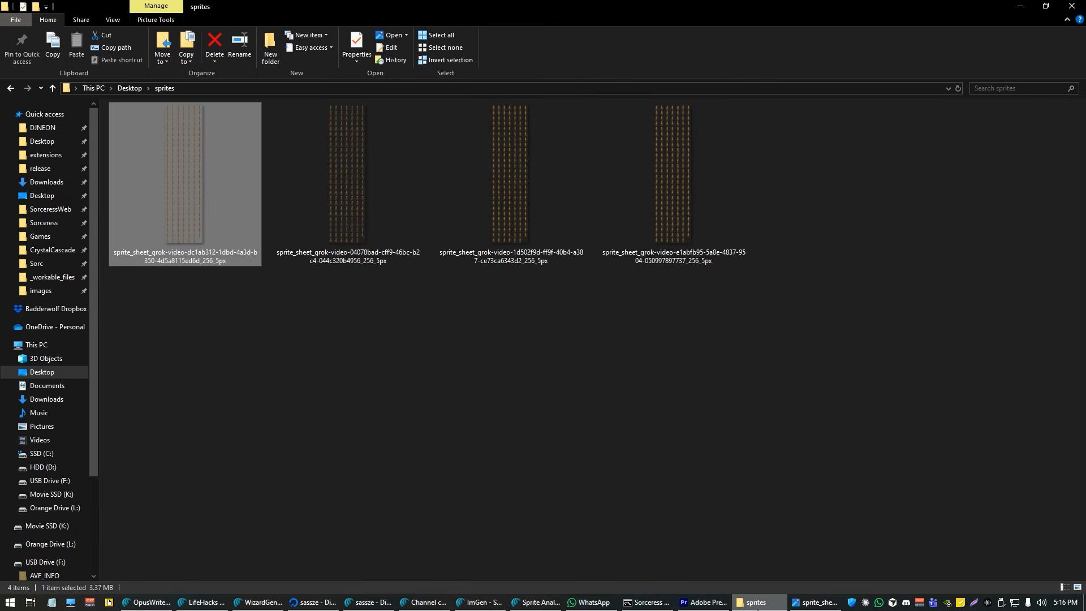
double_click(457, 5)
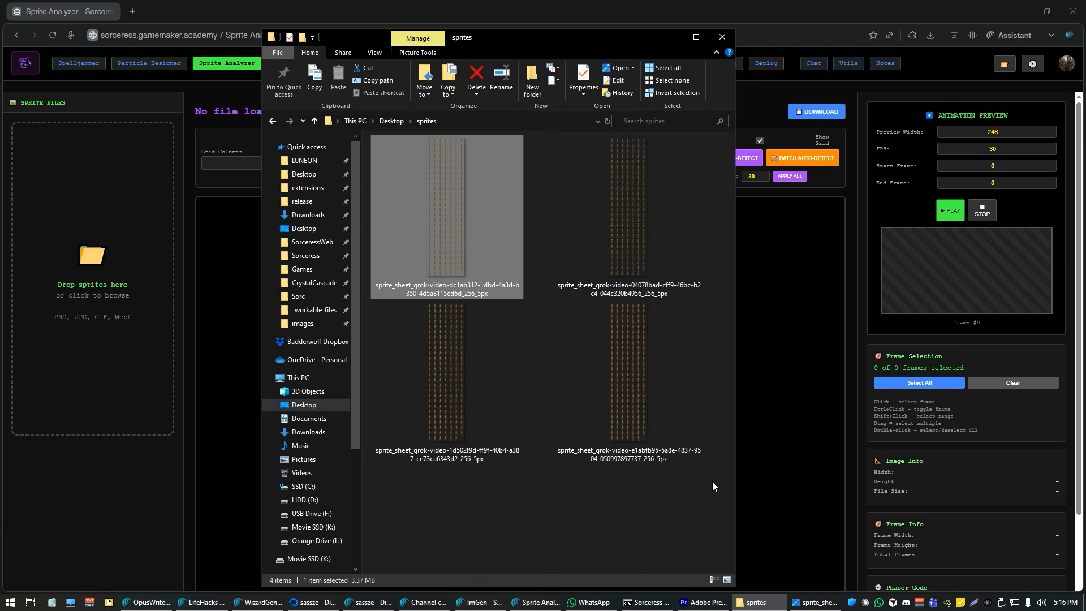
left_click(688, 532)
key("ctrl+a")
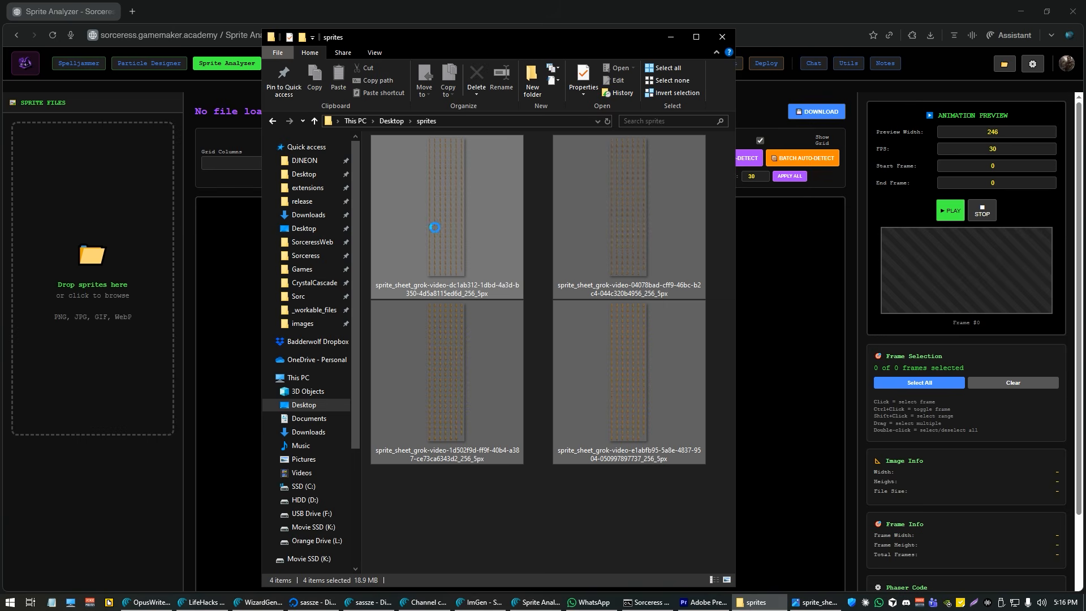
Open the dc1ab312 sprite sheet to identify its animation, close it and rename the file as idle
left_click(455, 242)
double_click(433, 219)
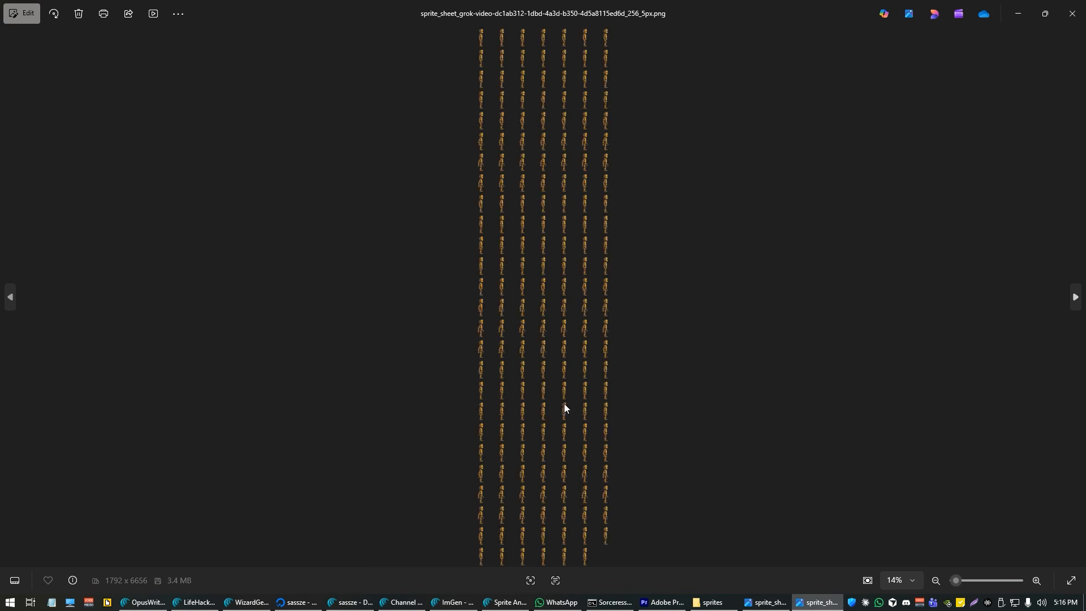
scroll(564, 402, "up", 5)
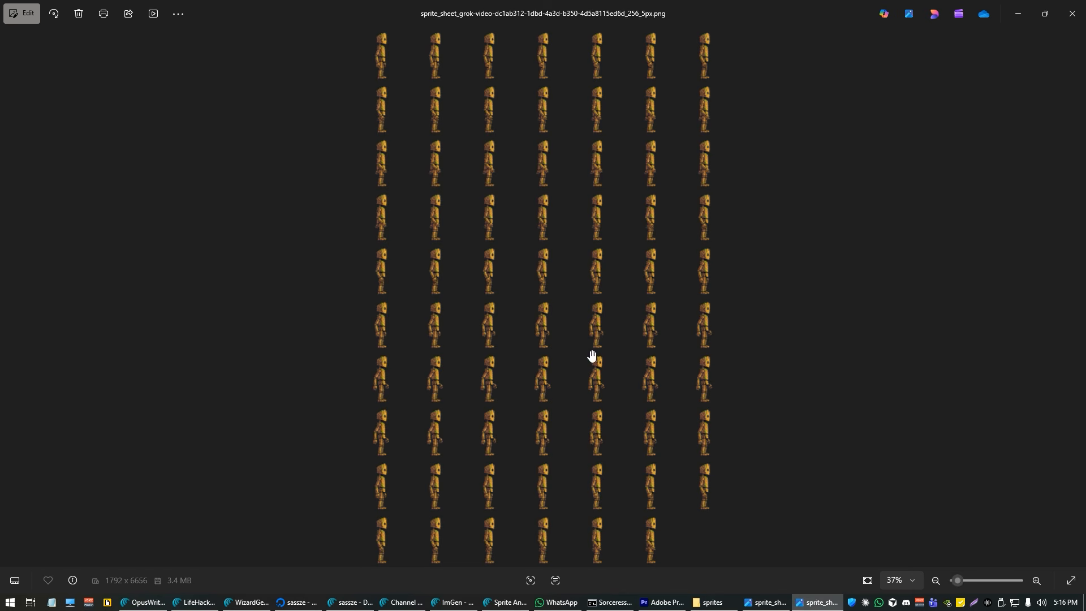
scroll(559, 237, "down", 5)
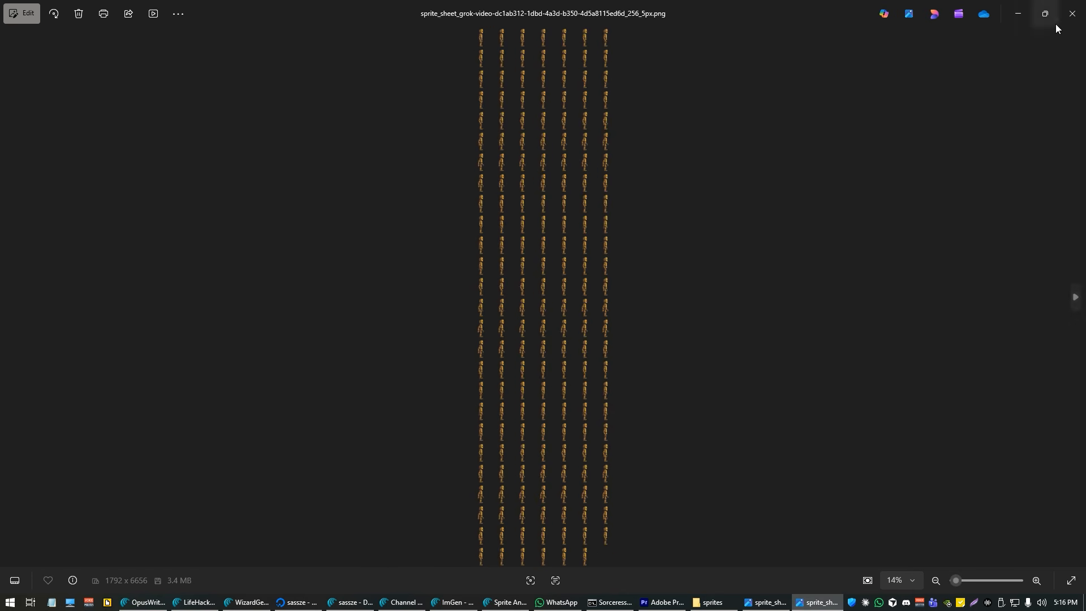
left_click(1071, 13)
key("F2")
type("idle")
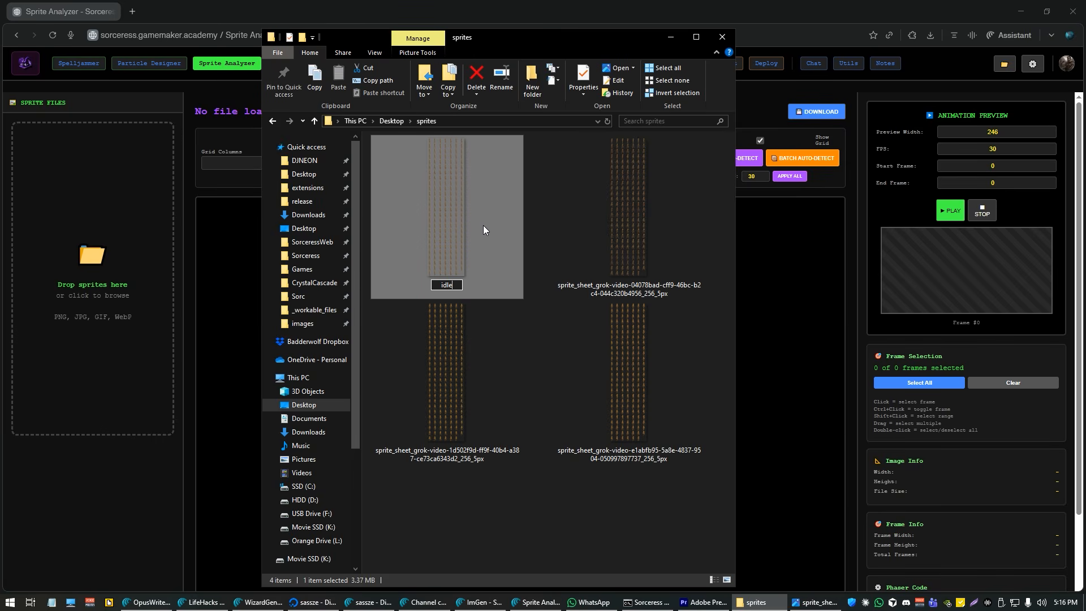
key("Return")
Open the 1d502f9d sprite sheet to identify its animation, close it and rename the file as rear
double_click(636, 249)
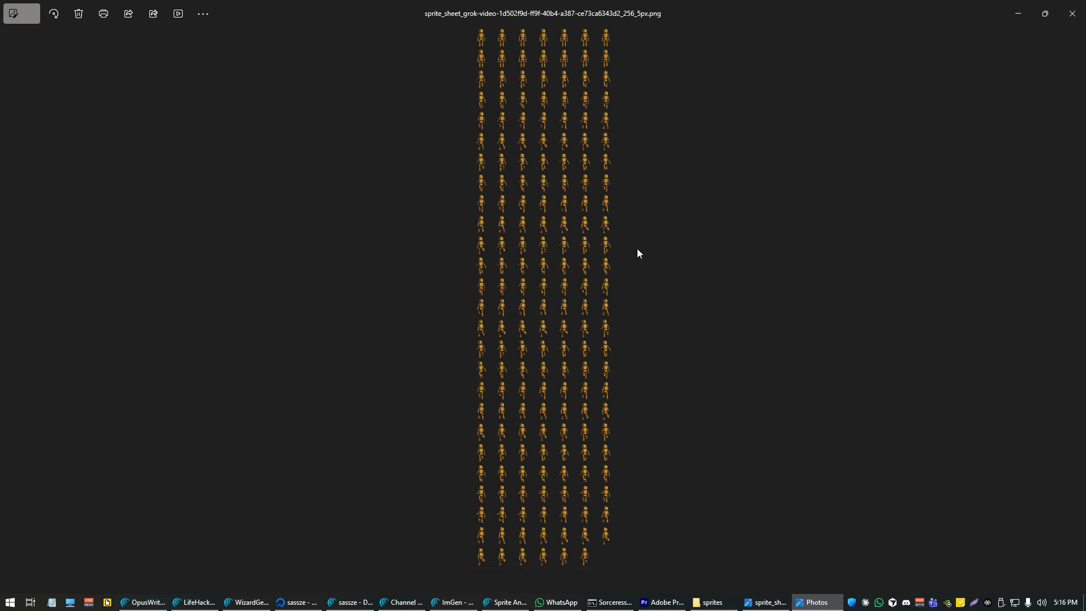
left_click(1071, 13)
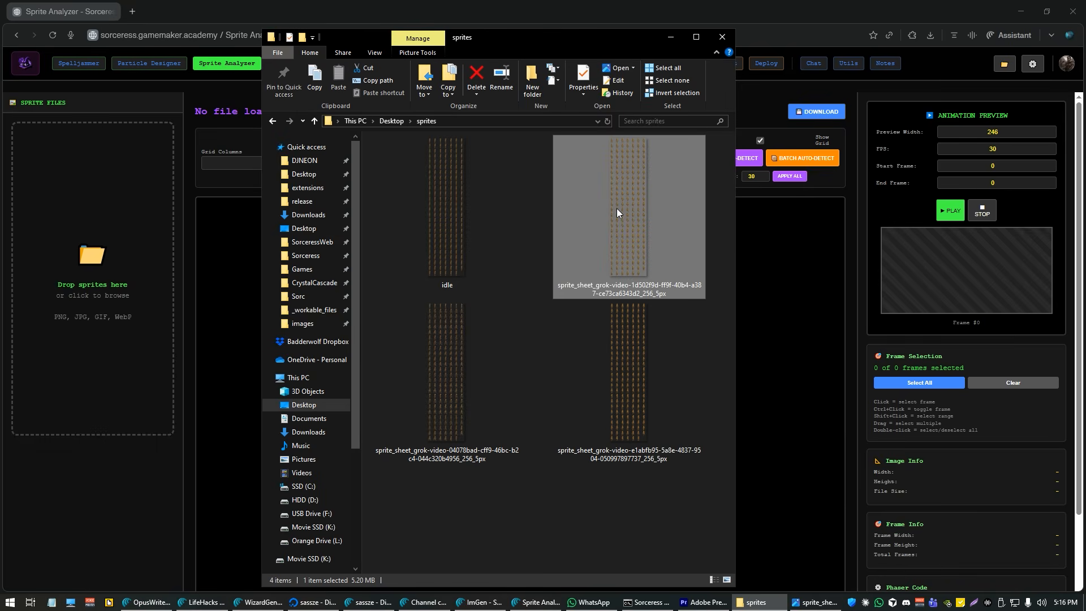
key("F2")
type("rear")
key("Return")
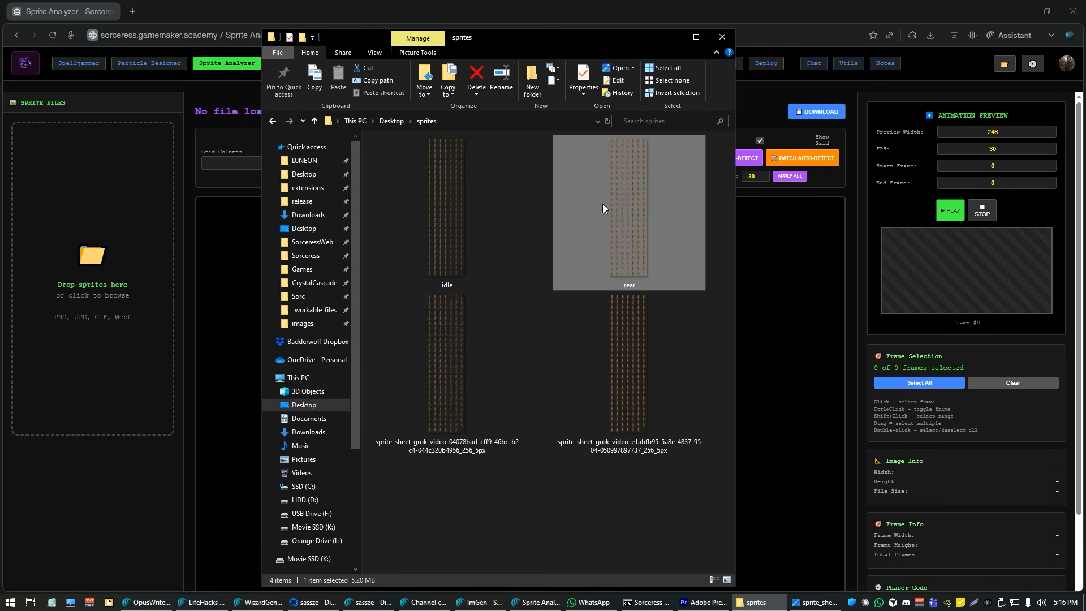
Open the 04078bad sprite sheet to identify its animation, close it and rename the file as walk
double_click(480, 330)
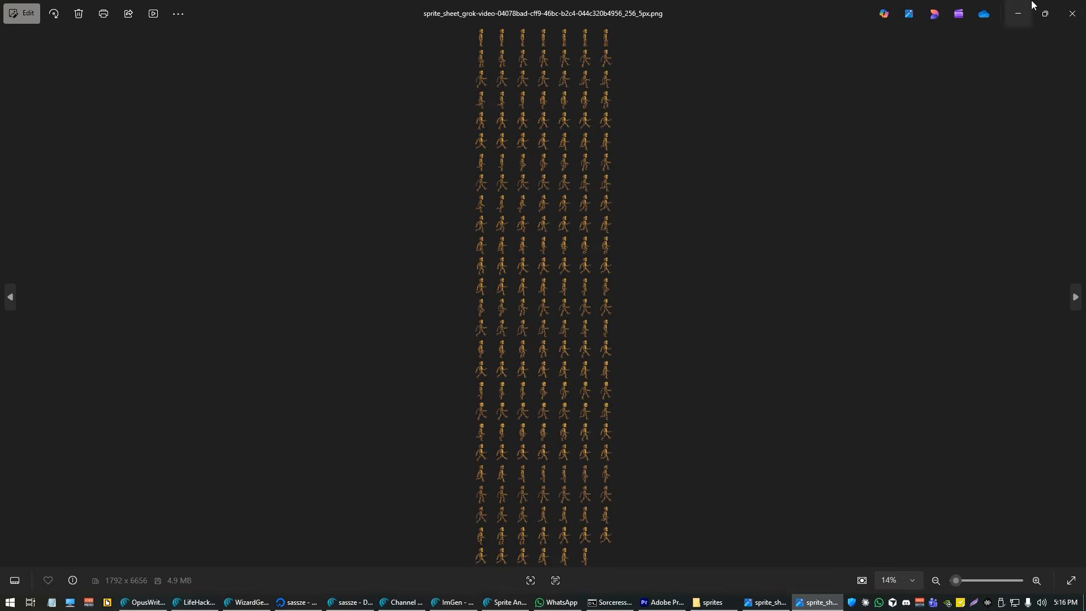
left_click(1074, 8)
key("F2")
type("walk")
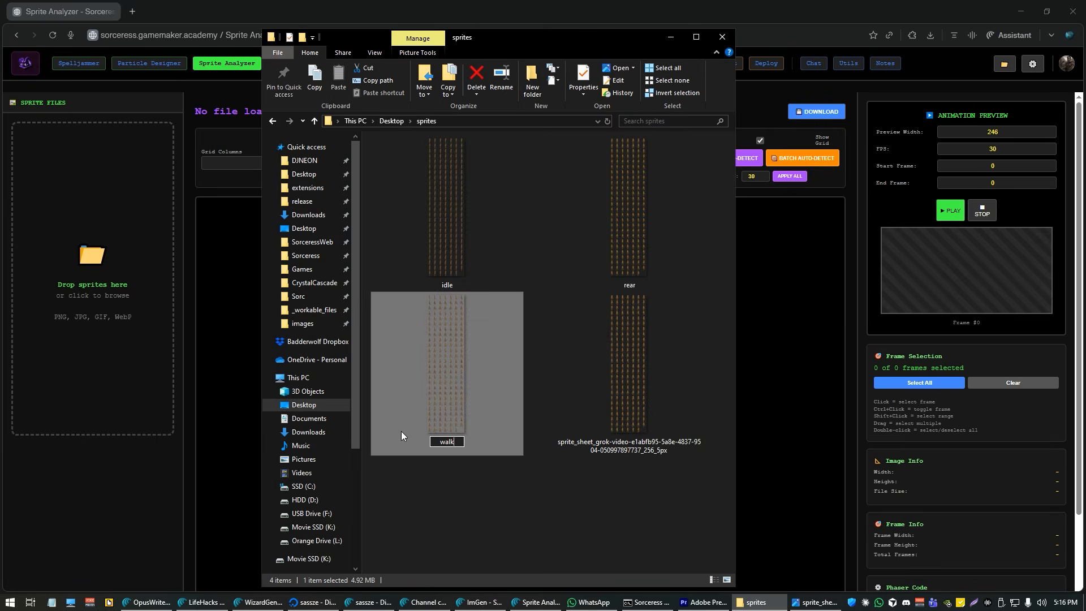
key("Return")
Open the e1abfb95 sprite sheet to identify its animation, close it and rename the file as walk forward
double_click(479, 378)
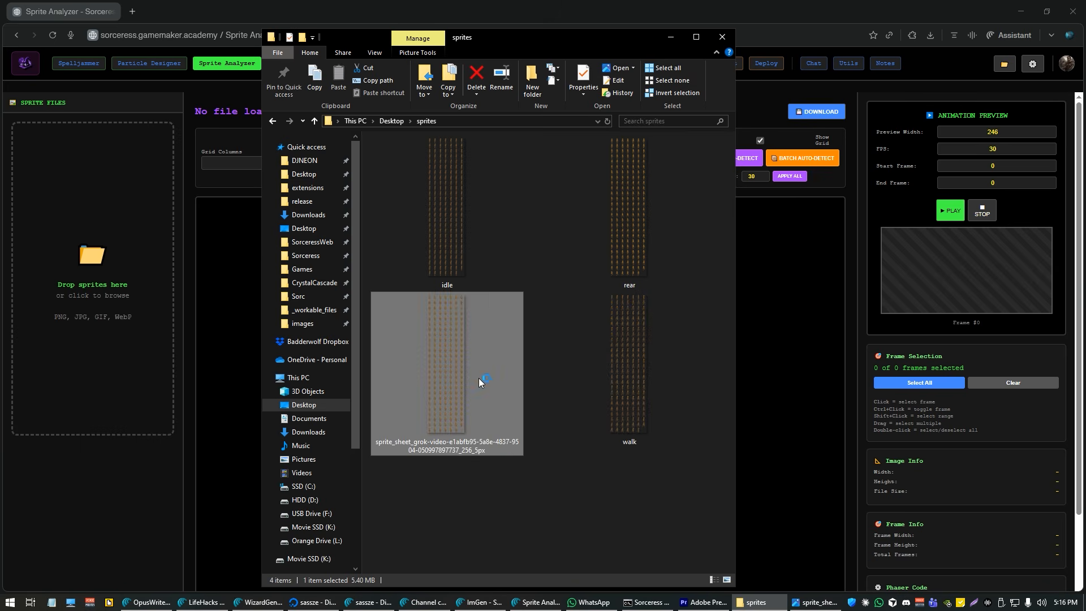
left_click(1072, 13)
key("F2")
type("walk forward")
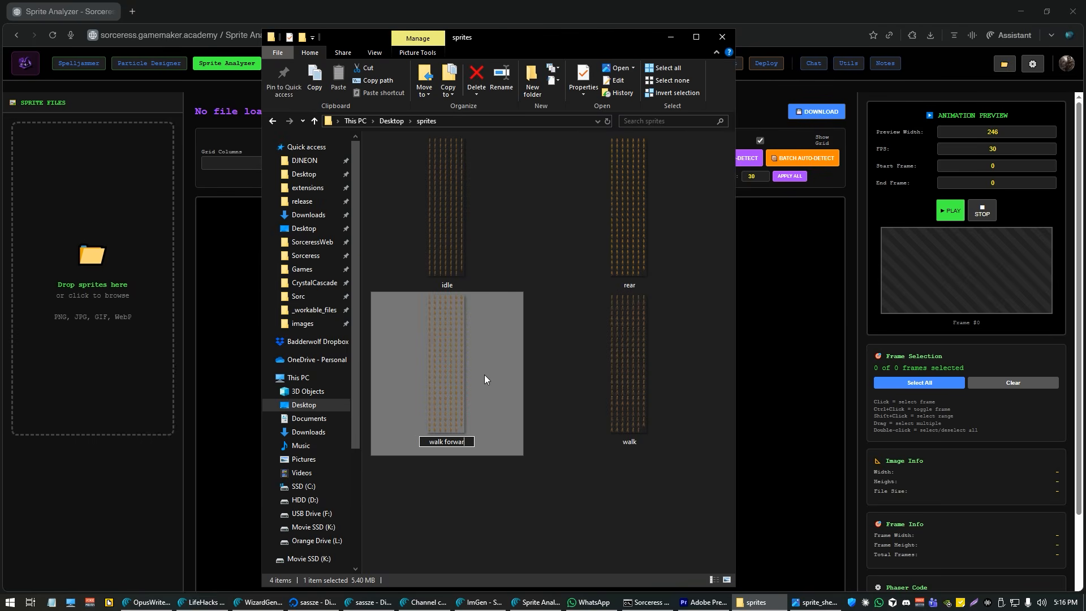
key("Return")
Rename the side-view sheet as walk side and the rear-view sheet as walk rear
left_click(613, 382)
key("F2")
type("walk side")
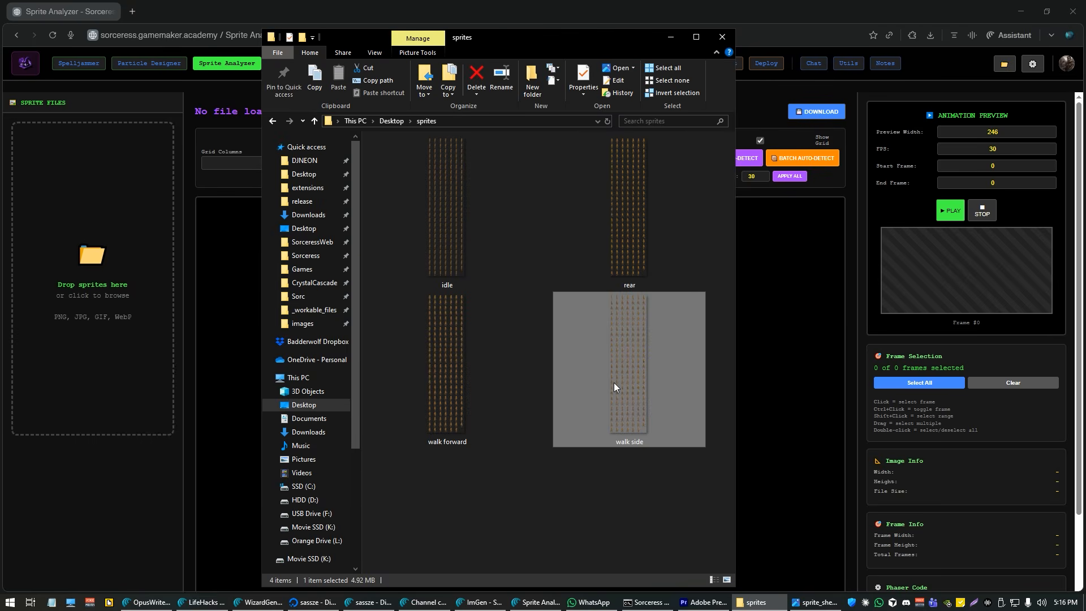
left_click(630, 246)
key("F2")
type("walk rear")
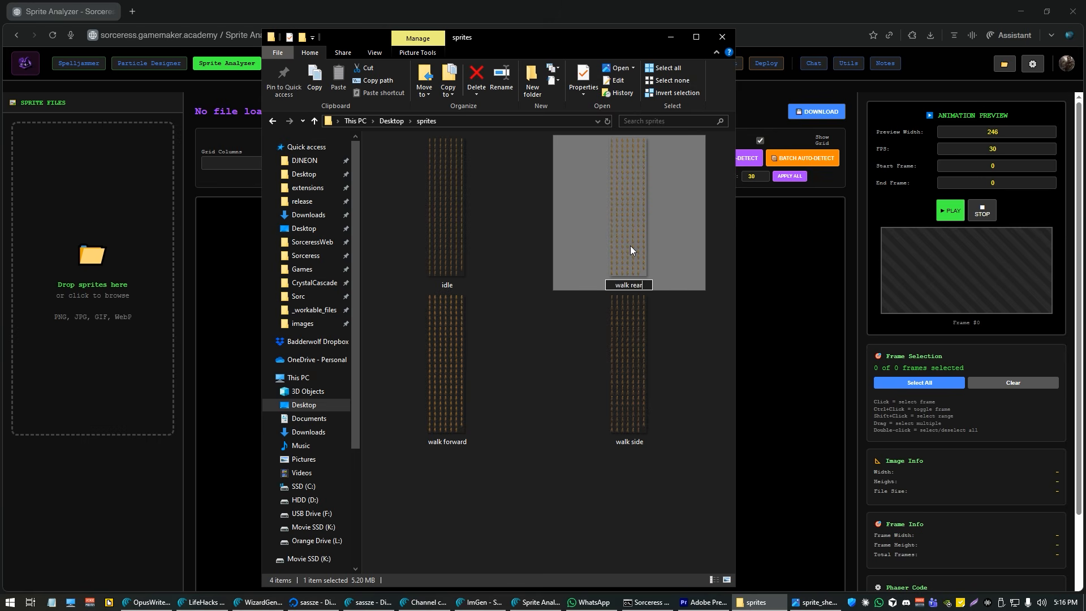
key("Return")
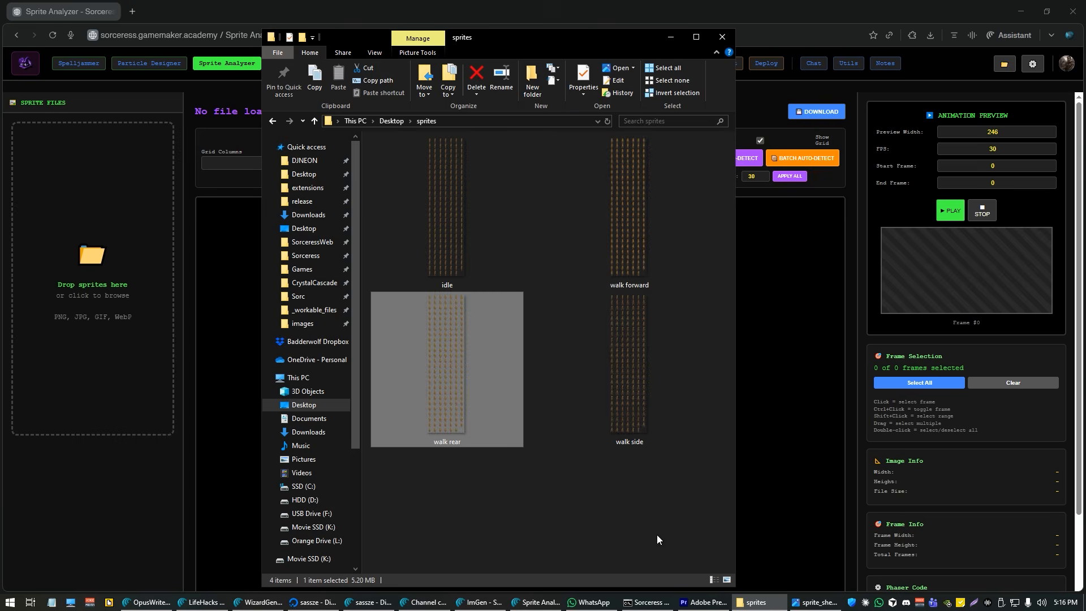
Load all four sprite sheets from the sprites folder into the Sprite Analyzer and batch auto-detect their grids
key("ctrl+a")
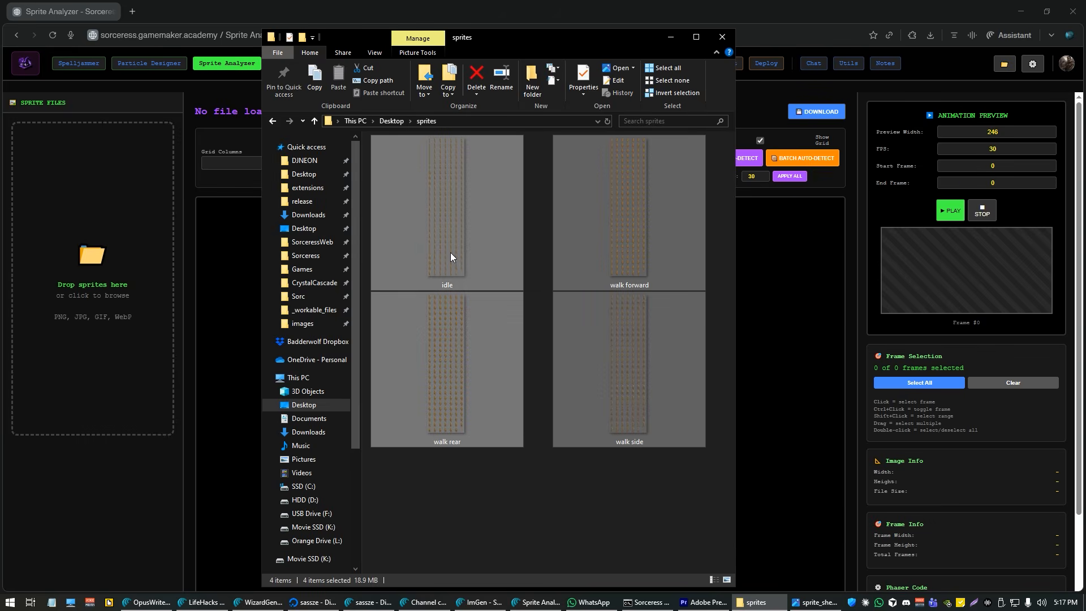
left_click_drag(450, 252, 80, 263)
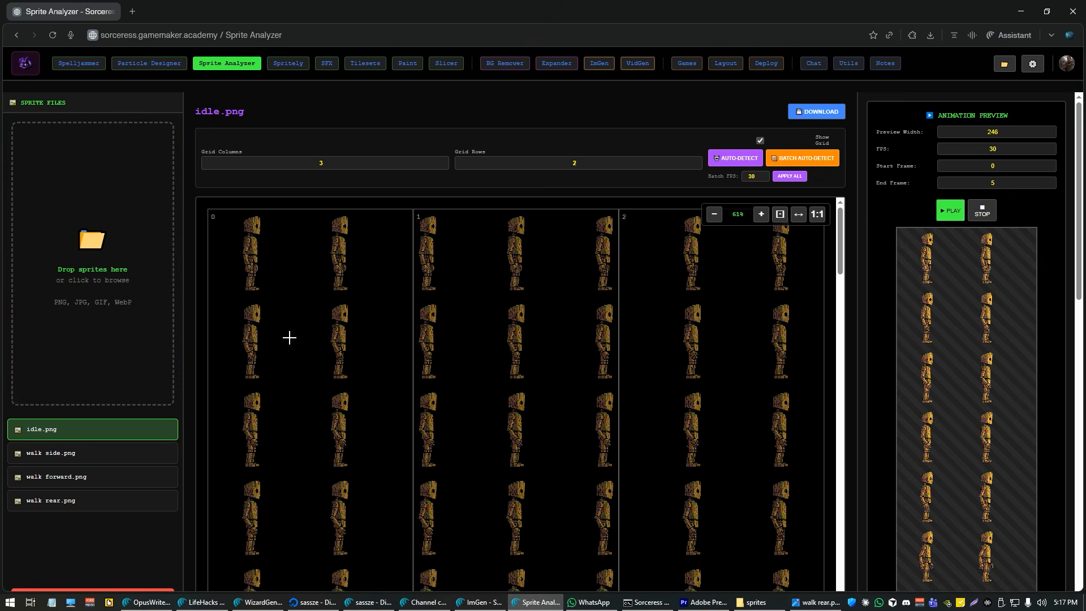
left_click(798, 161)
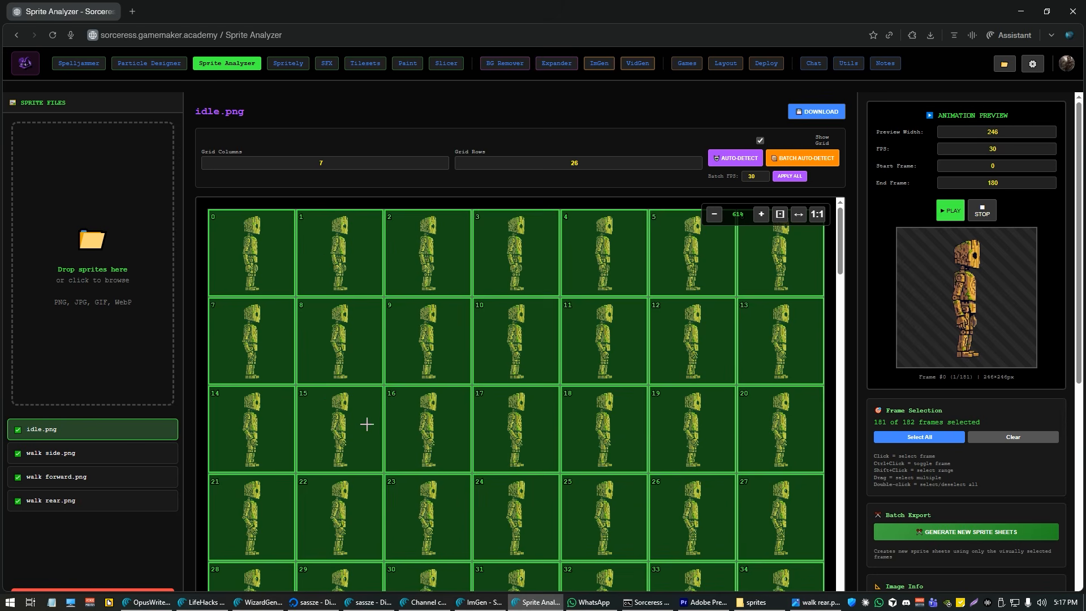
Review the detected frames of the three walk sheets and move walk rear.png above walk forward.png in the file list
scroll(368, 425, "down", 3)
left_click(119, 462)
left_click(123, 480)
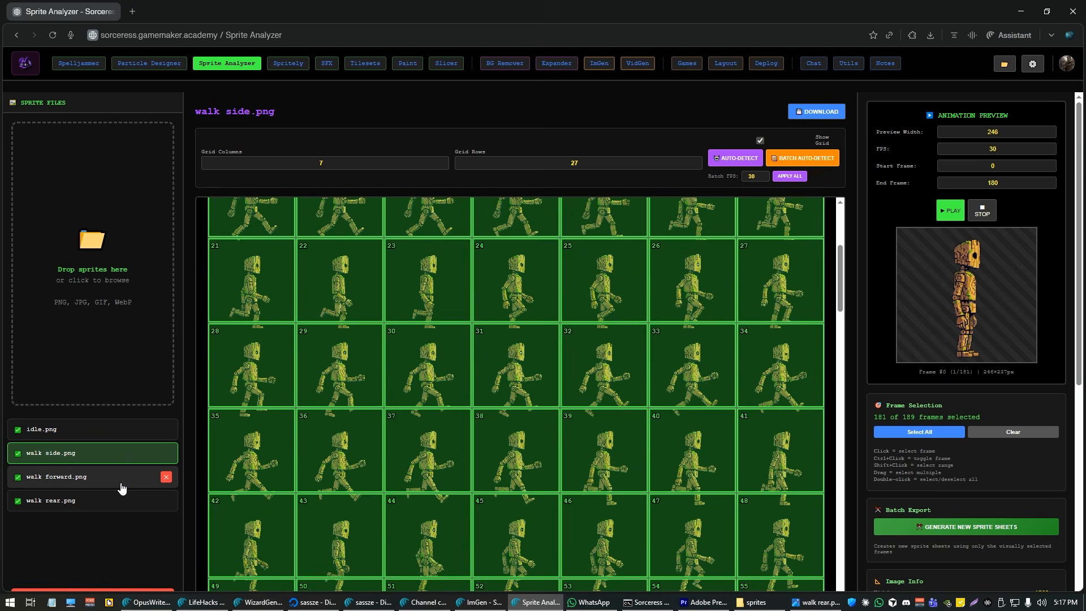
left_click(127, 498)
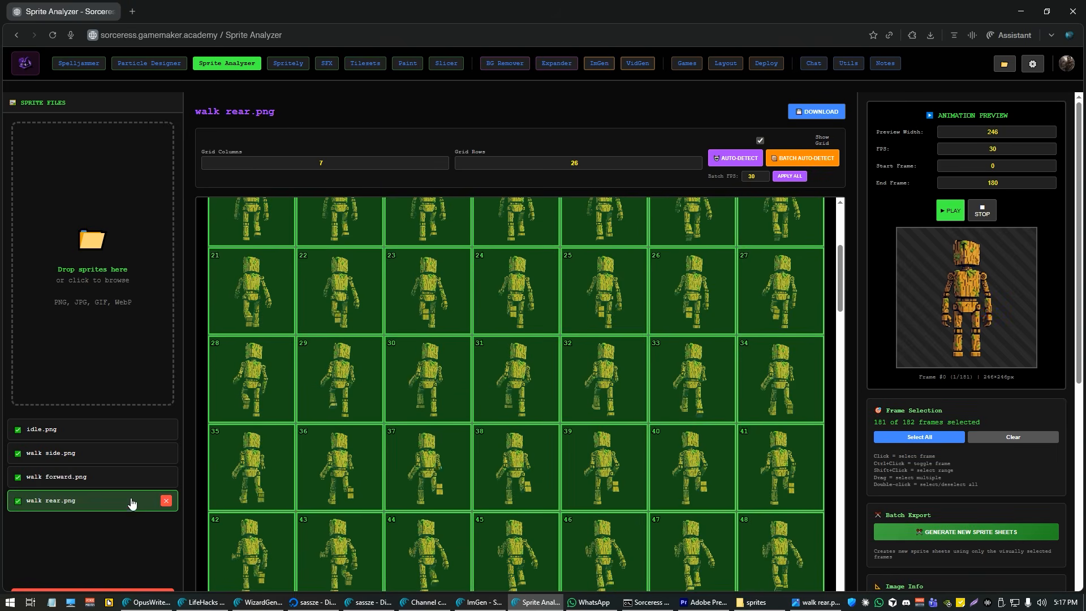
left_click_drag(129, 500, 125, 455)
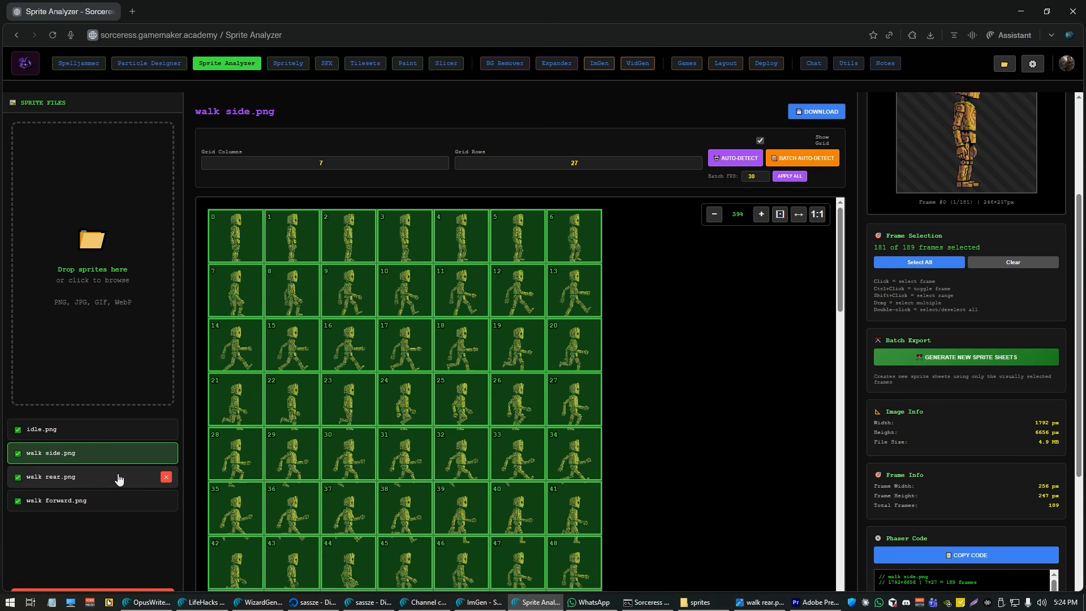
Compare the detected grids of all four sheets and correct walk forward.png to 7 columns and 26 rows
left_click(121, 435)
left_click(121, 454)
left_click(118, 480)
left_click(116, 501)
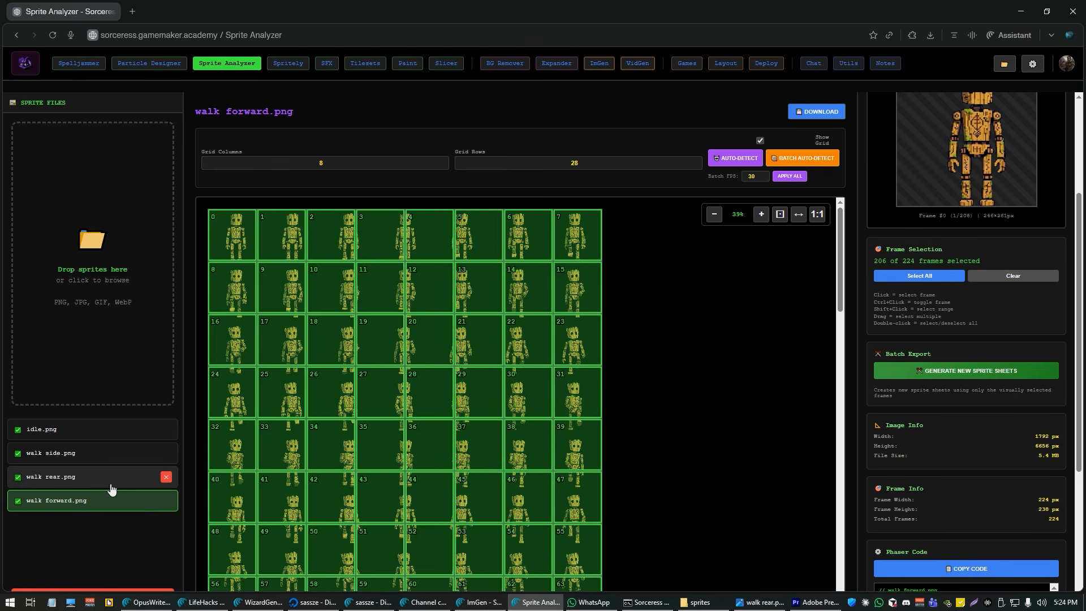
left_click(111, 489)
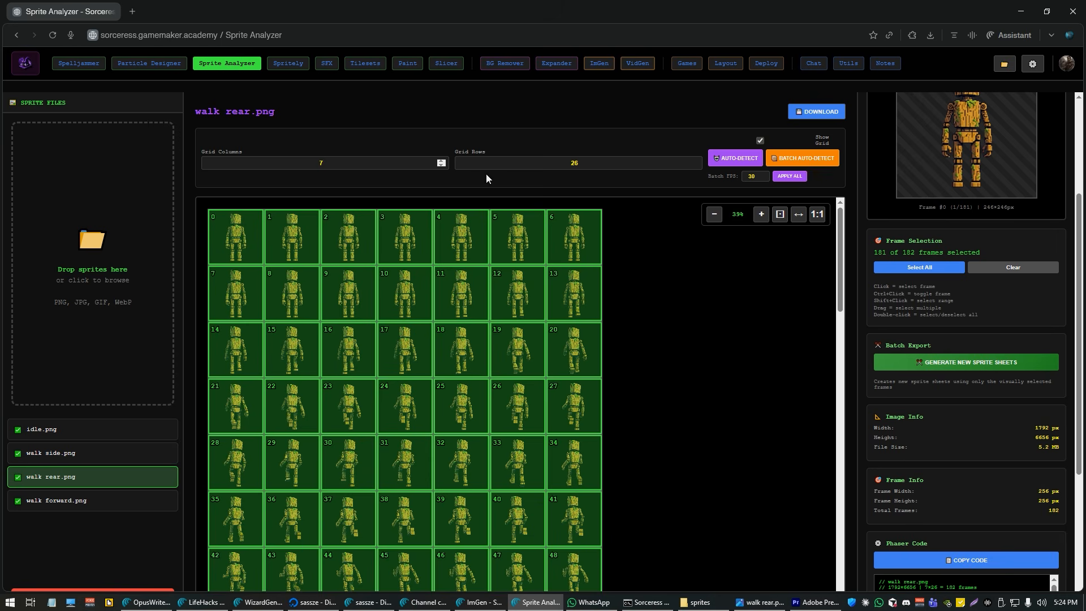
left_click(113, 501)
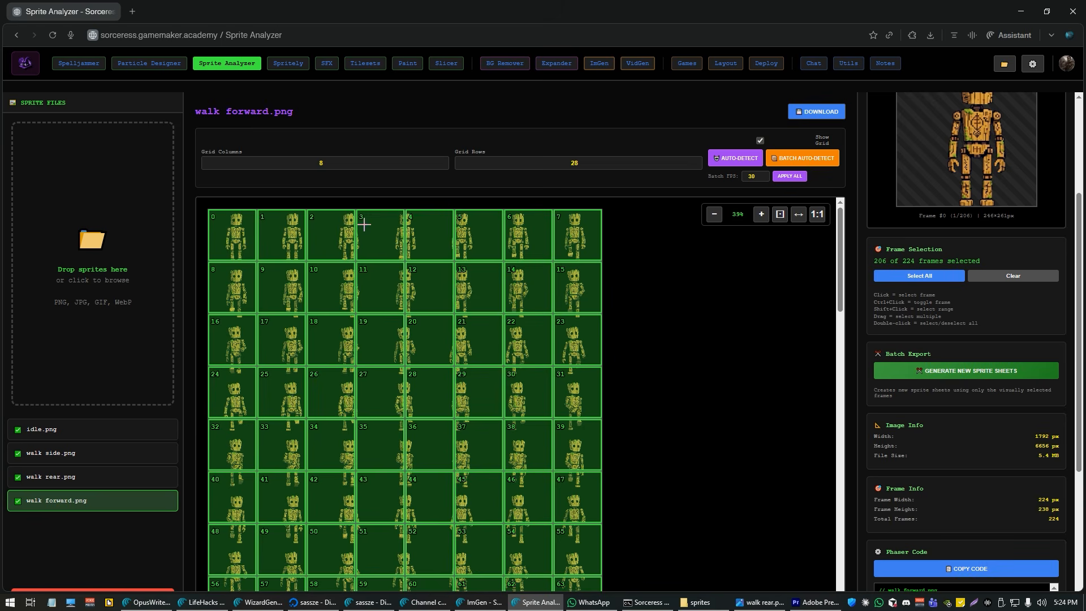
left_click(350, 167)
key("BackSpace")
type("7")
key("Tab")
type("26")
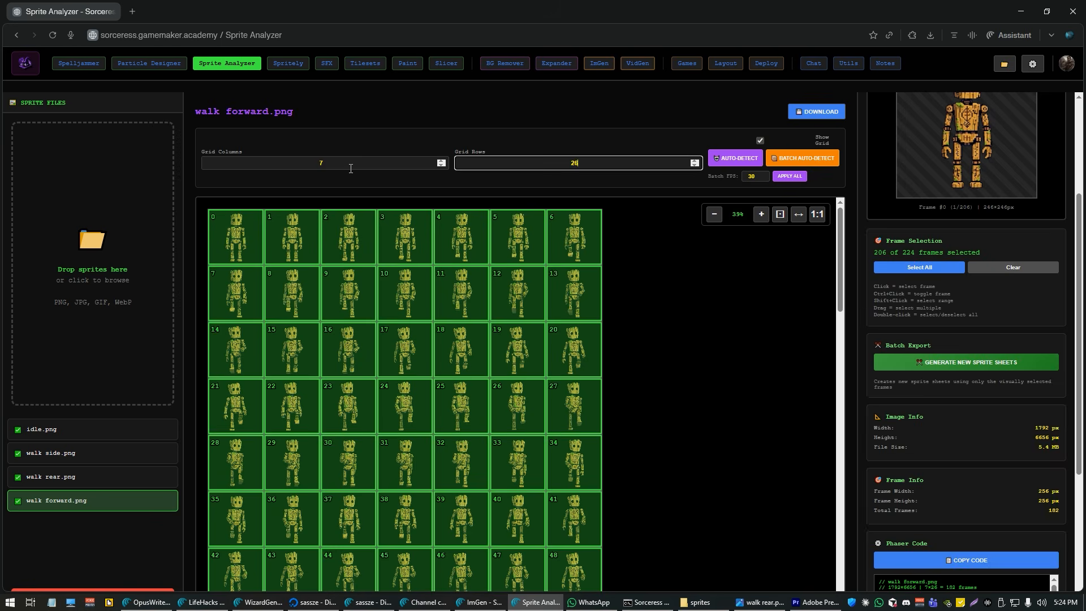
Check walk rear.png and set the grid of walk side.png to 26 rows
left_click(97, 477)
left_click(110, 460)
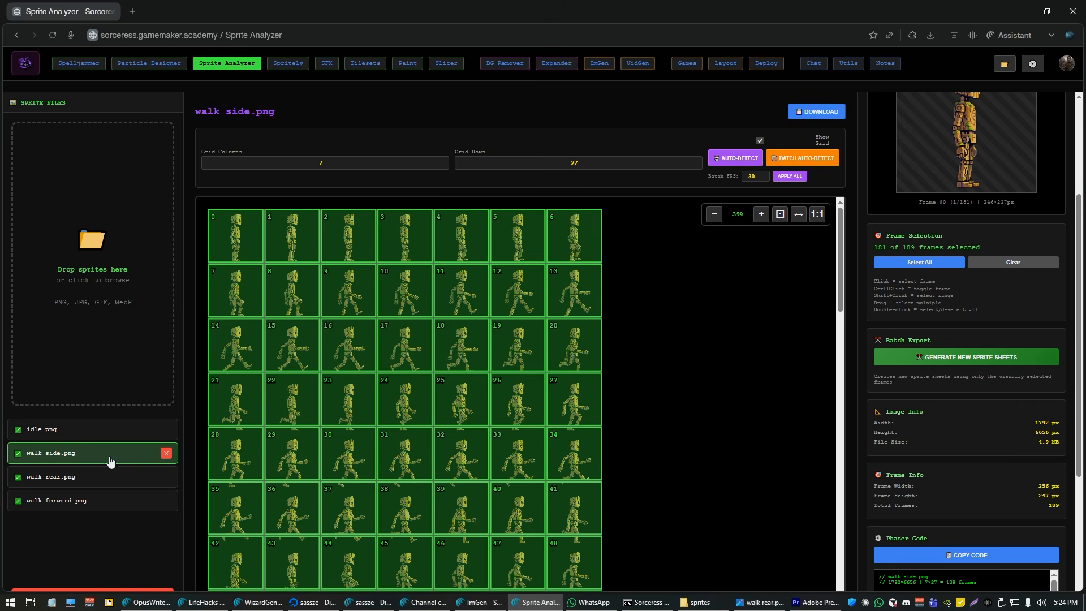
left_click(579, 164)
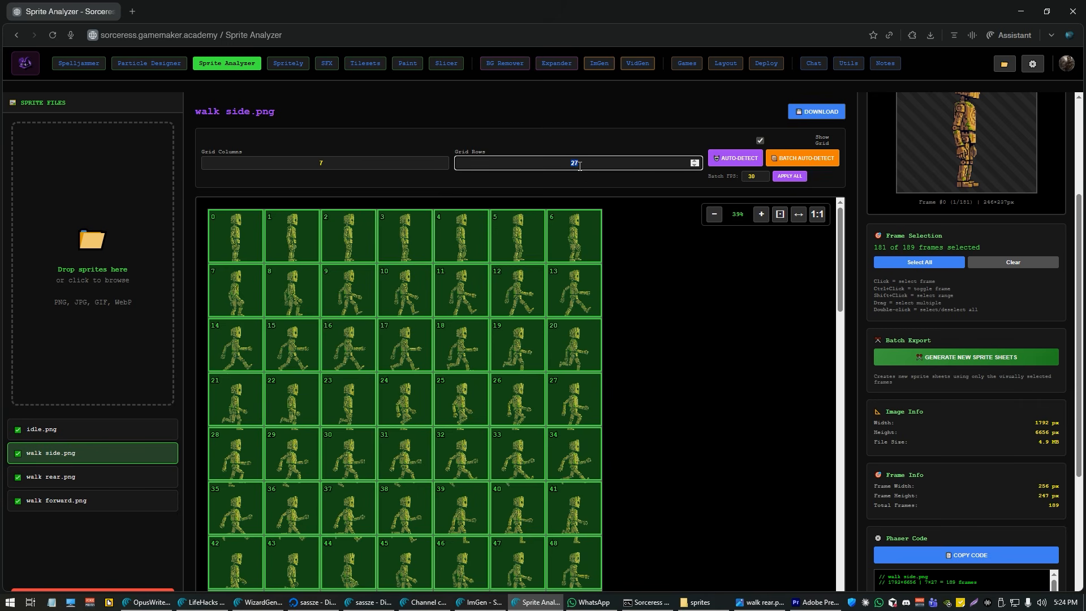
type("26")
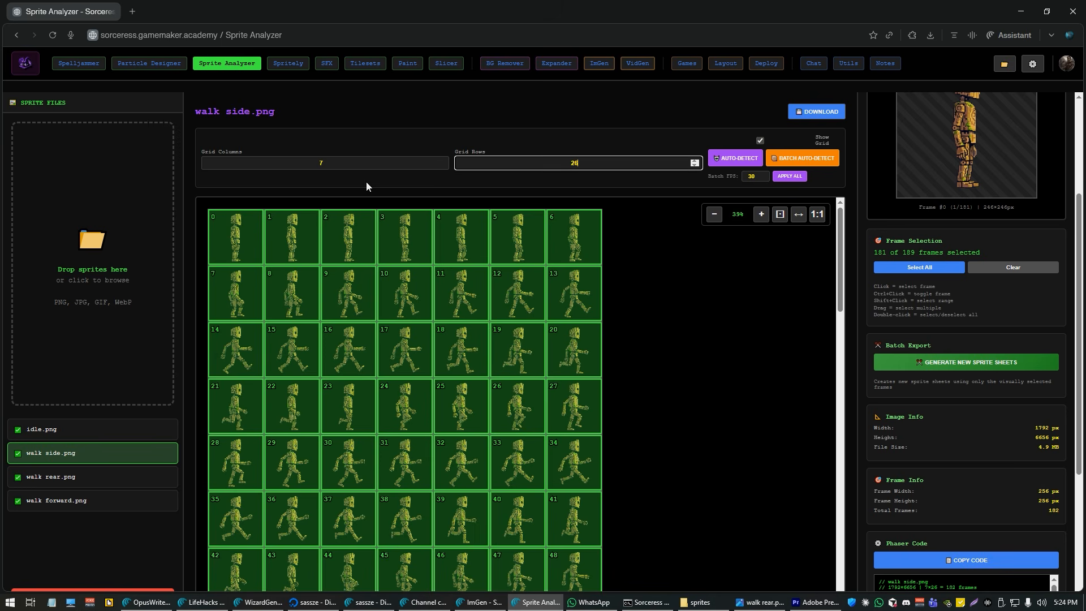
Recheck the frame grid of every sheet and play the animation preview of idle.png
left_click(91, 429)
left_click(97, 456)
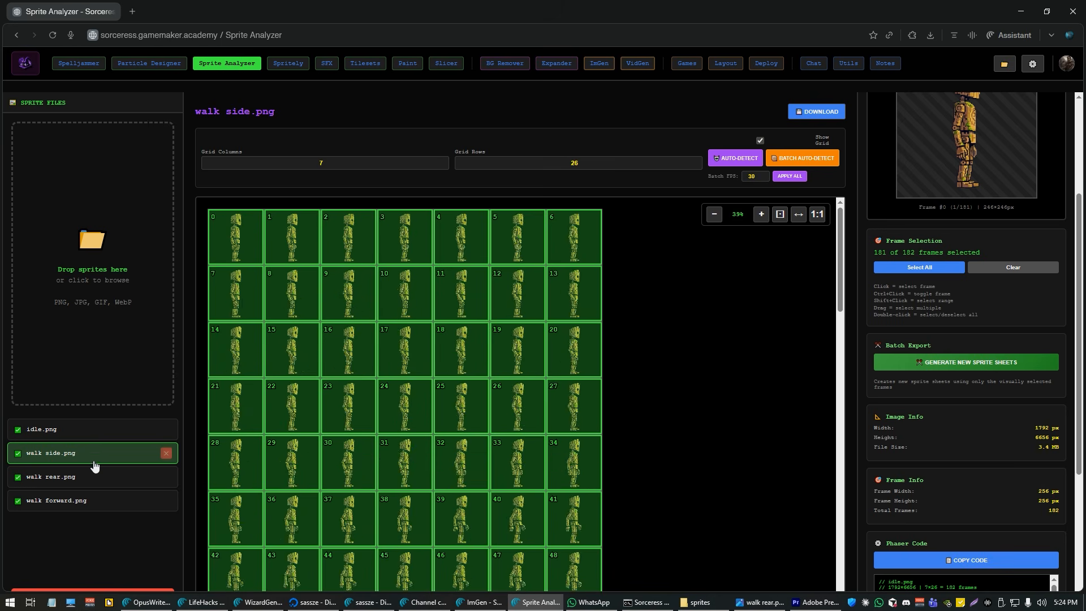
left_click(102, 488)
left_click(103, 502)
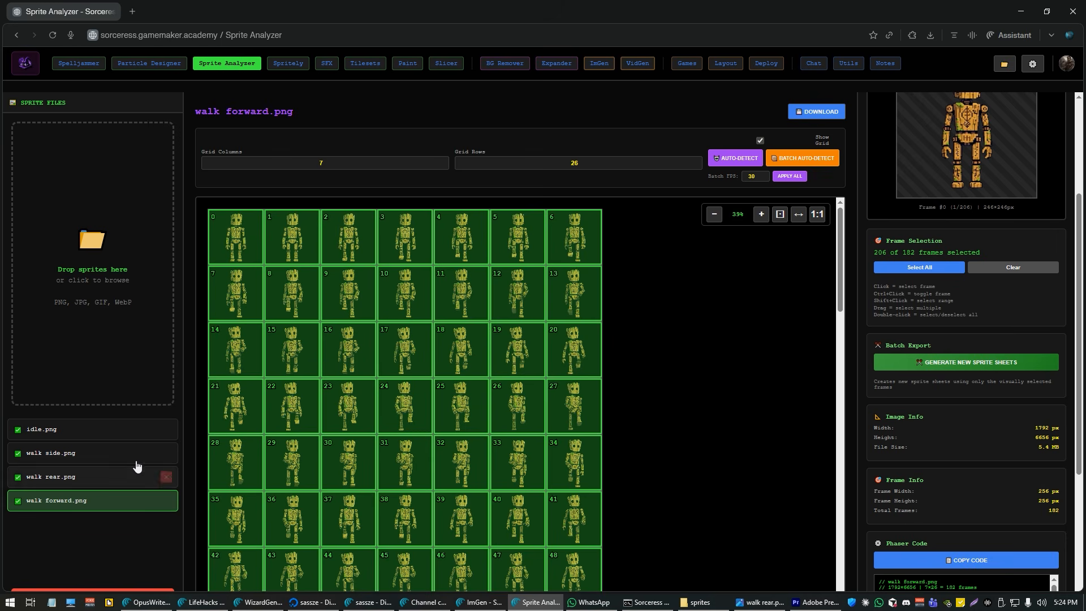
left_click(104, 431)
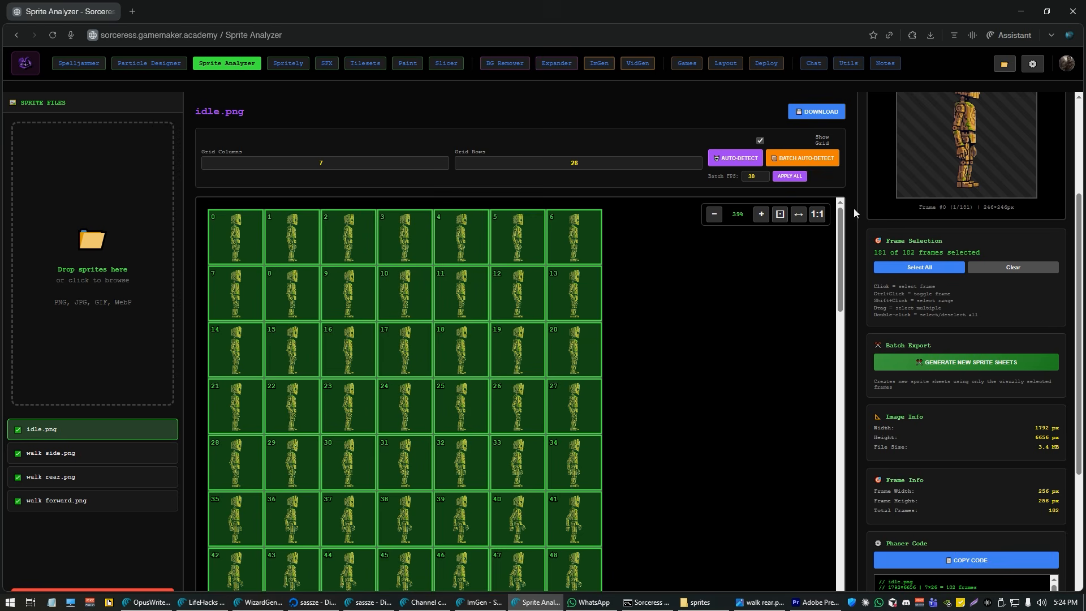
scroll(932, 280, "up", 3)
left_click(946, 215)
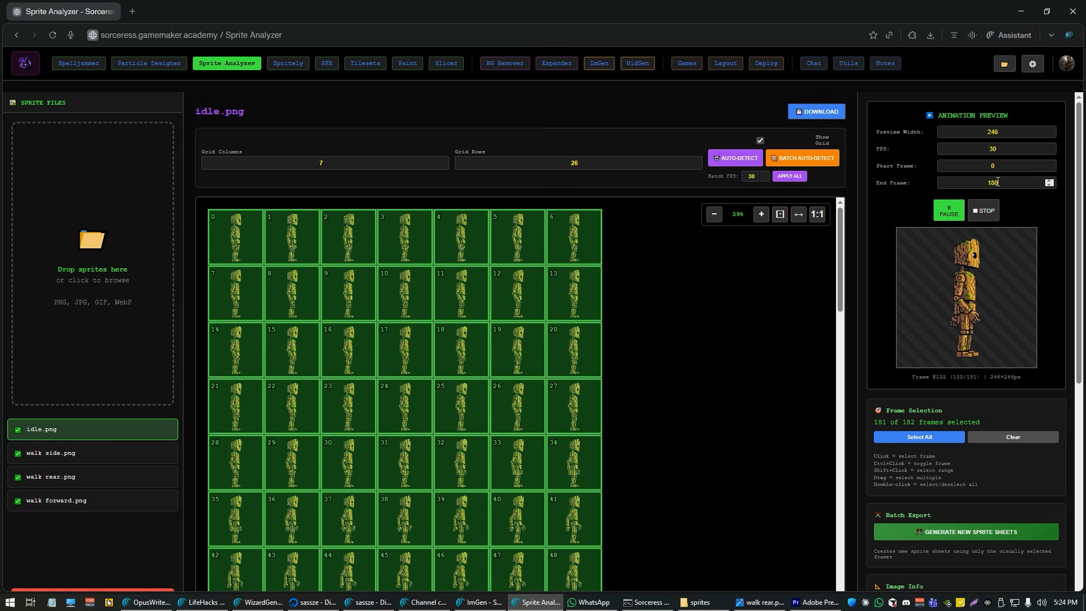
Try the idle.png preview at 60 and 15 FPS, and set it back to 30 FPS
left_click_drag(999, 148, 962, 153)
type("6")
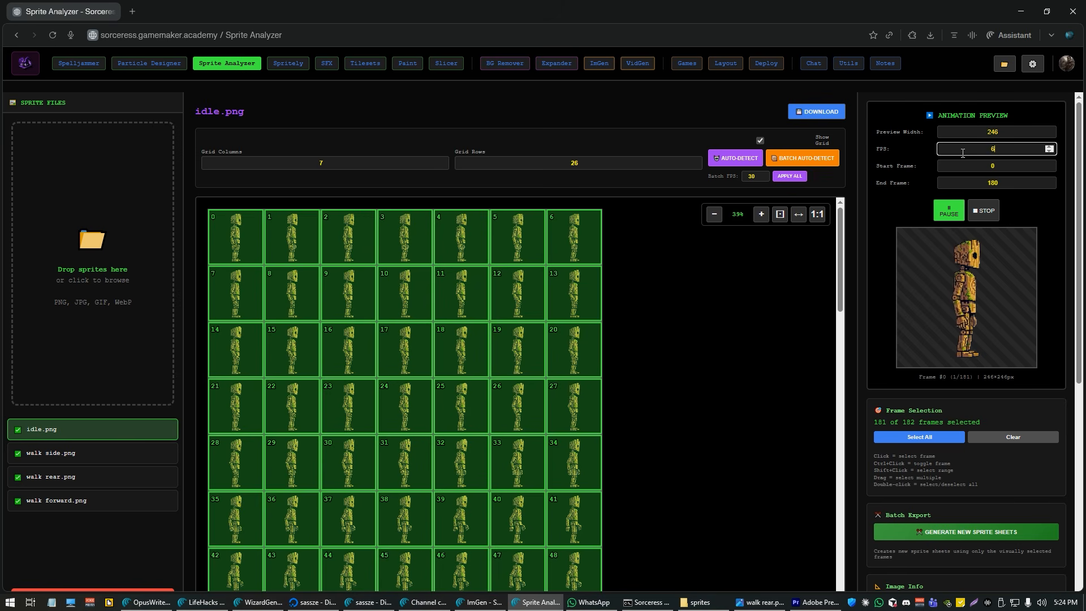
type("0")
key("BackSpace")
key("BackSpace")
type("15")
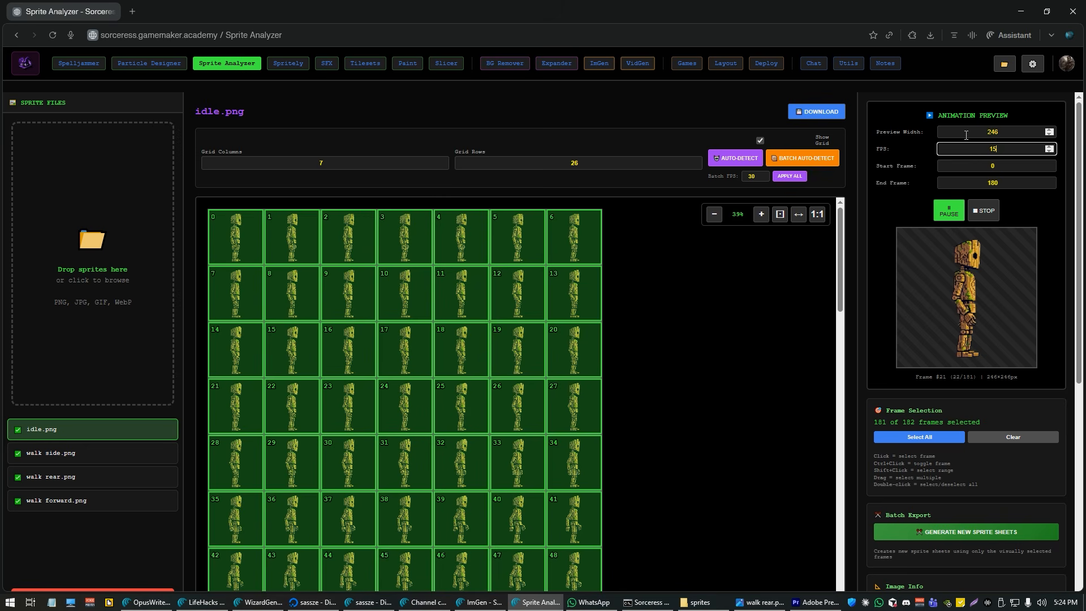
key("BackSpace")
key("BackSpace")
type("30")
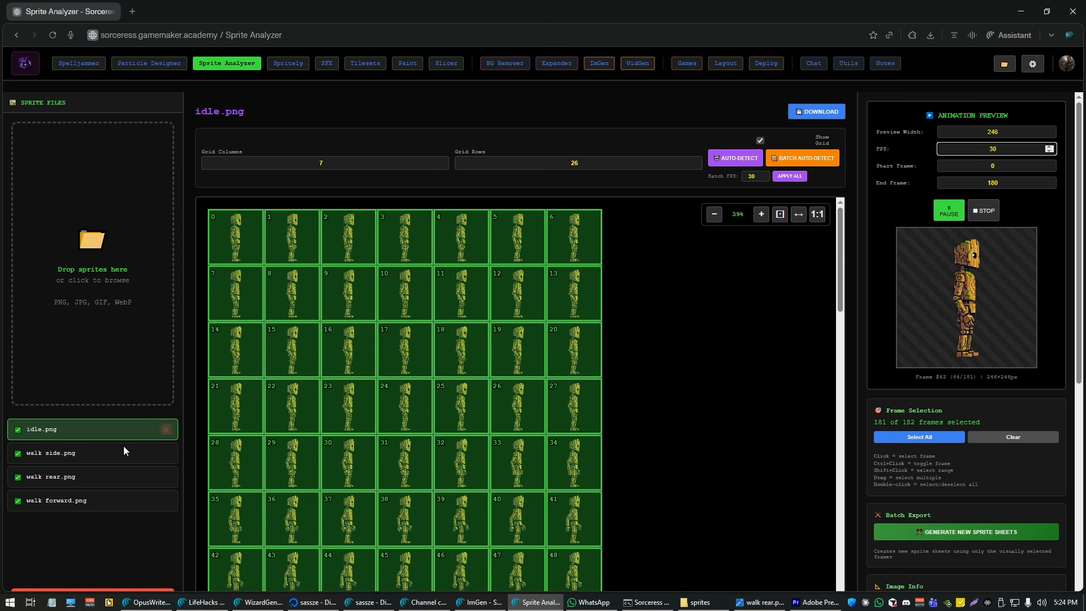
Switch between walk side.png and idle.png, and play the animation preview of walk side.png
left_click(88, 458)
left_click(88, 462)
left_click(92, 437)
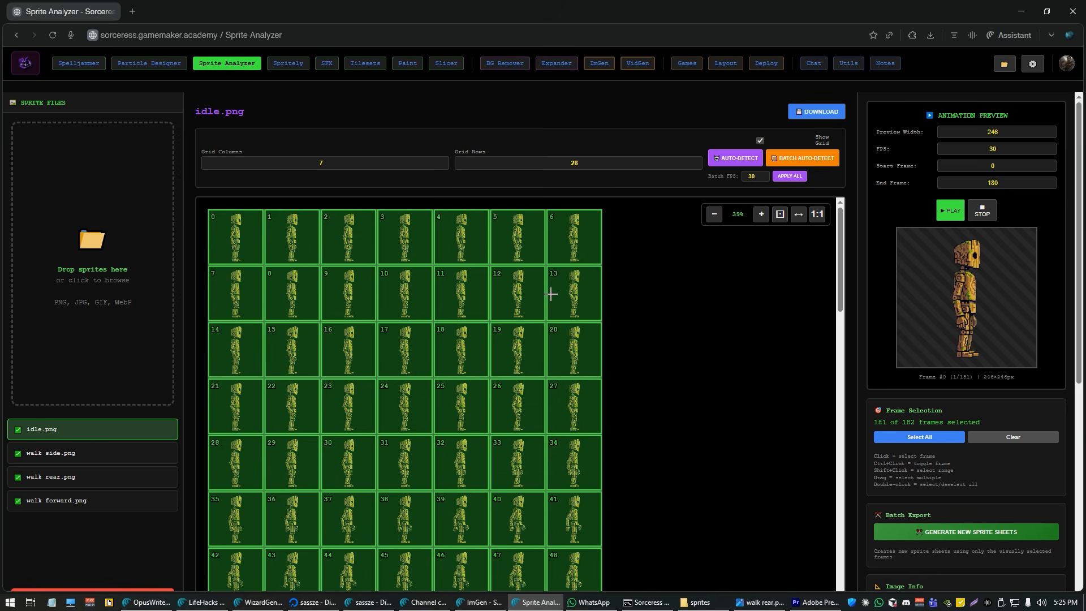
left_click(111, 449)
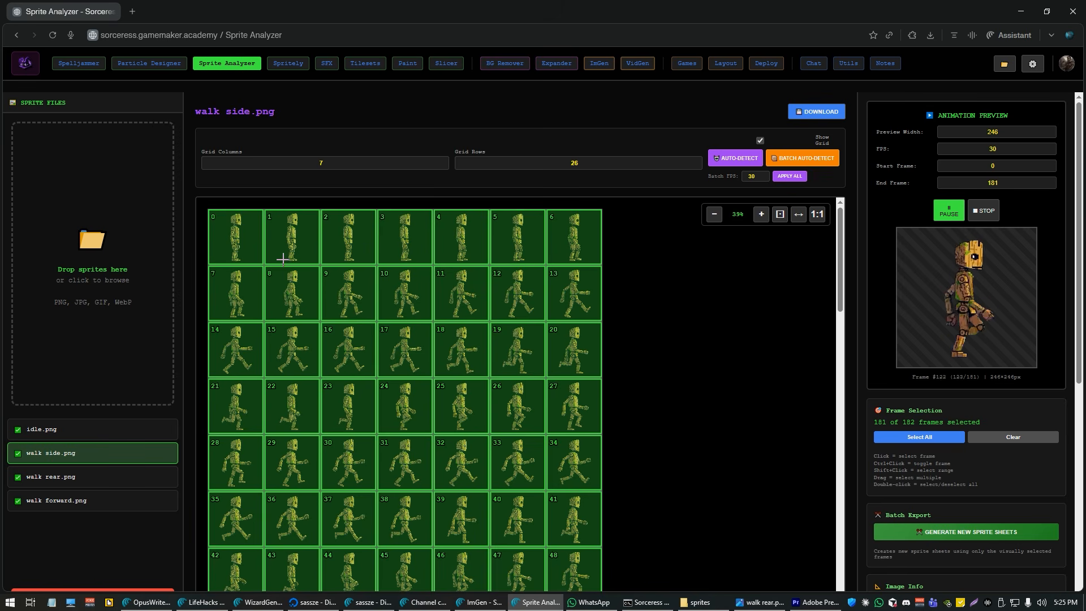
Select frames 8 to 33 of walk side.png as the frames of the walk cycle
left_click_drag(232, 244, 346, 291)
left_click(306, 264)
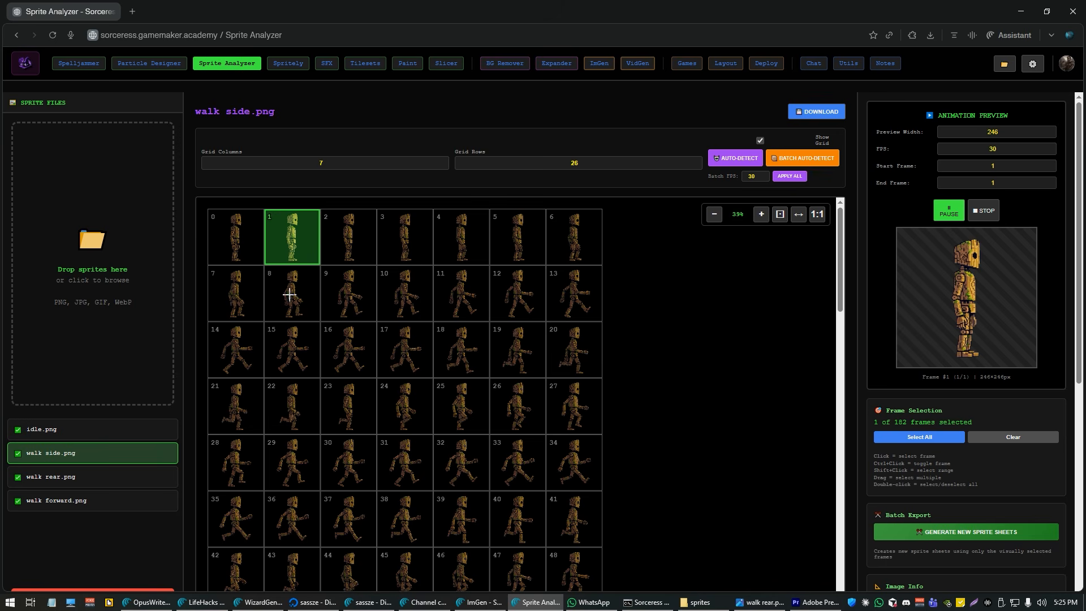
left_click_drag(288, 295, 589, 352)
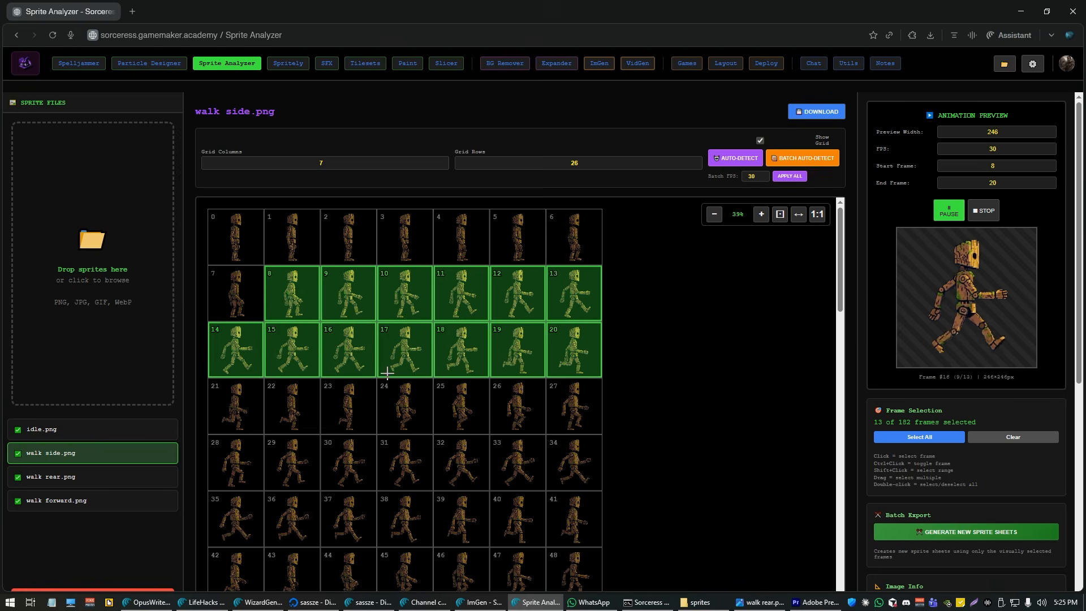
left_click(284, 320)
left_click_drag(284, 320, 523, 480)
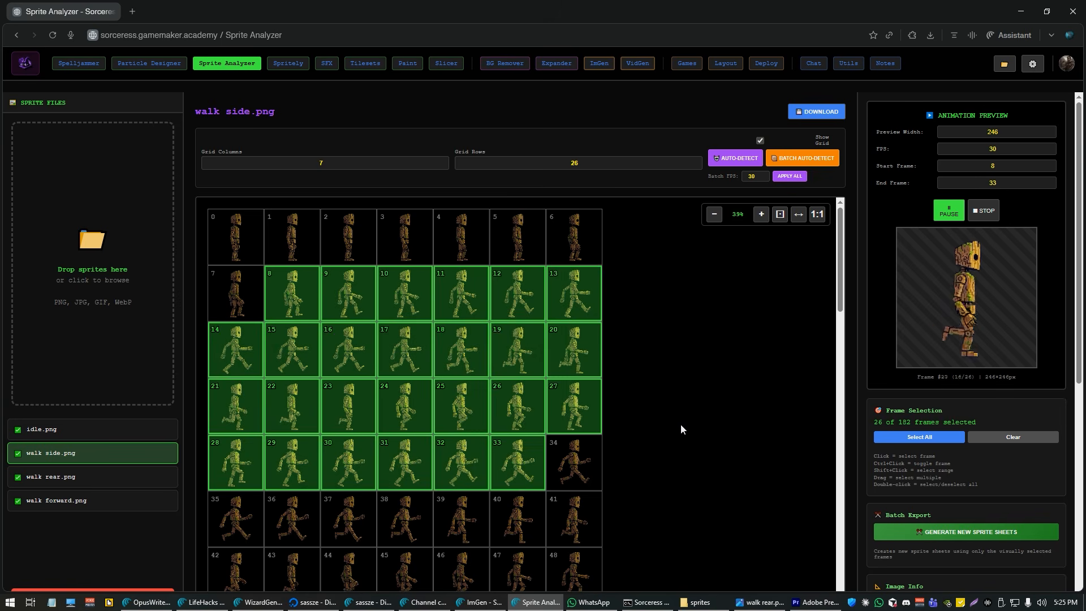
Extend the walk side.png selection to frame 46 and drop frame 8, leaving frames 9 to 46 as the walk cycle
scroll(566, 498, "down", 1)
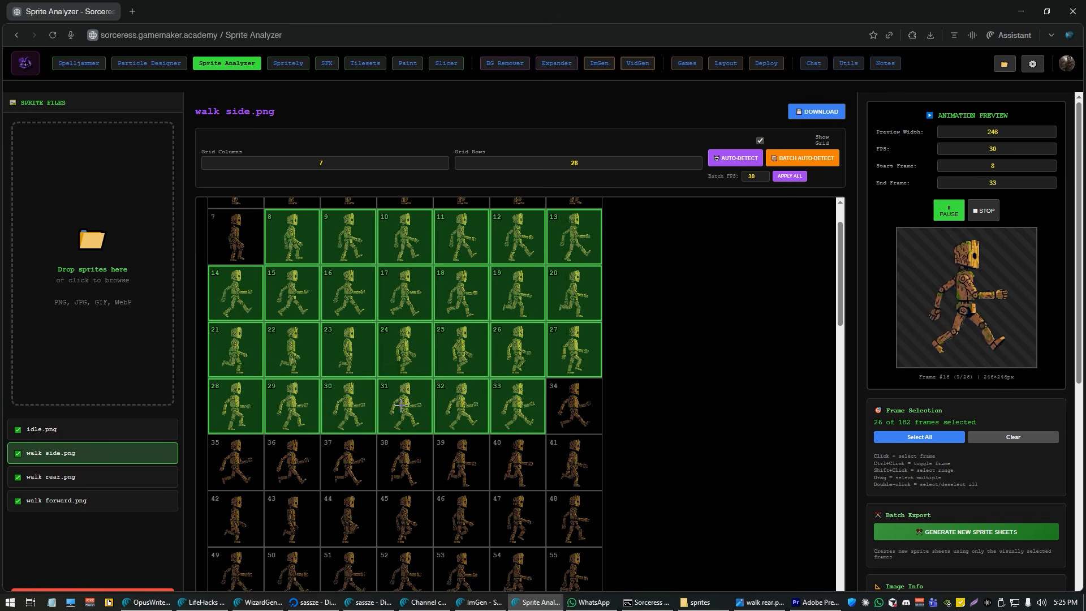
left_click(512, 521, "shift")
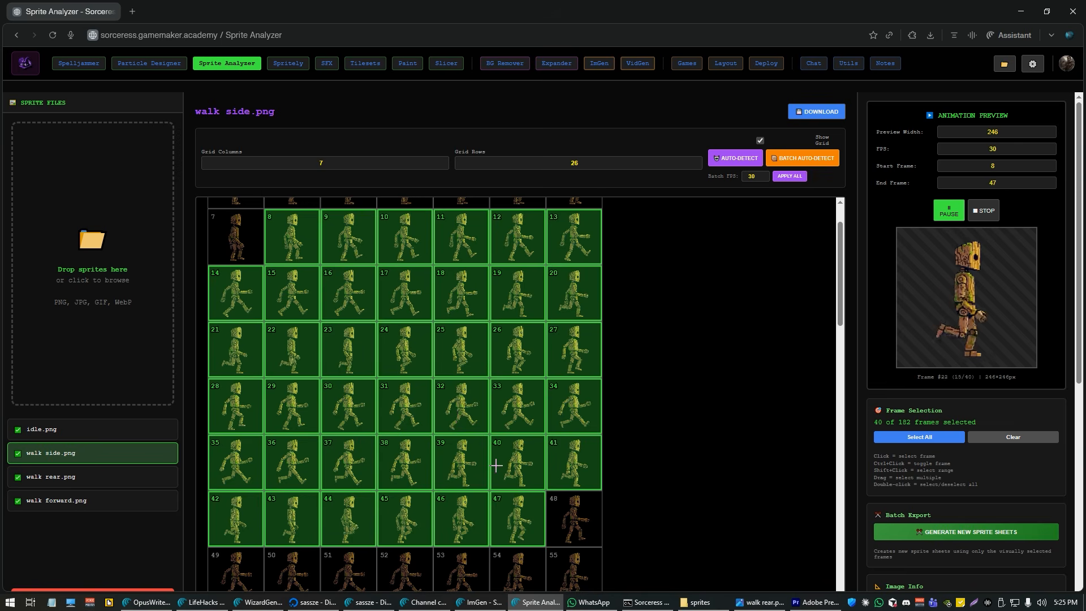
scroll(495, 480, "down", 1)
left_click(477, 460, "ctrl")
left_click(497, 460, "ctrl")
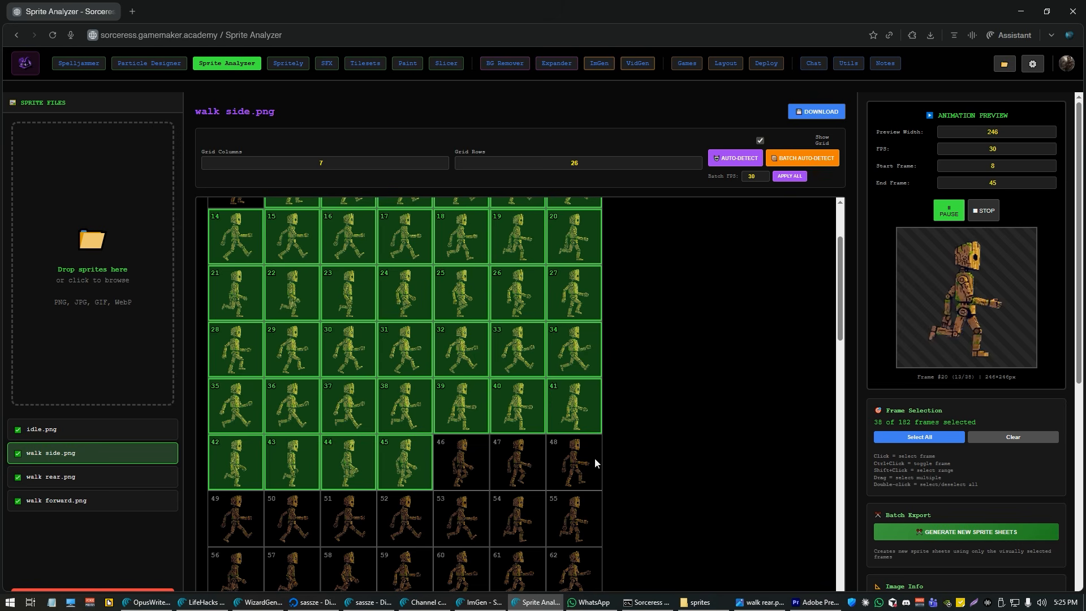
left_click(442, 480, "ctrl")
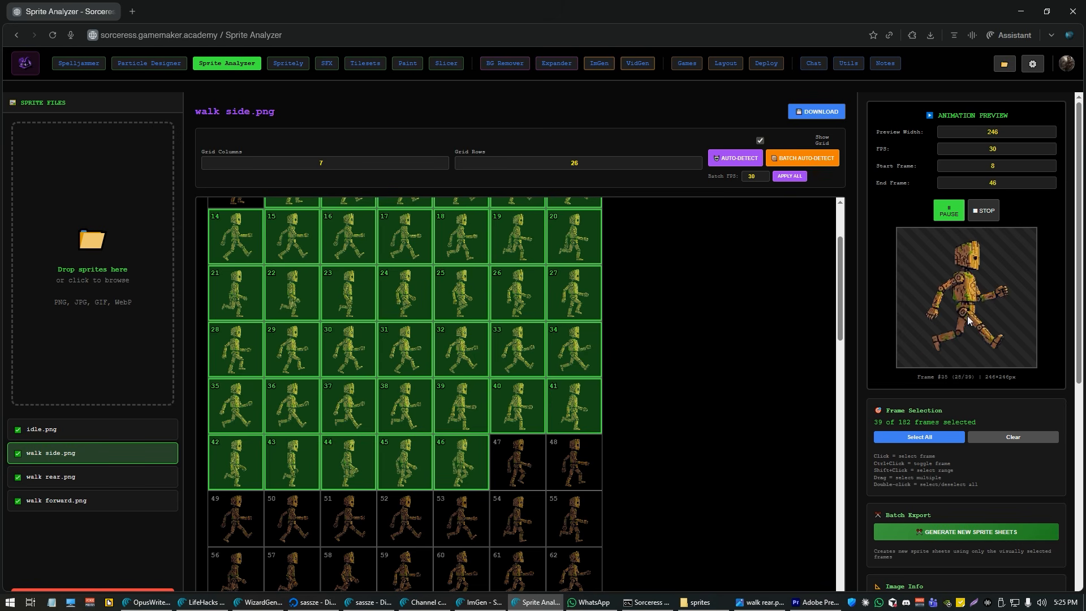
scroll(432, 309, "up", 2)
left_click(308, 289, "ctrl")
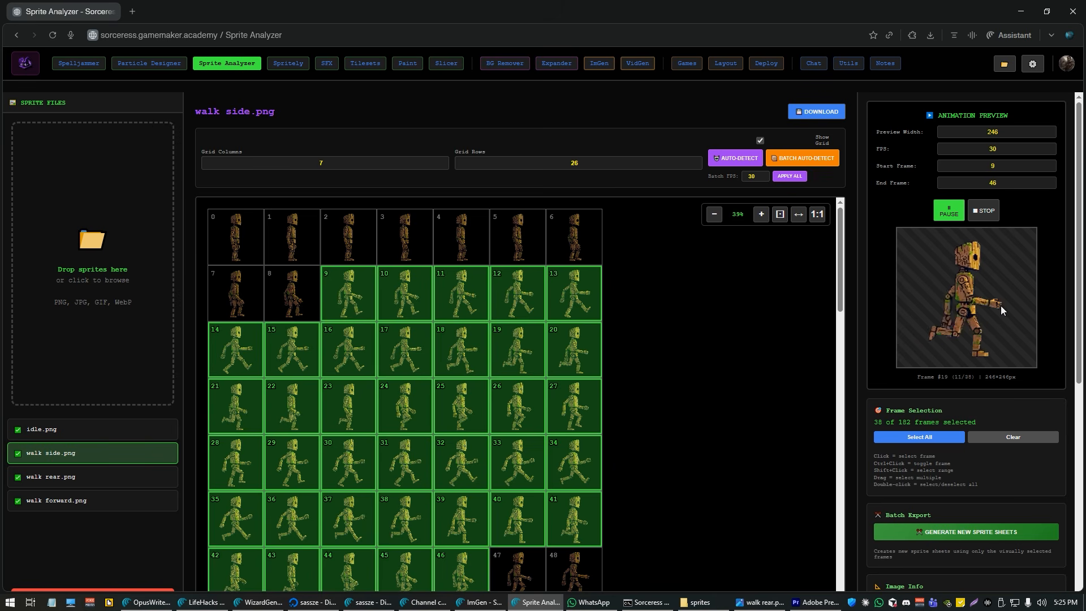
scroll(337, 323, "down", 1)
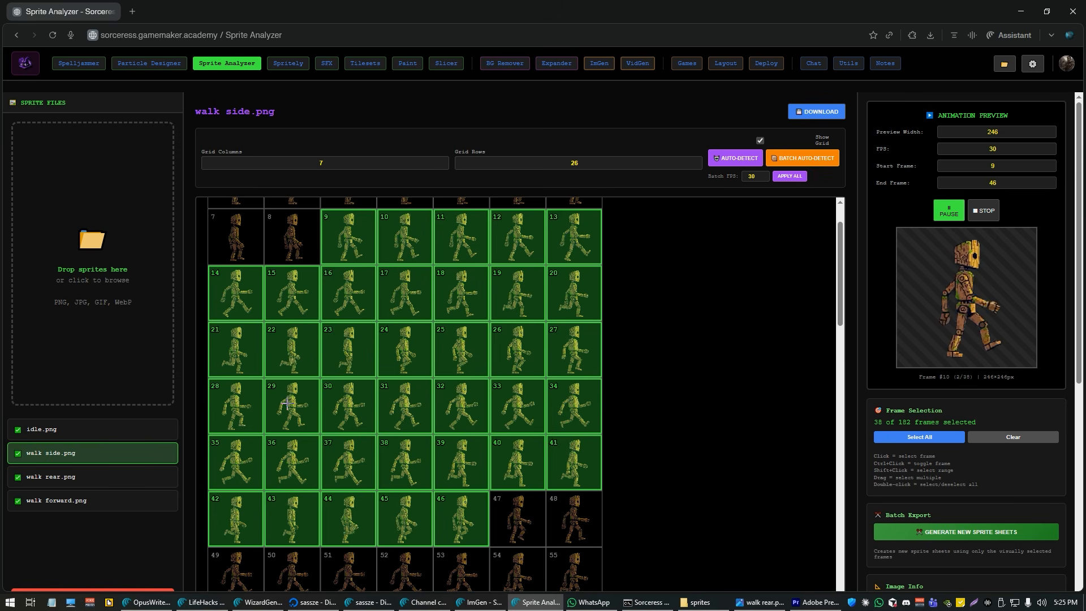
Switch to walk rear.png and play its animation preview
left_click(95, 481)
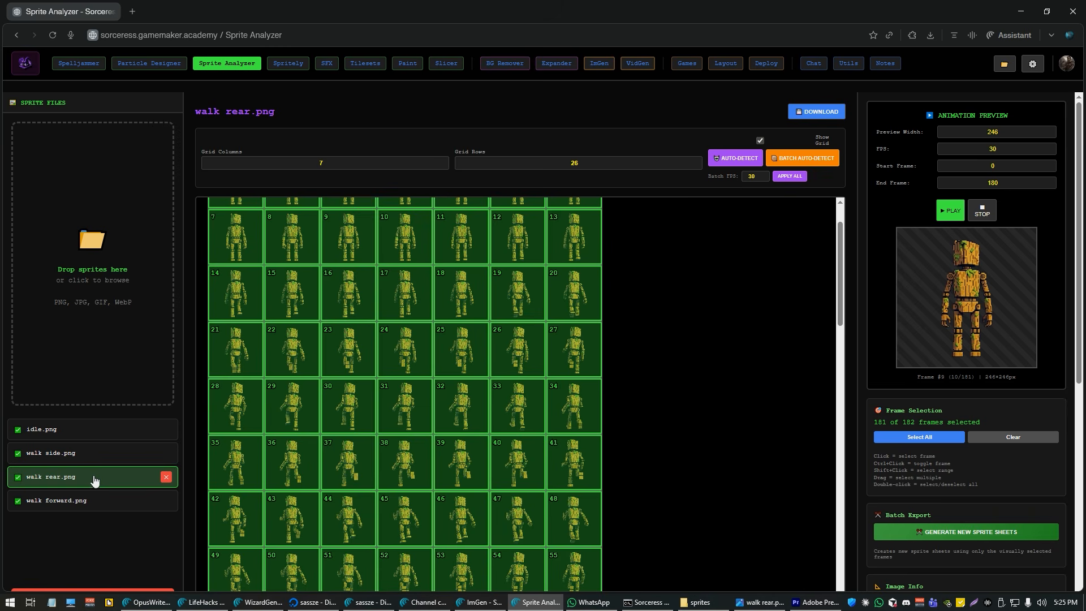
left_click(948, 211)
scroll(297, 329, "up", 1)
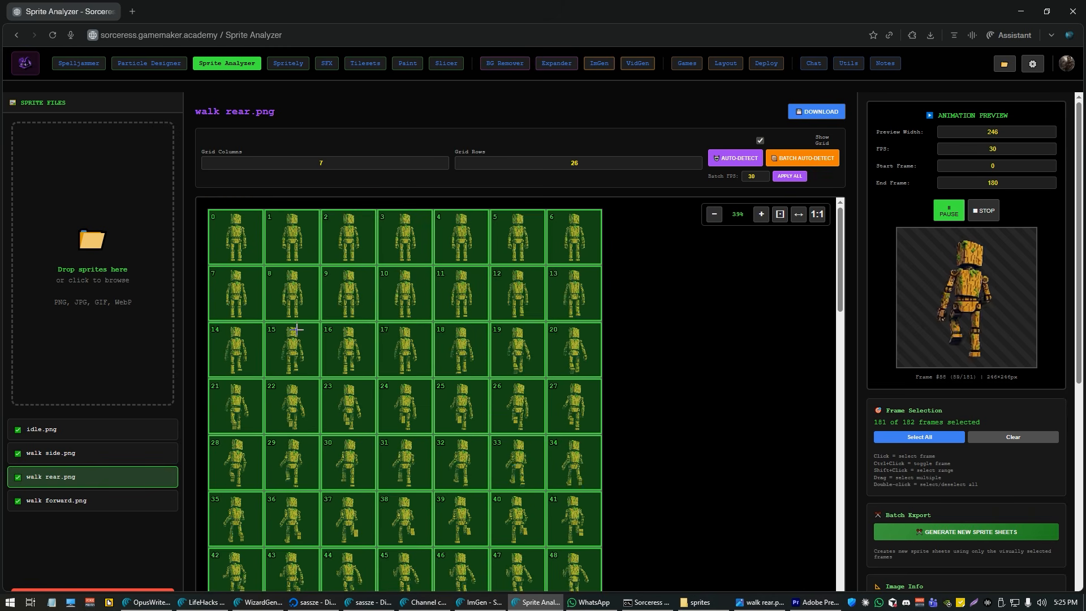
Try frames 1 to 25 of walk rear.png as the loop, and try ranges from frame 8 to frames 53, 60 and 62
left_click(289, 253)
left_click(470, 411, "shift")
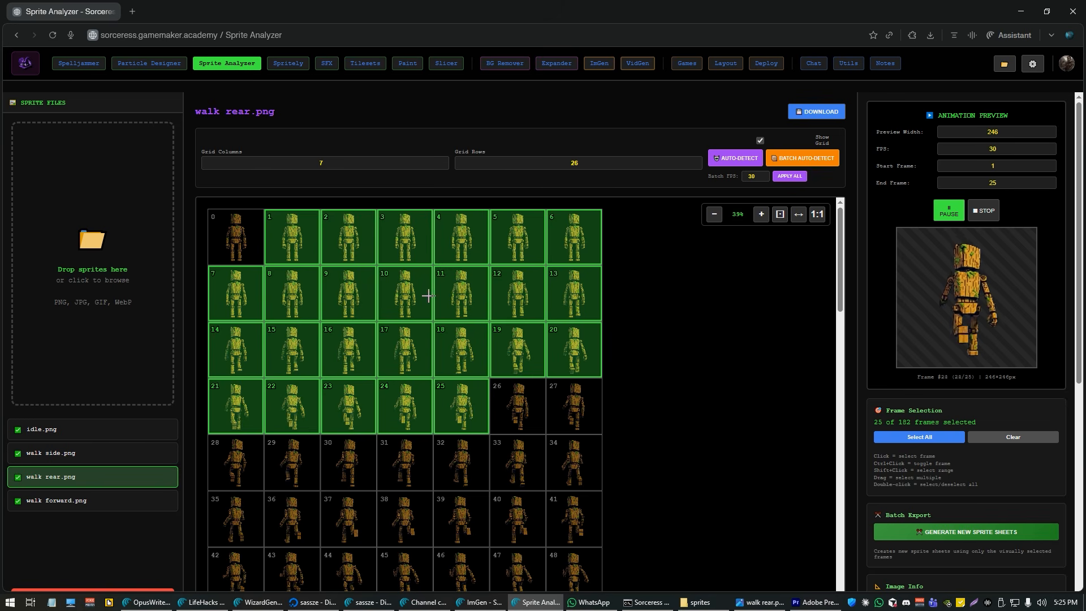
left_click(280, 292)
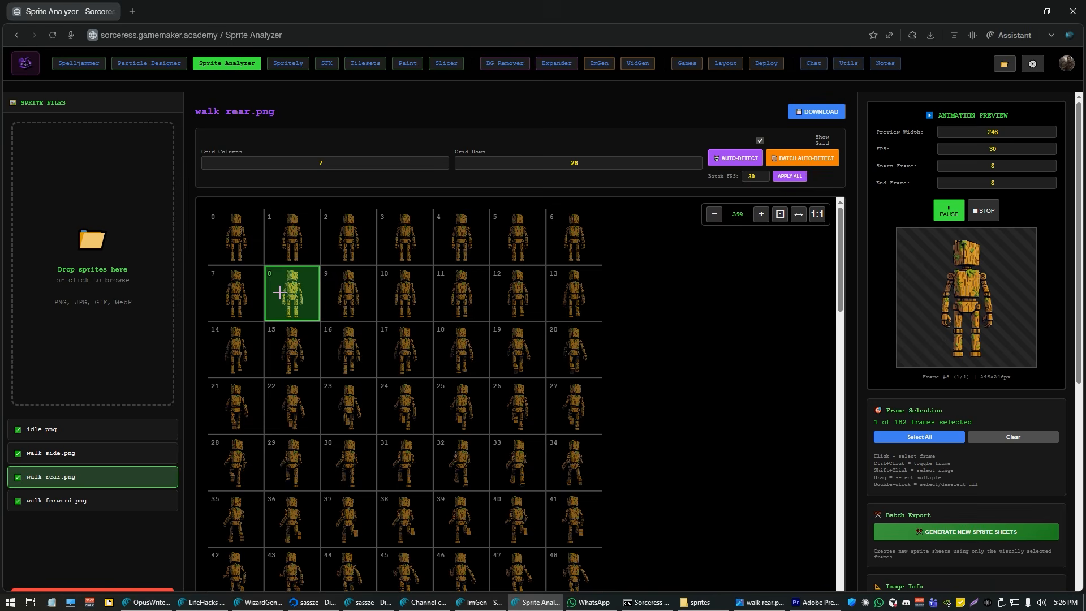
scroll(394, 407, "down", 4)
left_click(462, 417, "shift")
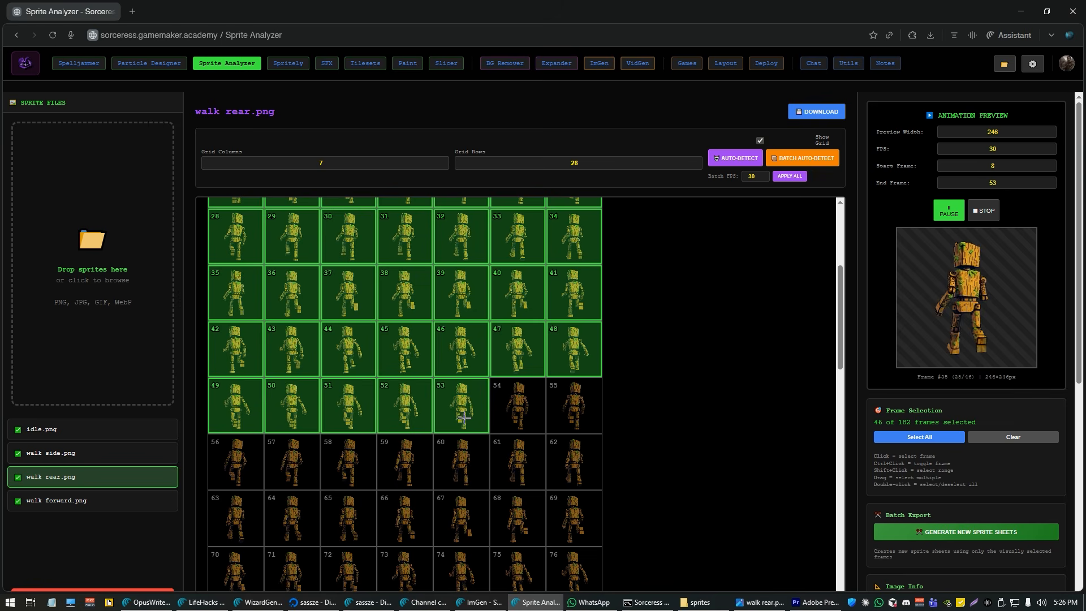
left_click(470, 473, "shift")
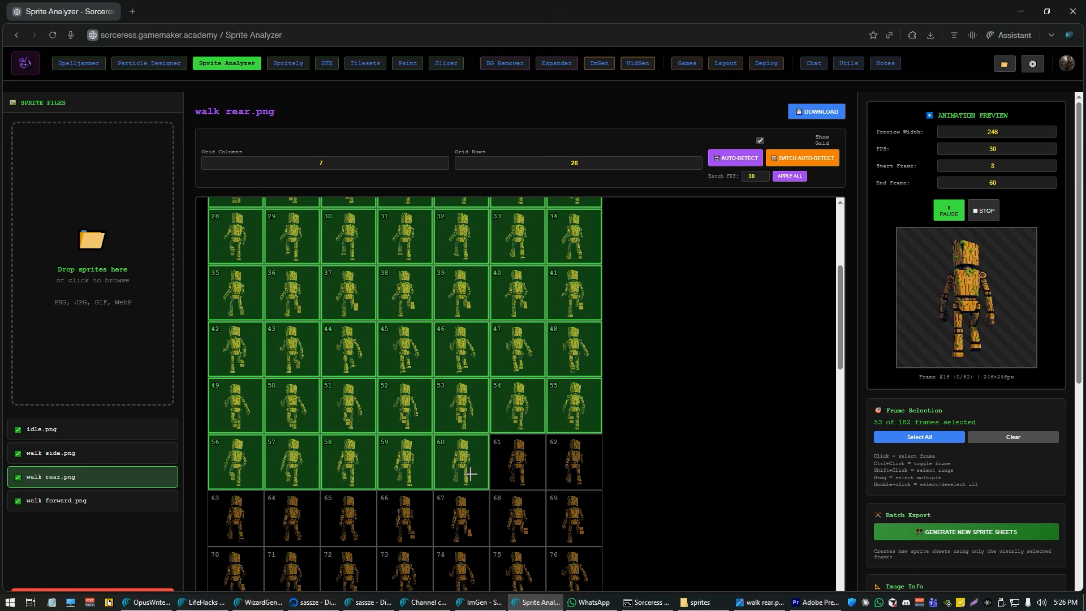
left_click(570, 474, "shift")
scroll(571, 470, "down", 1)
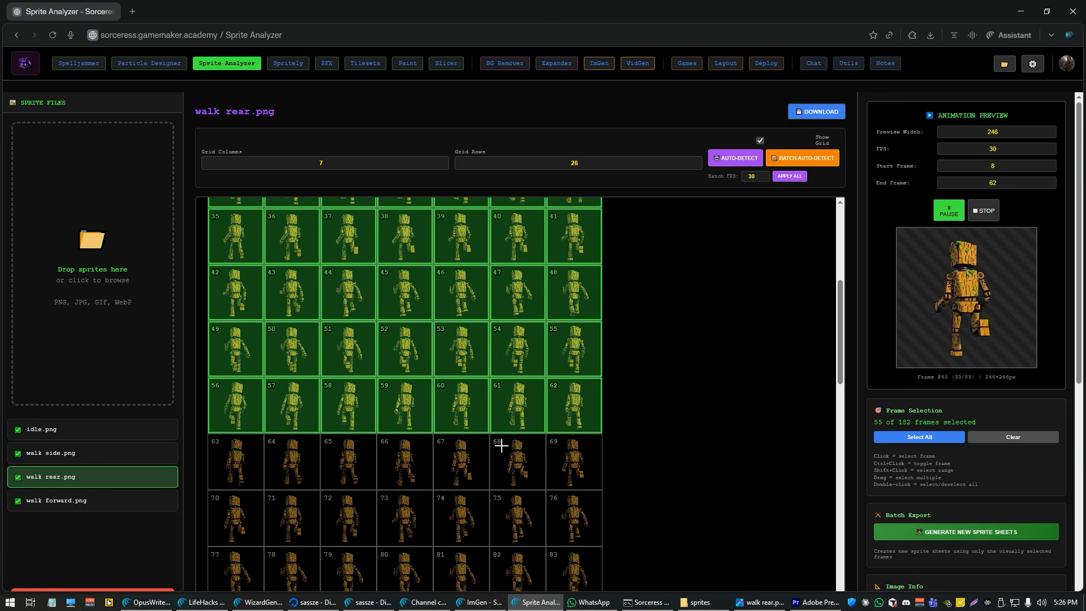
Select frames 23 to 61 of walk rear.png and trim the end of the range back to frame 58
scroll(497, 444, "up", 4)
left_click(356, 354)
scroll(367, 351, "down", 4)
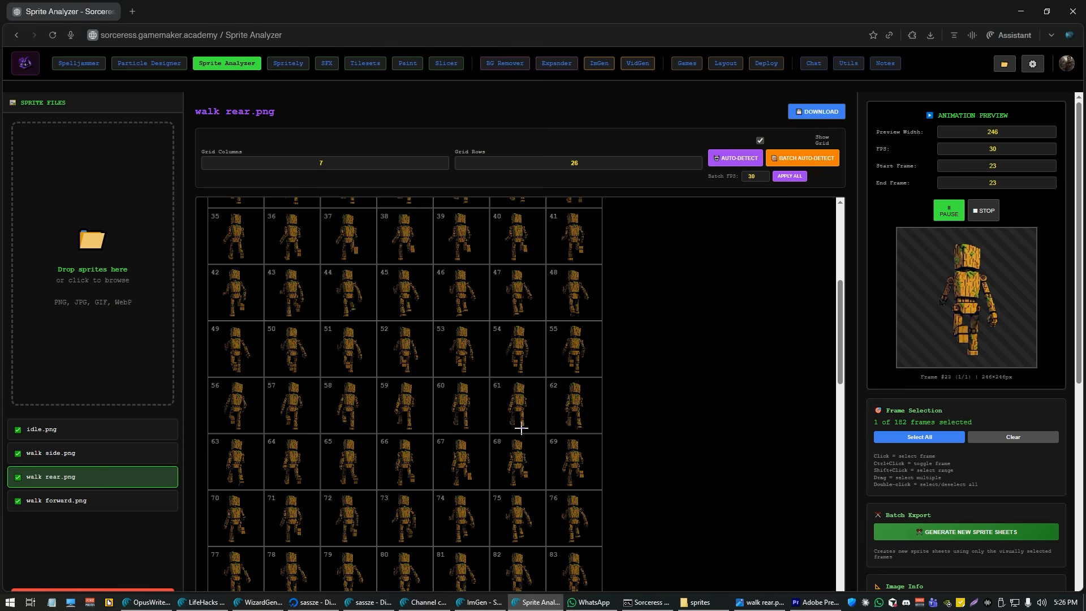
left_click(519, 421, "shift")
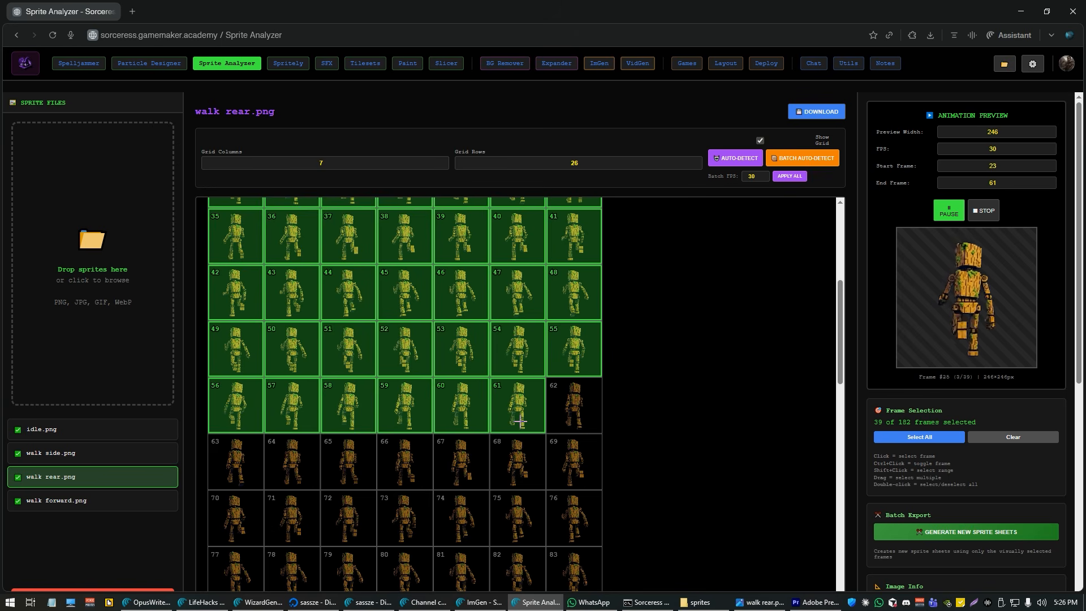
left_click(517, 418, "ctrl")
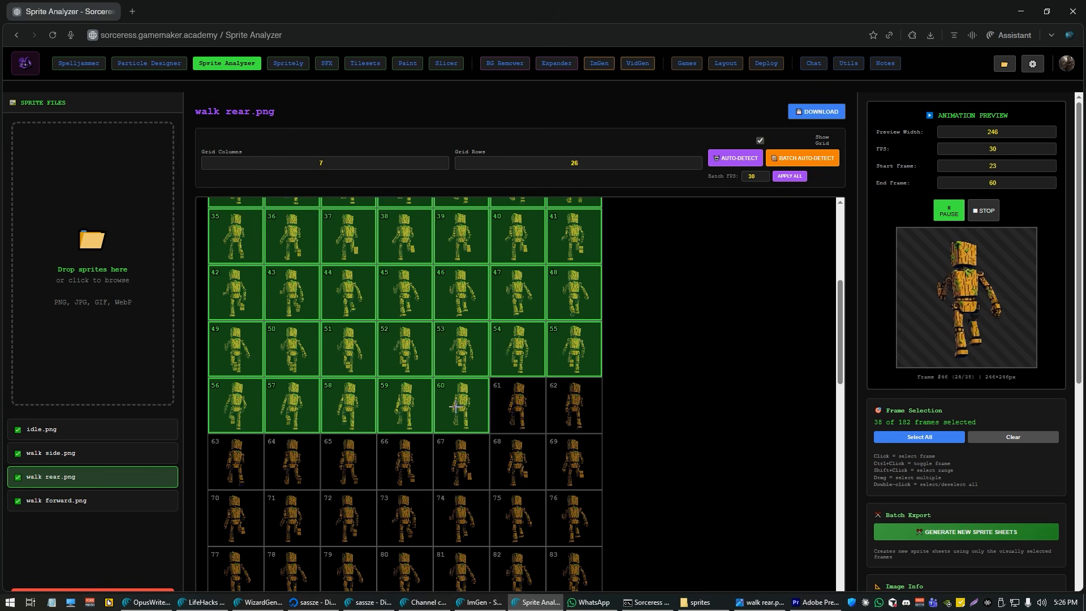
left_click(459, 403, "ctrl")
left_click(398, 398, "ctrl")
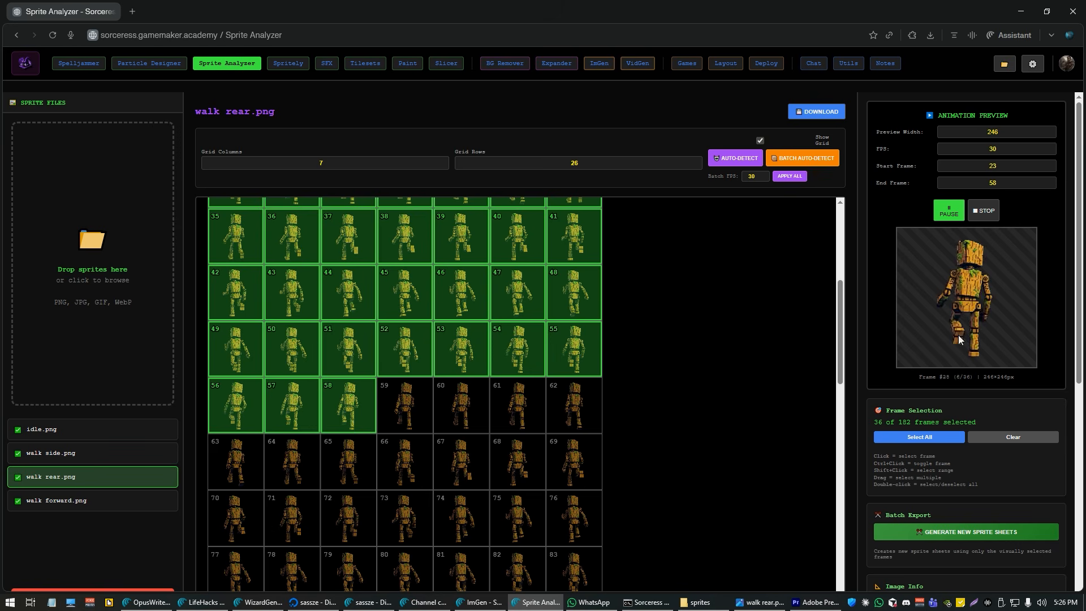
Try frame 59 as the end of the walk rear.png loop, and set the range to frames 23 to 57
left_click(410, 410, "shift")
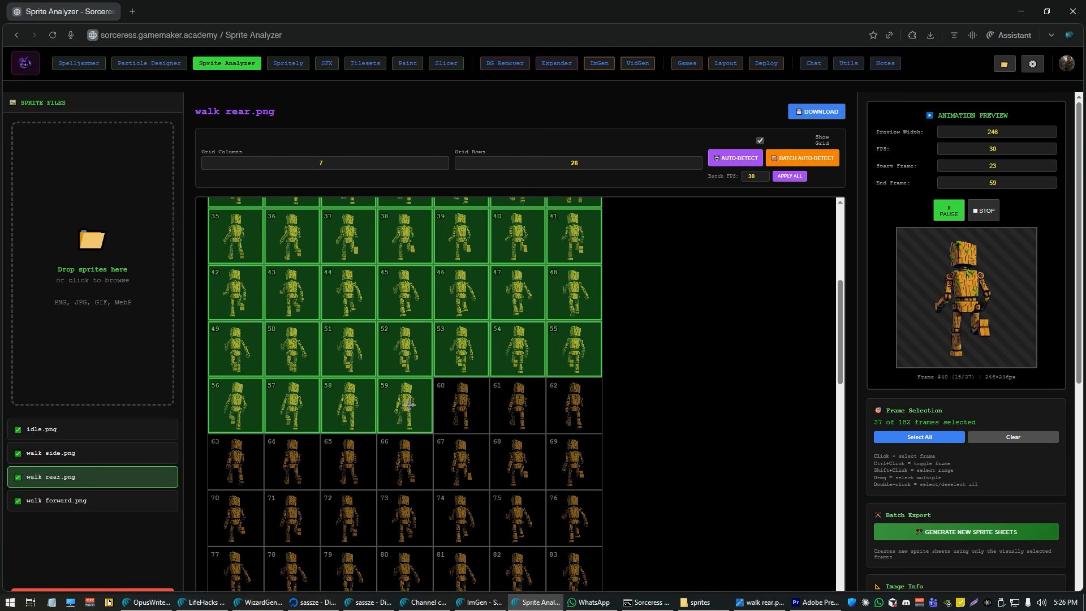
left_click(348, 404, "ctrl")
left_click(312, 407, "ctrl")
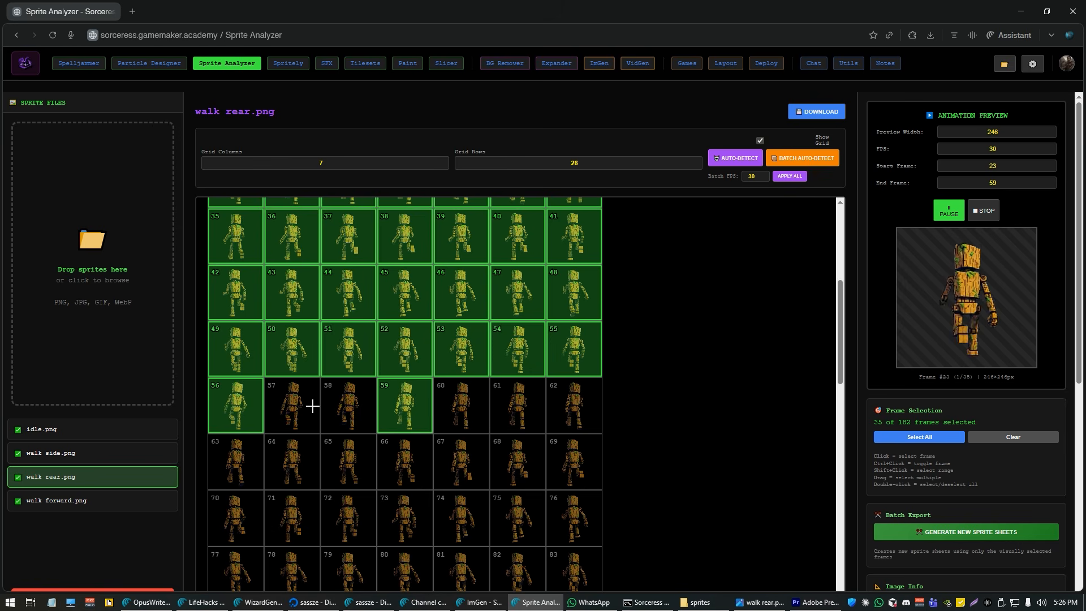
left_click(391, 415, "ctrl")
left_click(290, 405, "ctrl")
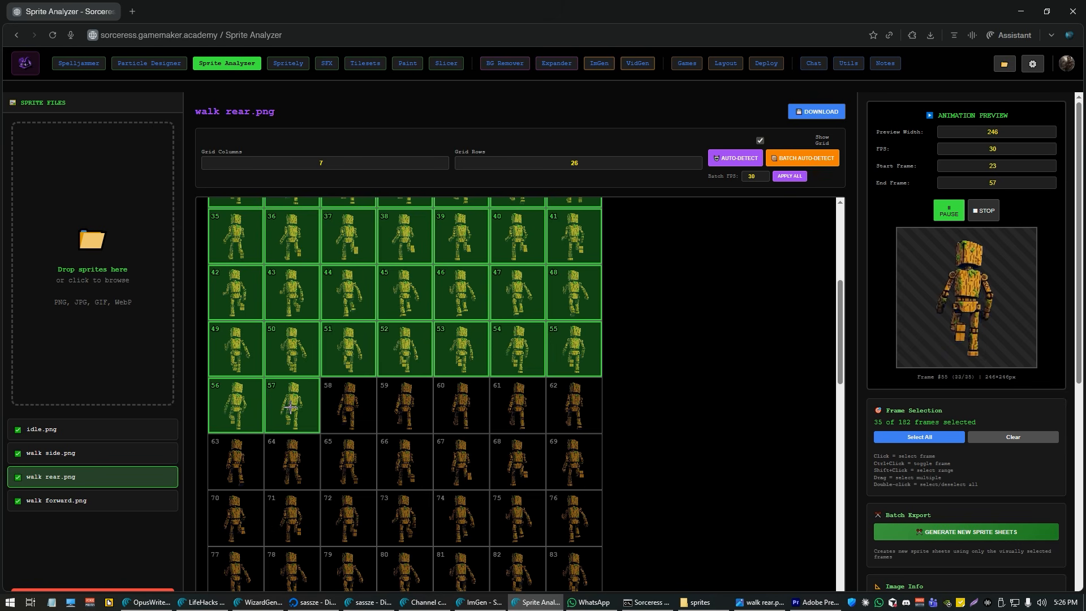
Remove frames 57 down to 53 one by one from the walk rear.png selection so the loop runs from 23 to 52
left_click(299, 416, "ctrl")
left_click(228, 413, "ctrl")
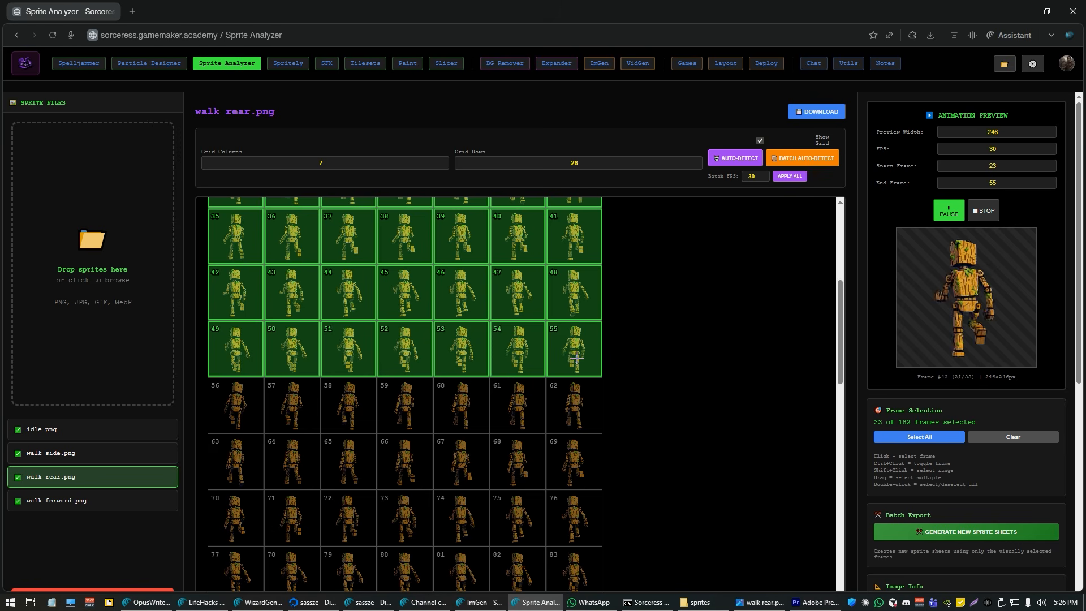
left_click(579, 358, "ctrl")
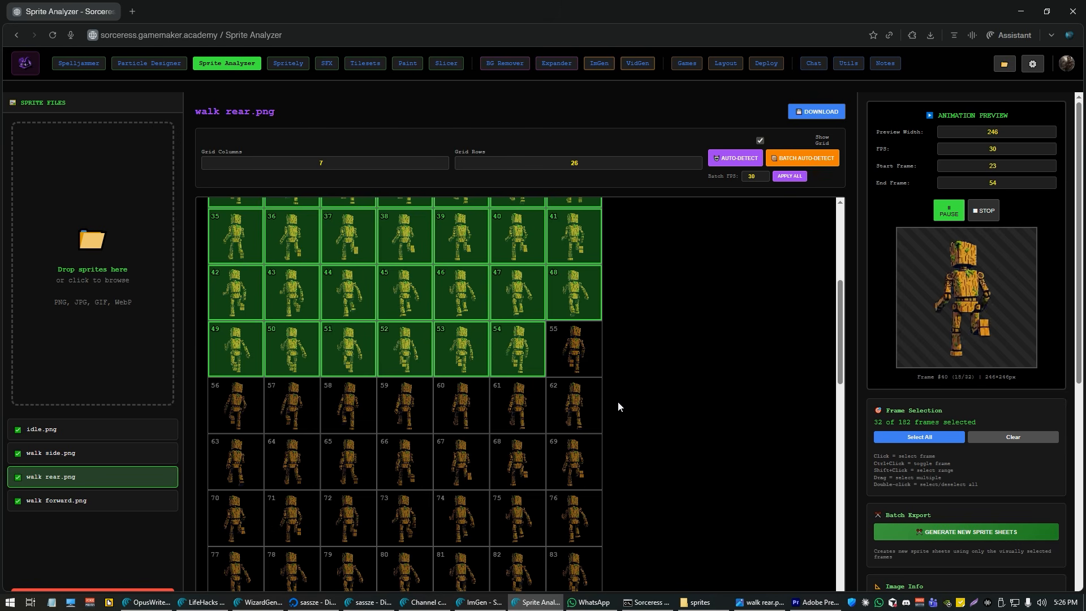
left_click(516, 342, "ctrl")
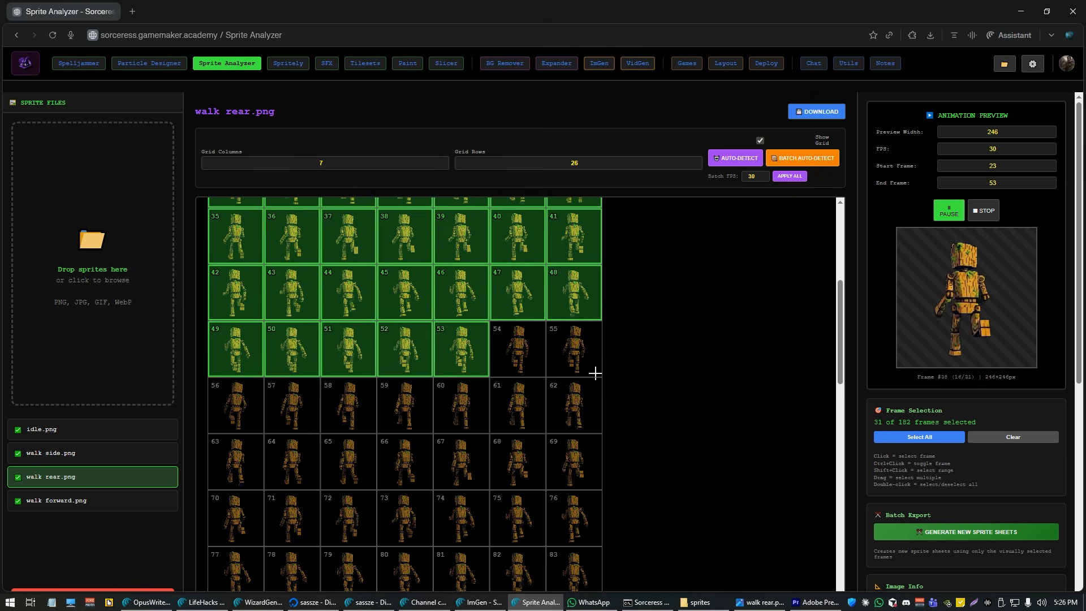
scroll(605, 379, "up", 1)
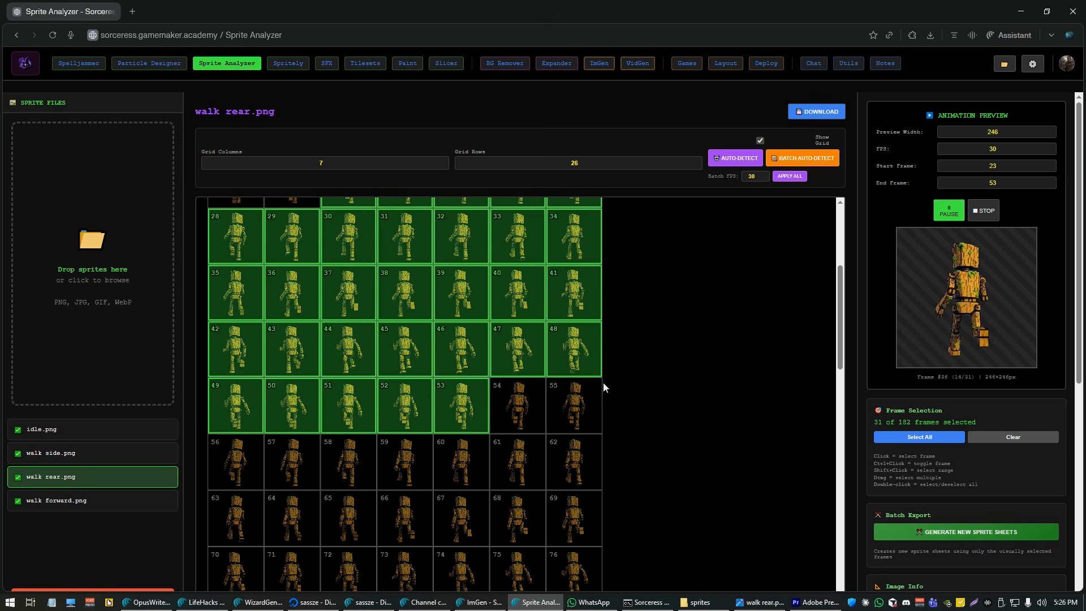
left_click(473, 408, "ctrl")
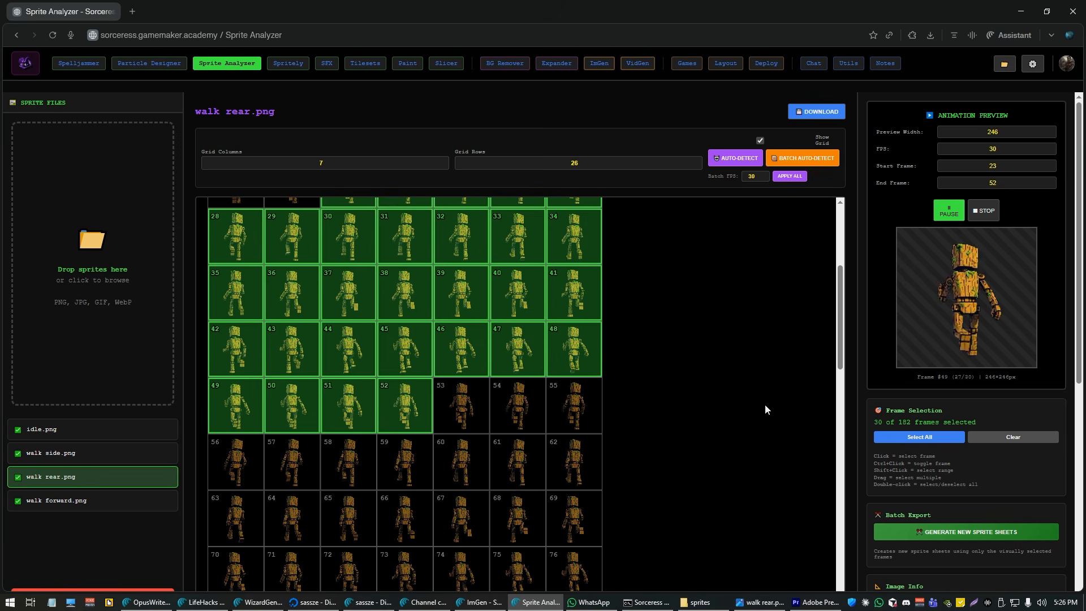
Switch to walk forward.png and select frames 22 to 52 as its walk cycle
left_click(115, 505)
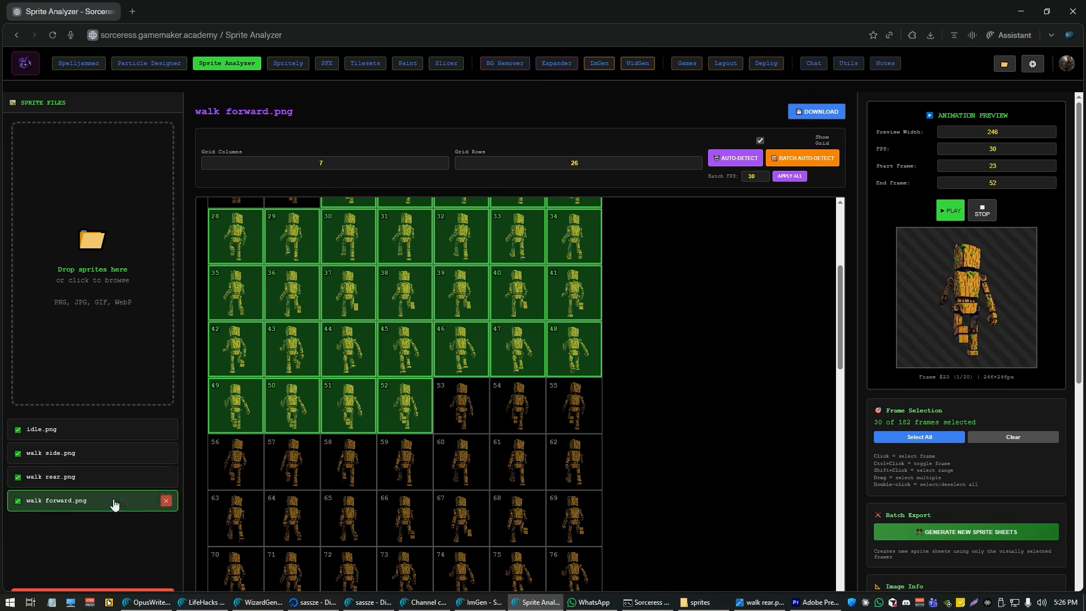
left_click(313, 300)
scroll(339, 309, "up", 2)
left_click(298, 287)
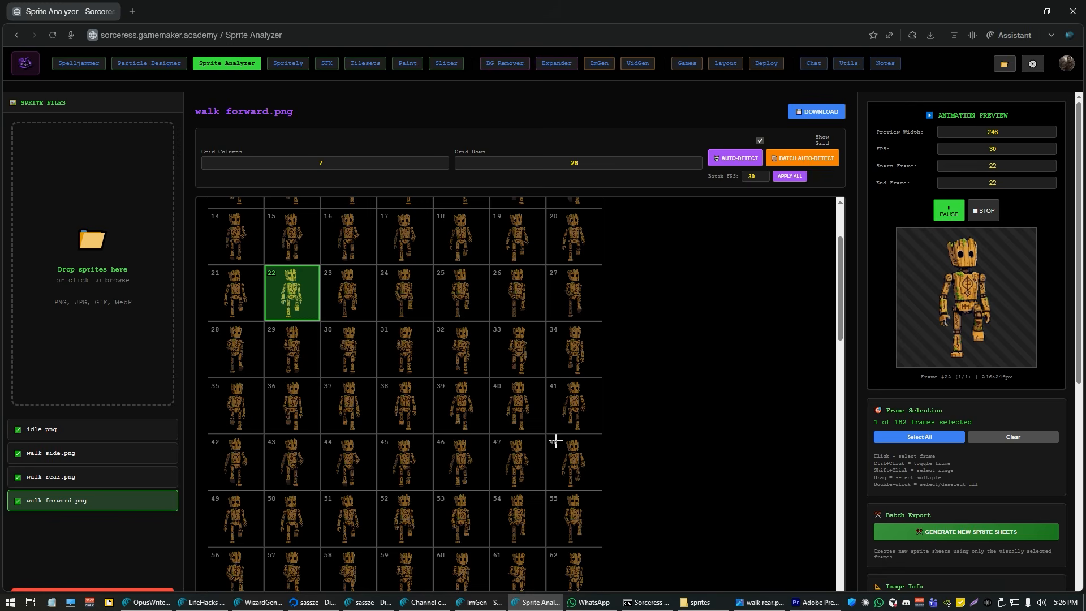
left_click(468, 510, "shift")
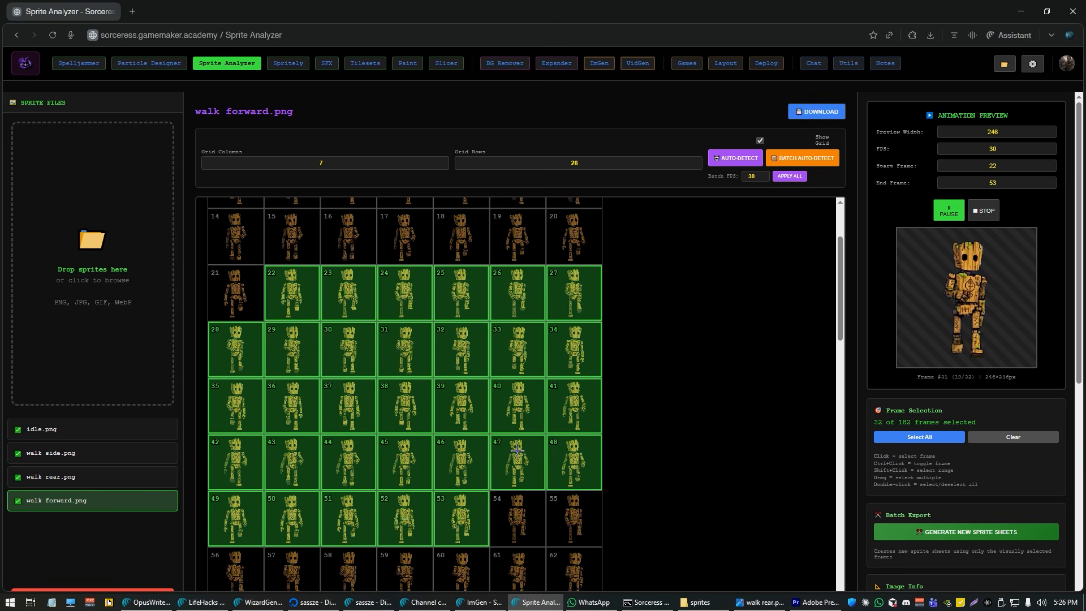
left_click(457, 524, "ctrl")
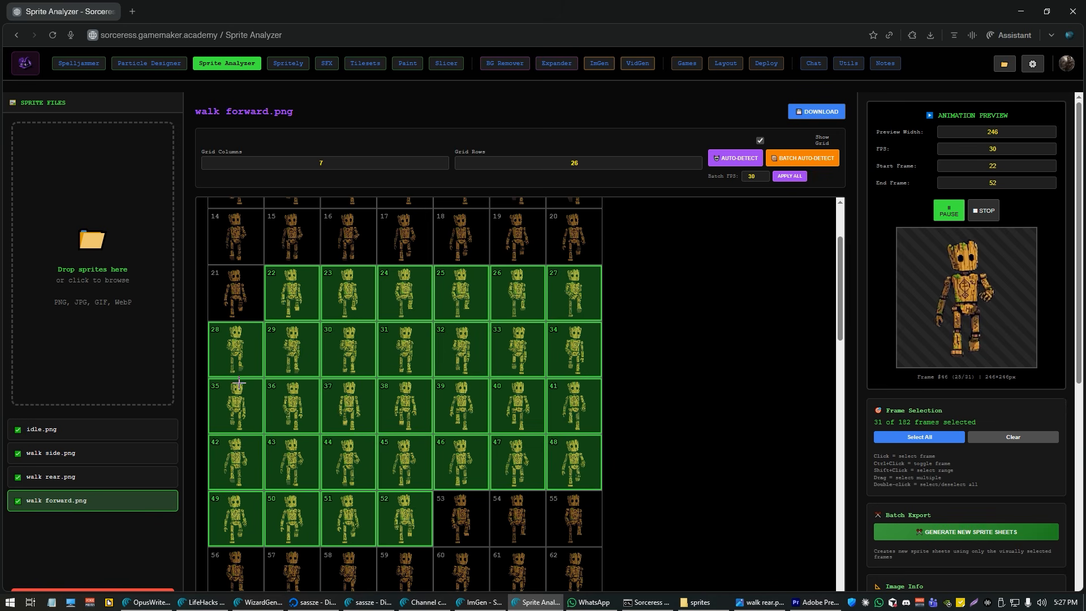
Switch to idle.png, select frames 0 to 53 and play the animation preview
left_click(101, 437)
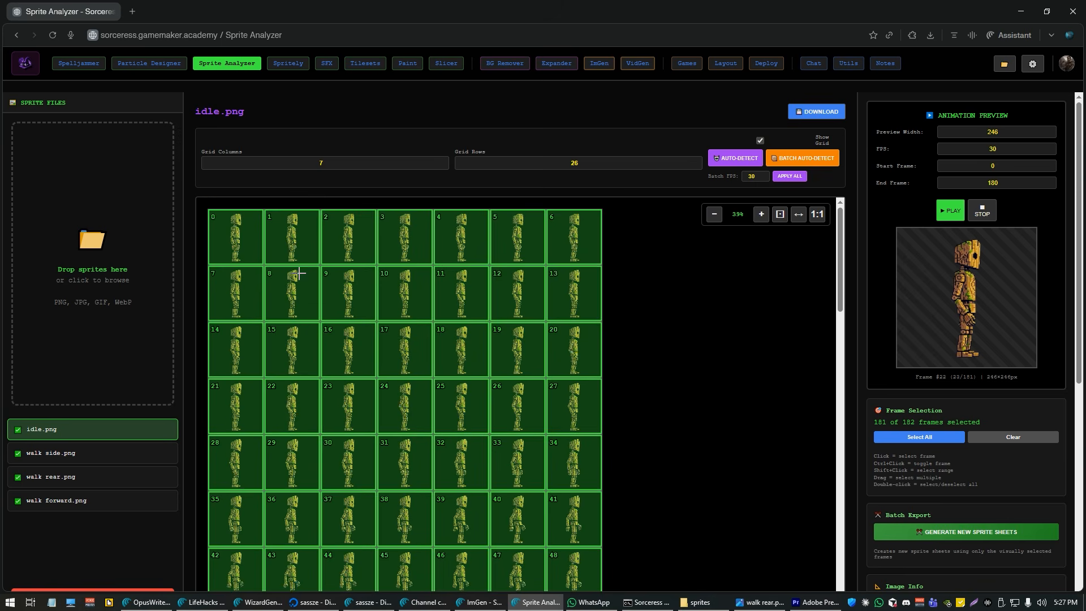
left_click(239, 238)
scroll(347, 339, "down", 4)
left_click(461, 417, "shift")
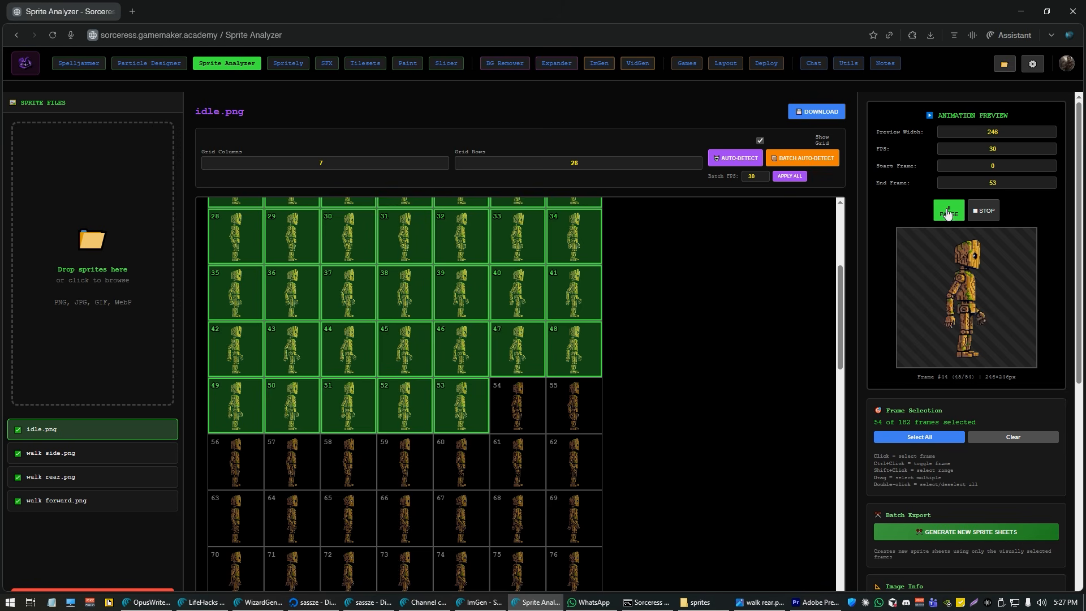
Try ending the idle.png loop at frames 51, 50 and 49, and extend the selection to frame 55
left_click(461, 407, "ctrl")
left_click(413, 407, "ctrl")
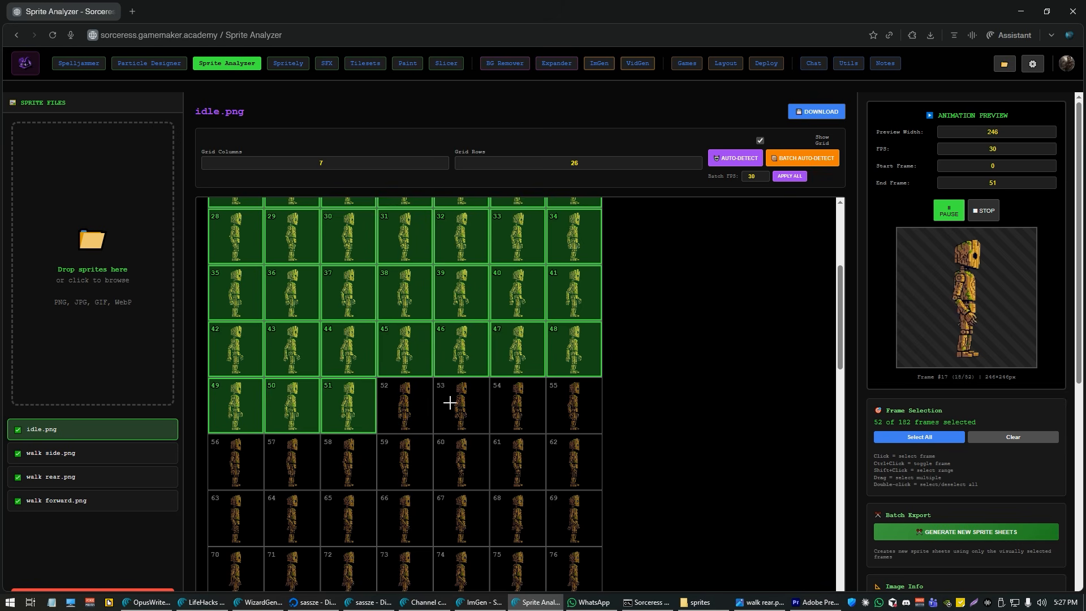
left_click(368, 411, "ctrl")
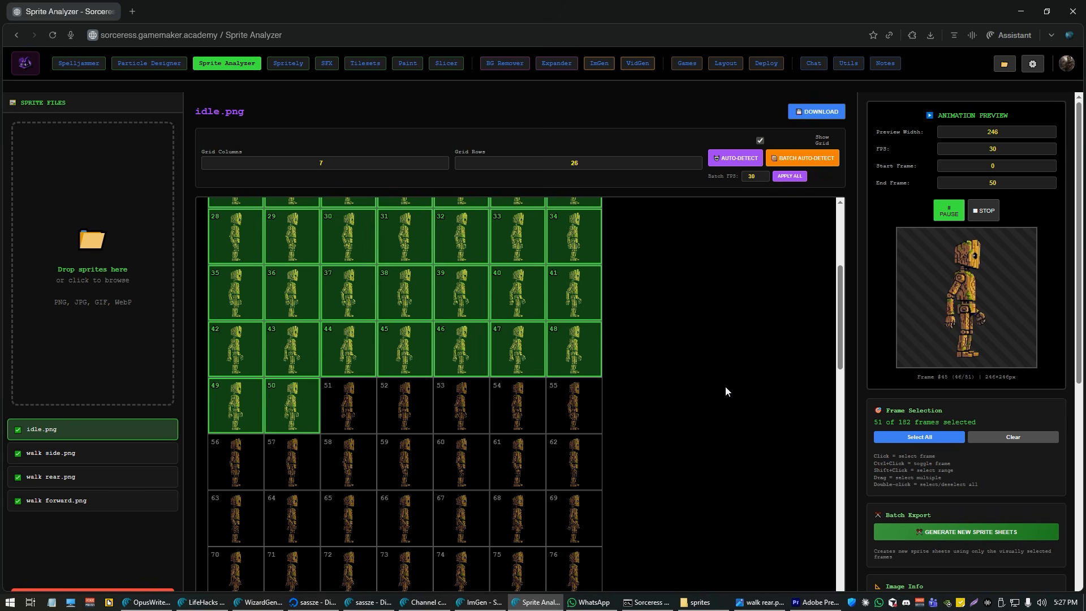
left_click(285, 417, "ctrl")
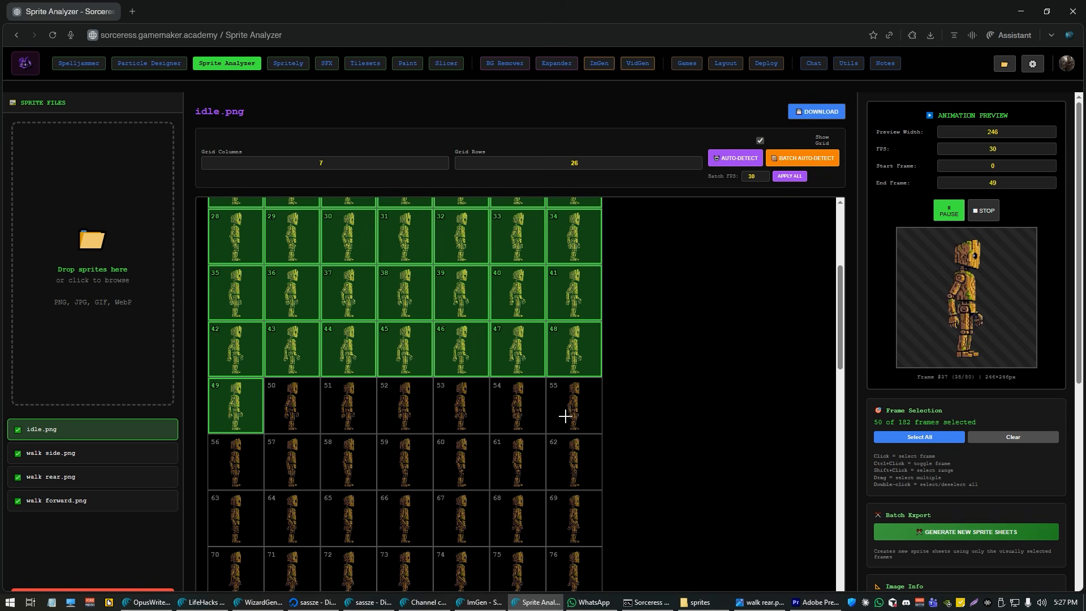
left_click(565, 417, "shift")
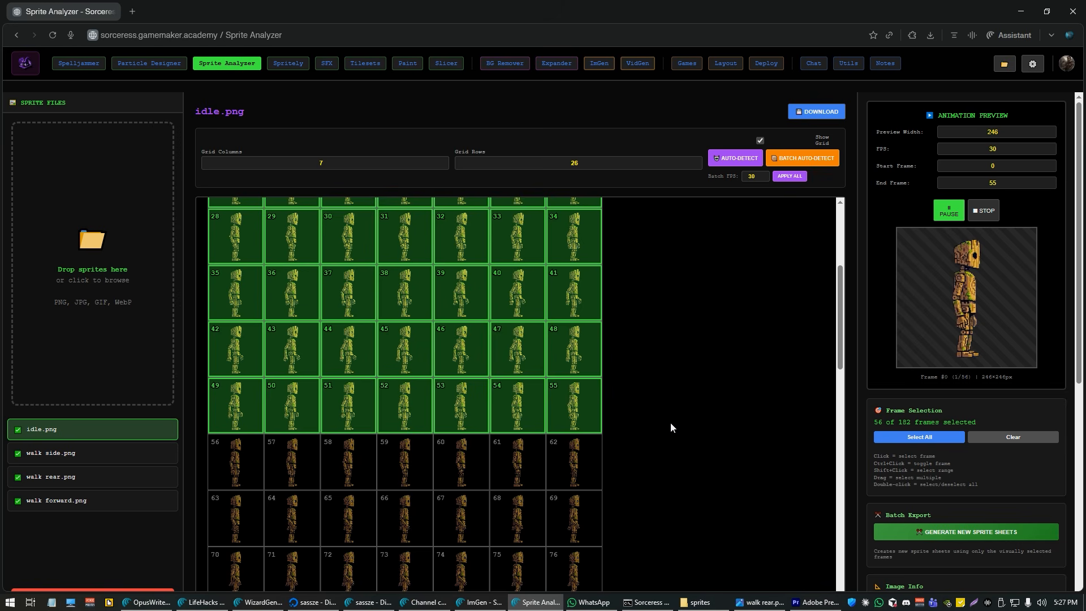
Try ending the idle.png loop at frames 54, 56 and 58, and settle on frame 57 as the last frame
left_click(578, 415, "ctrl")
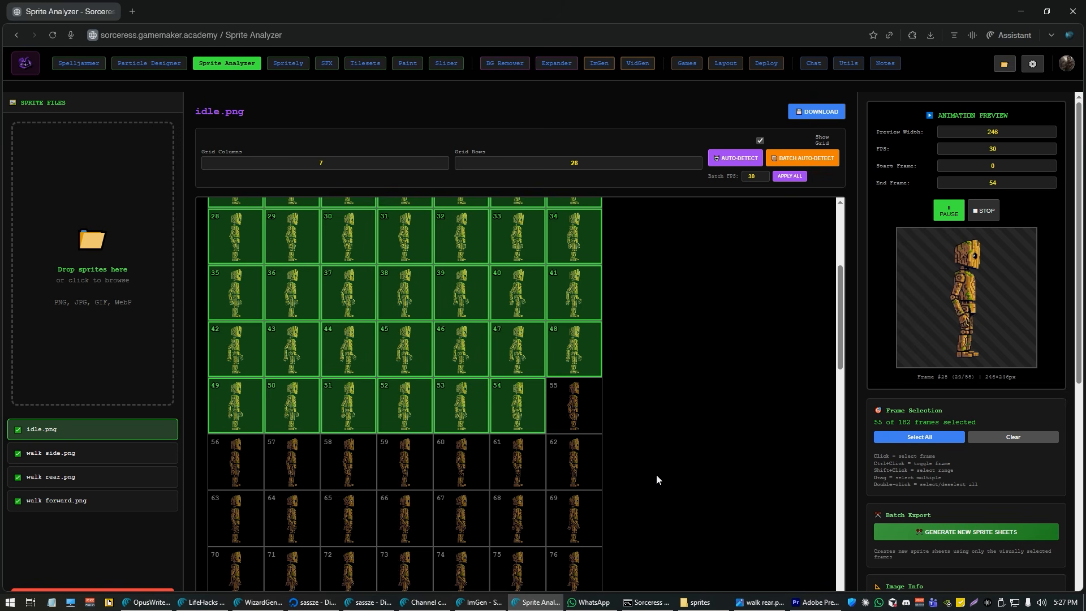
left_click(257, 460, "shift")
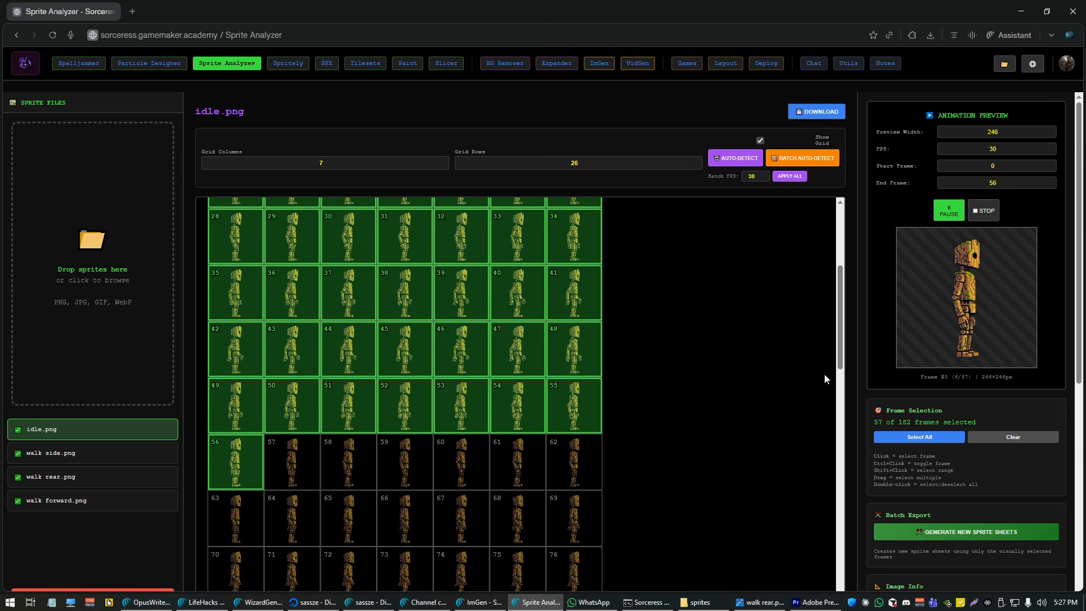
left_click(280, 466, "shift")
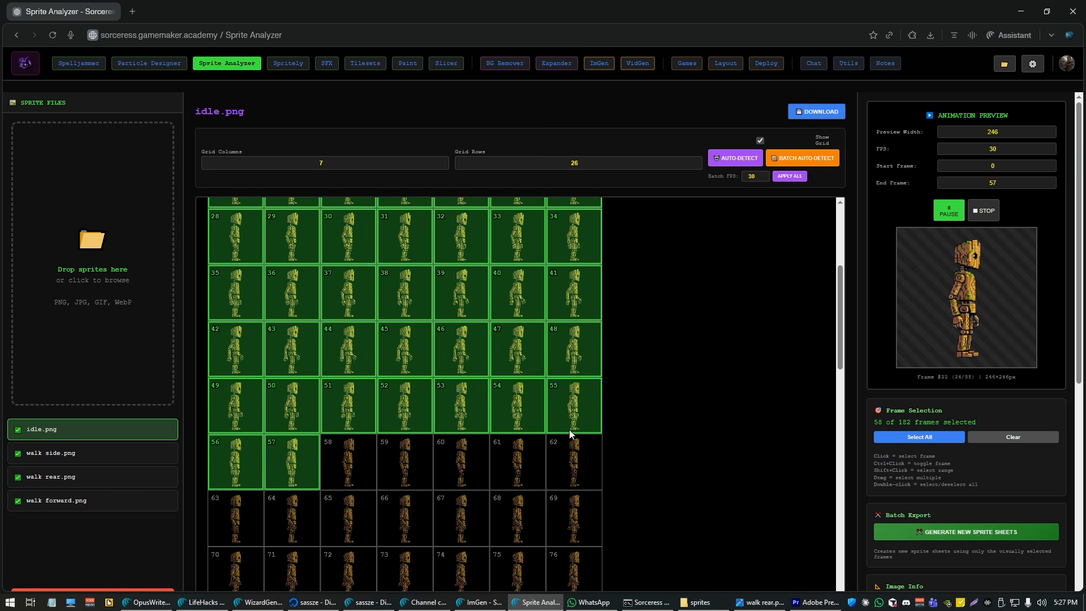
left_click(356, 461)
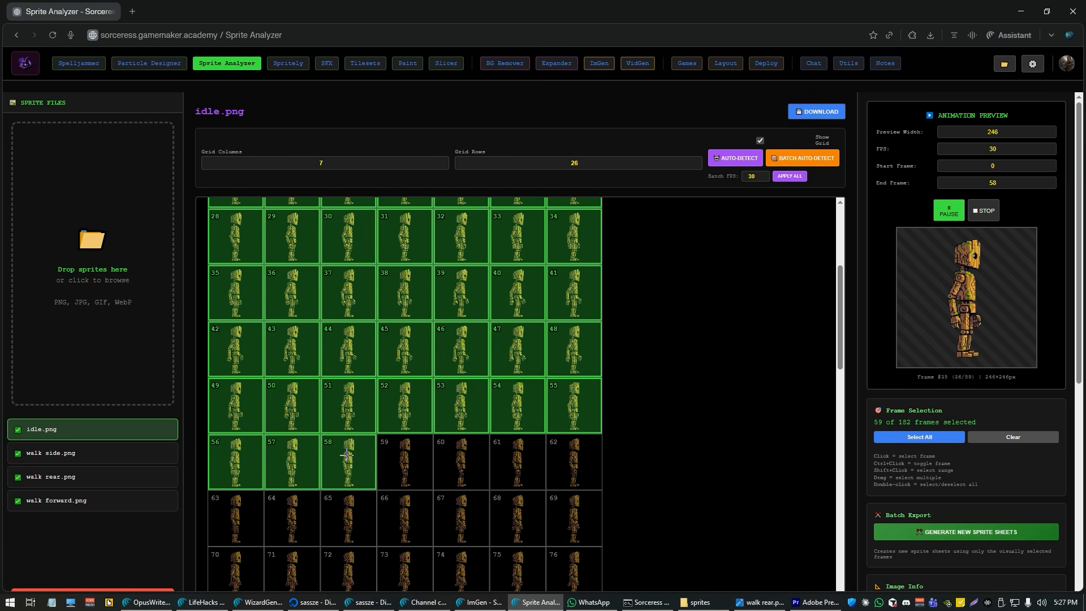
left_click(347, 455)
Check the frame selections of walk side.png, walk rear.png and walk forward.png, and copy the Multi-Sheet Phaser Code for all sheets
mouse_move(142, 453)
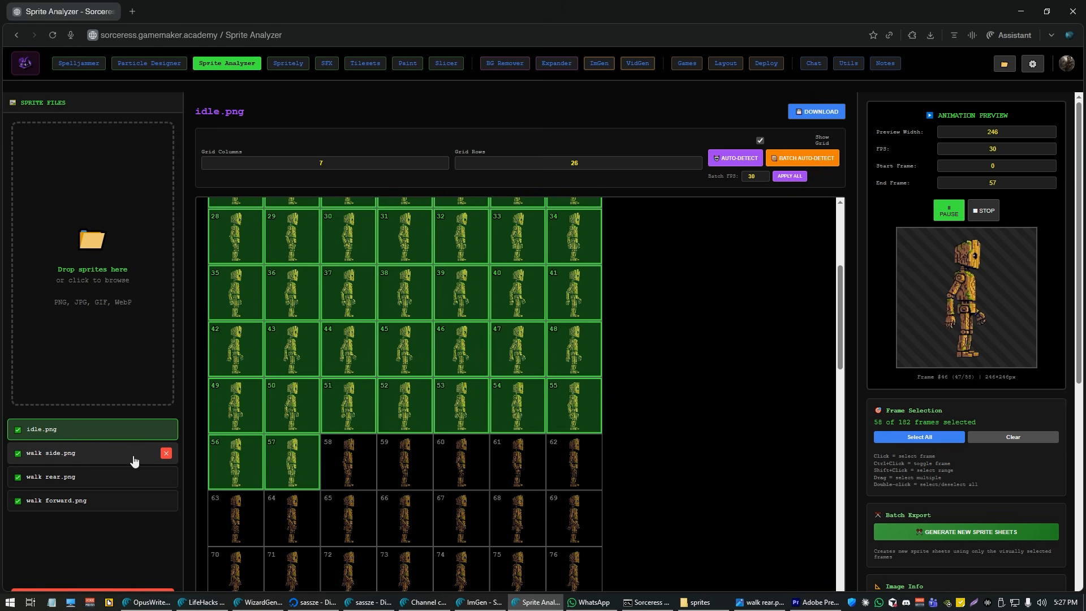
left_click(134, 461)
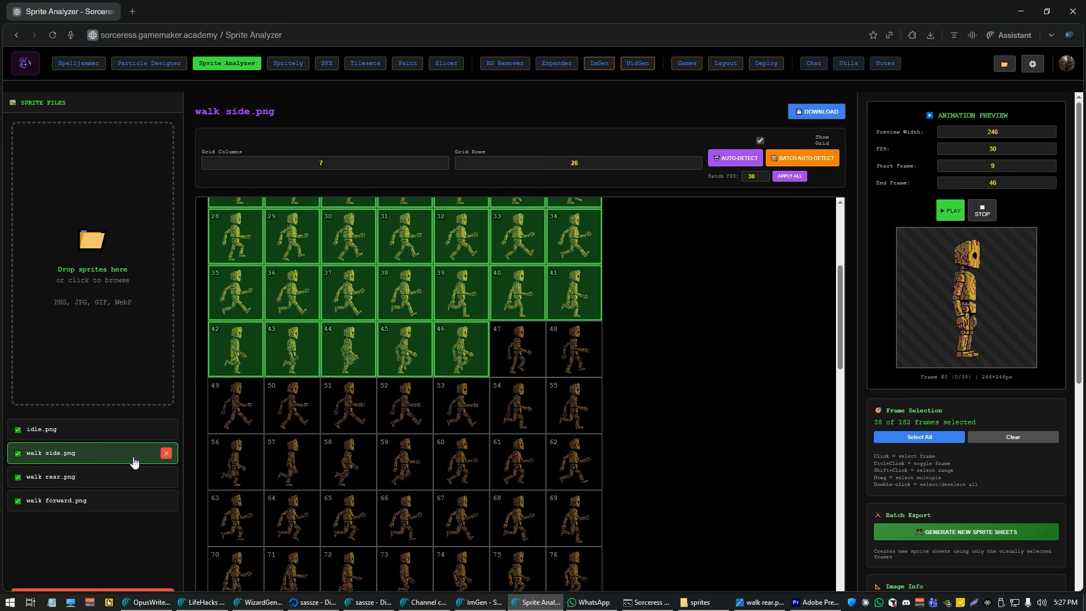
left_click(92, 477)
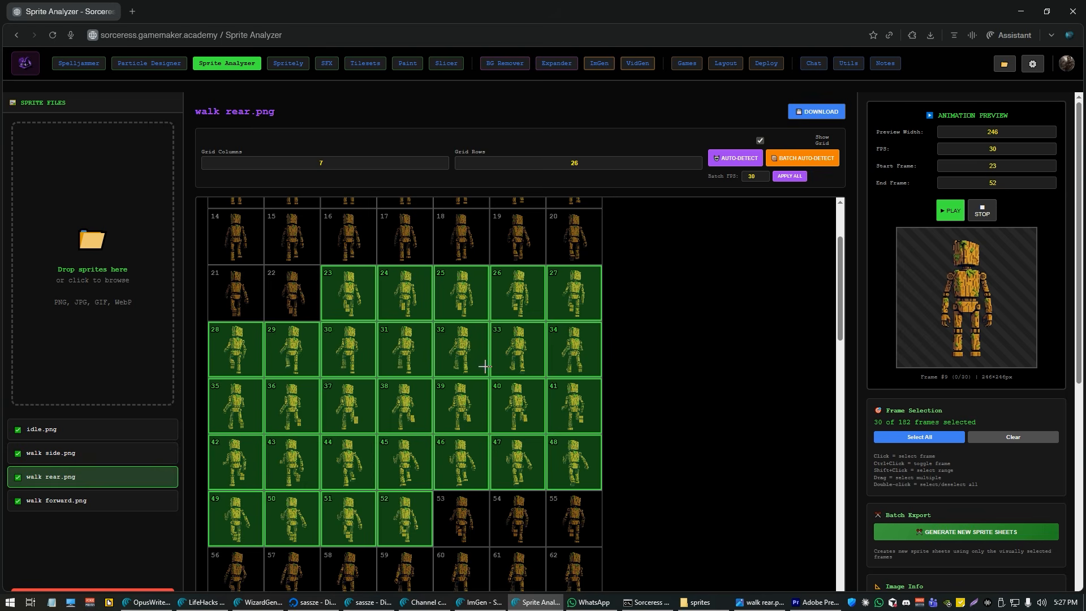
left_click(99, 502)
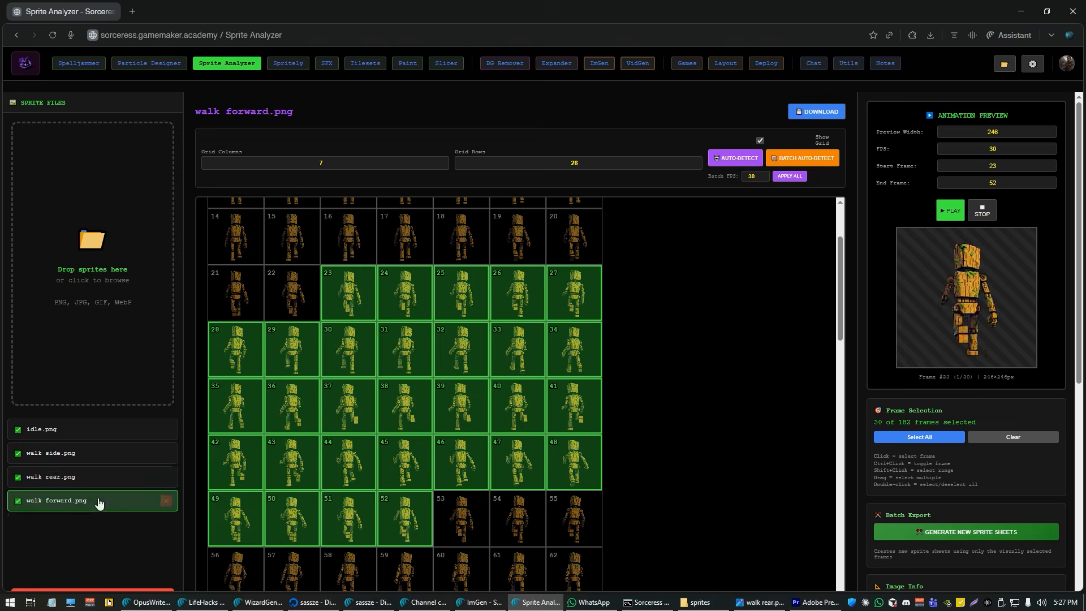
scroll(973, 455, "down", 7)
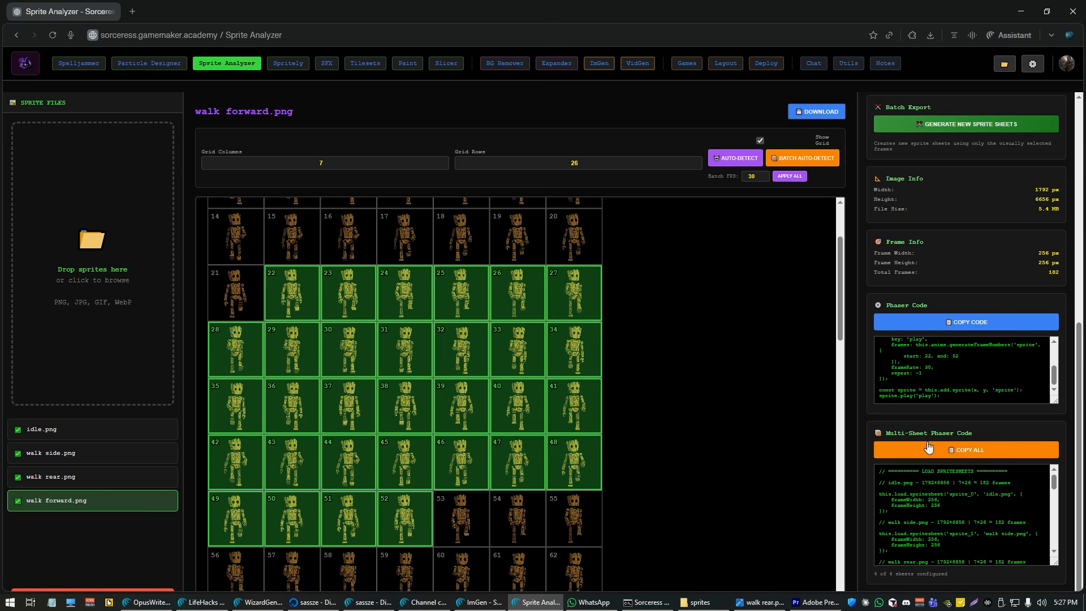
left_click(930, 450)
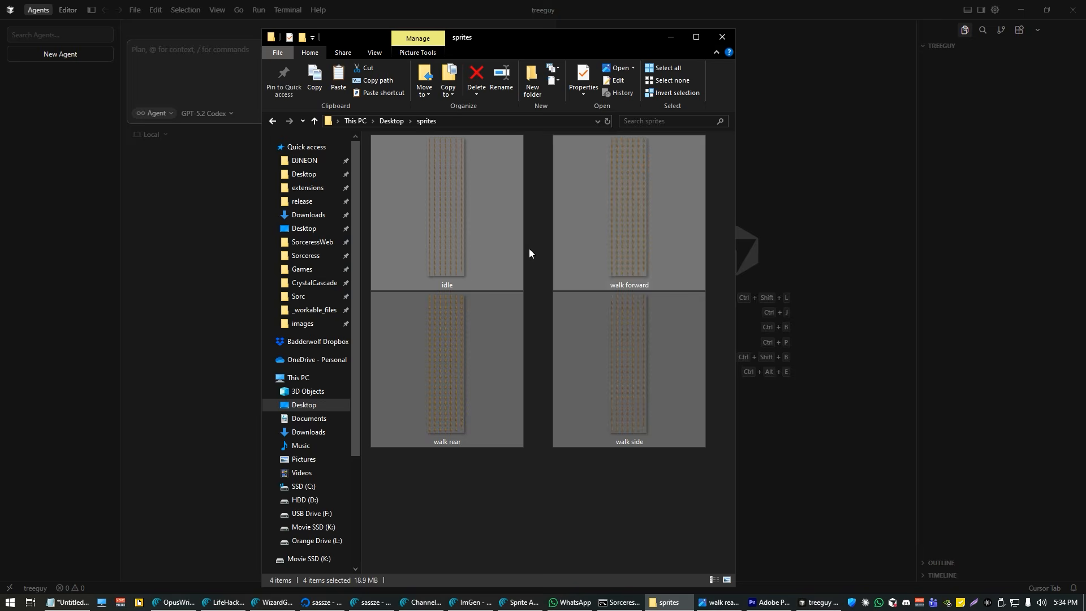
Add the four sprite sheets to the treeguy project in Cursor, and copy the Multi-Sheet Phaser Code again from the Sprite Analyzer
left_click_drag(588, 255, 1009, 184)
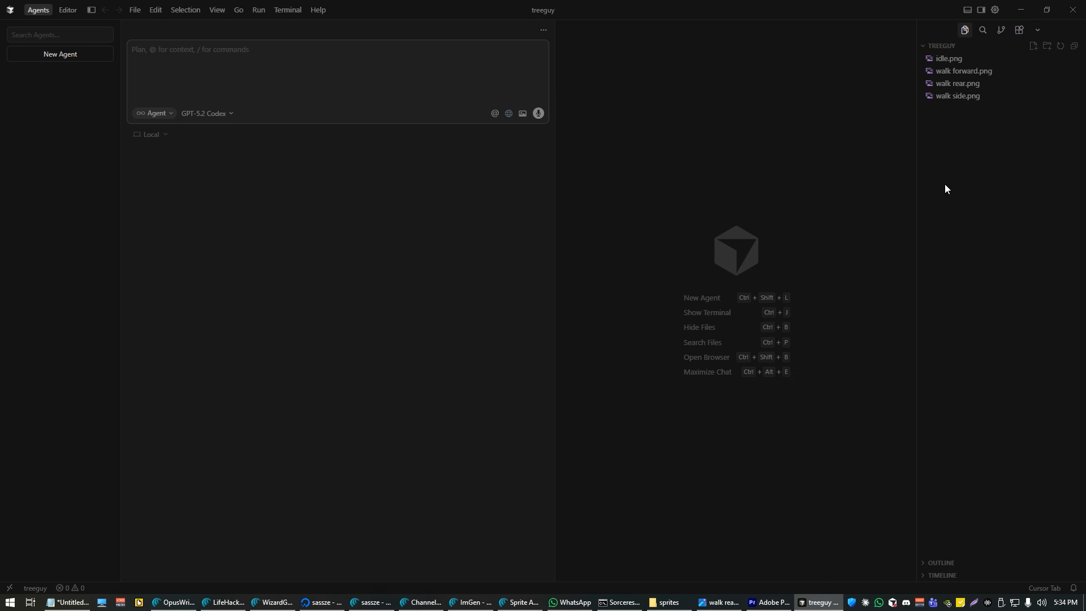
left_click_drag(915, 209, 843, 209)
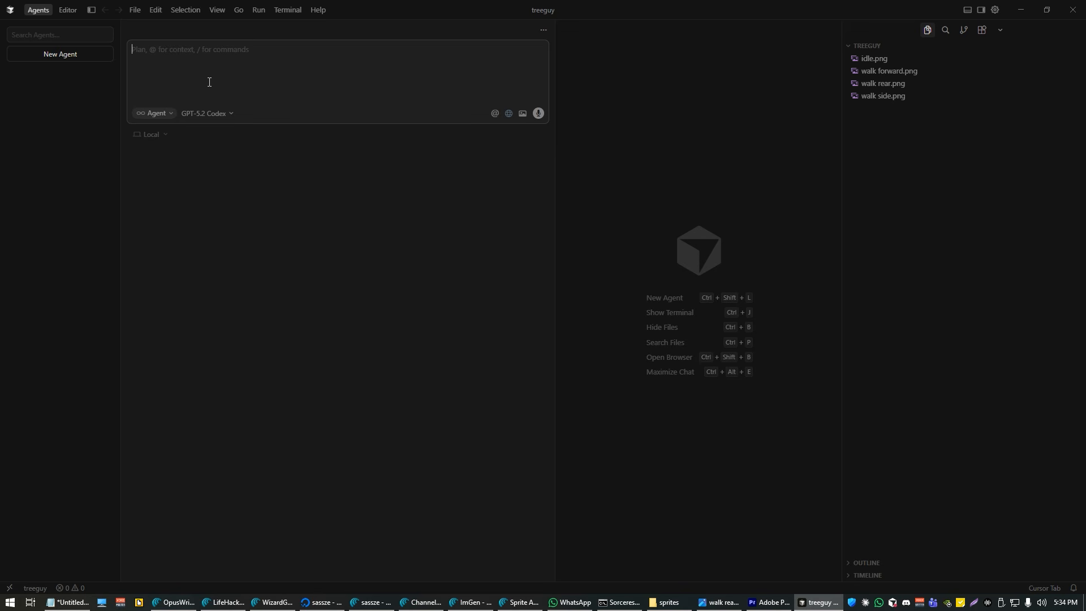
left_click(518, 602)
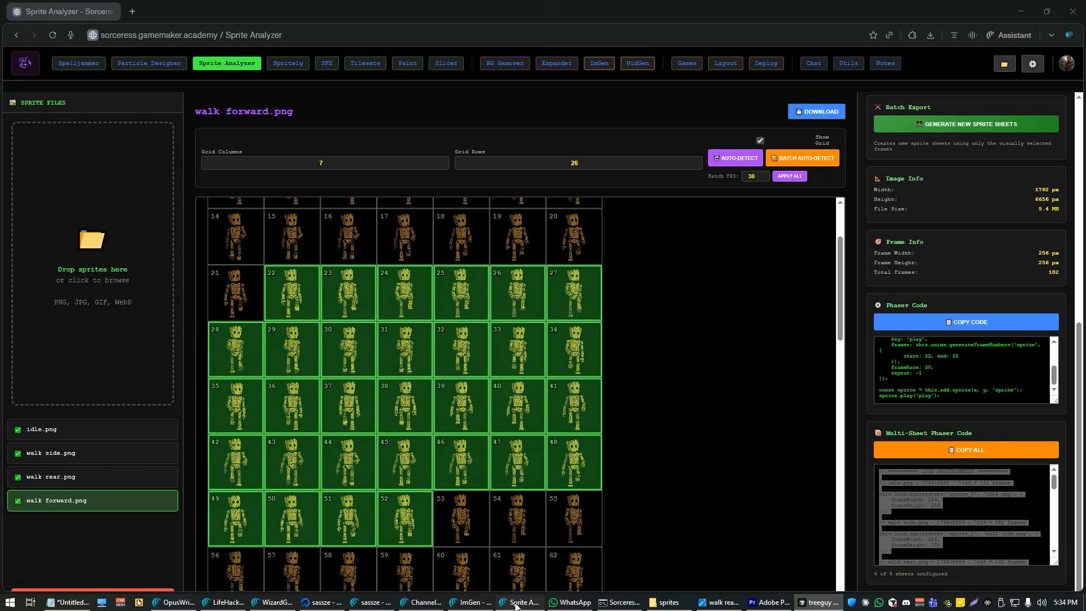
scroll(956, 511, "down", 5)
left_click(945, 452)
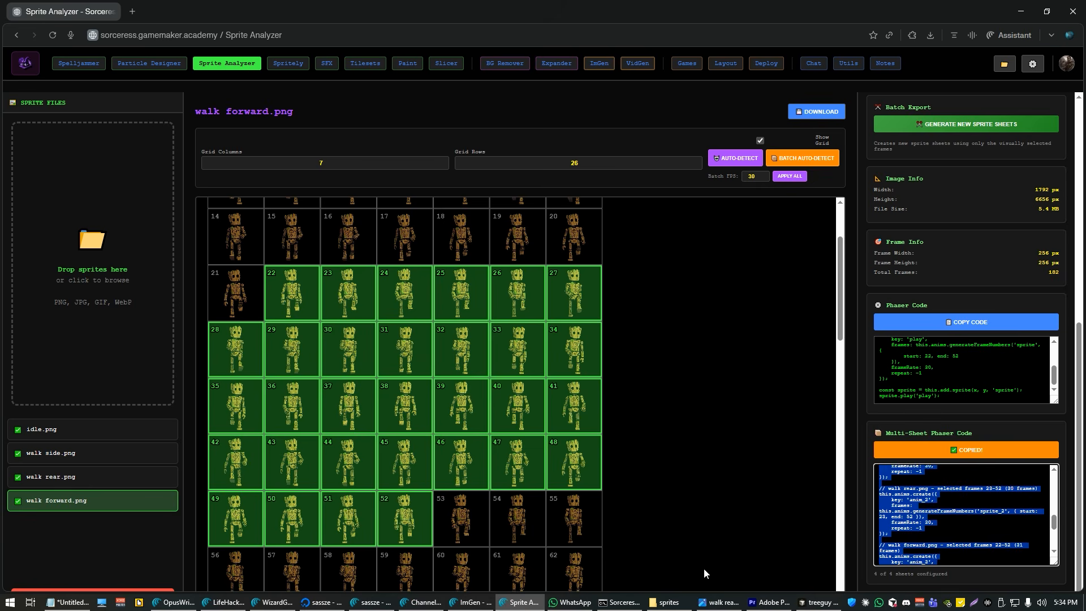
Switch to Cursor, dictate a prompt for a placeholder scene with WASD movement and matching walk and idle animations, and send it
left_click(519, 603)
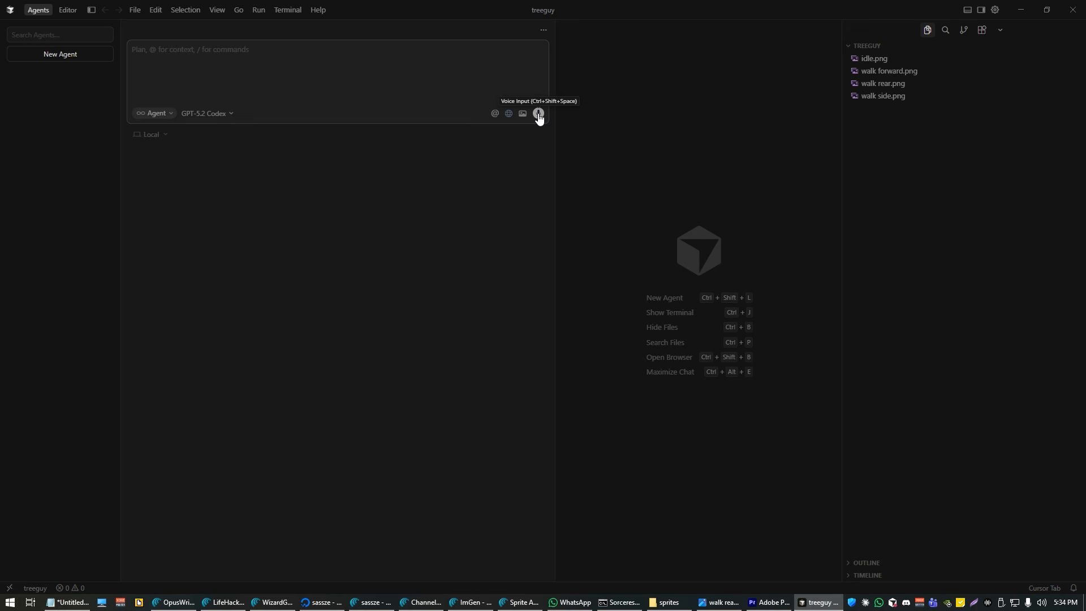
left_click(538, 114)
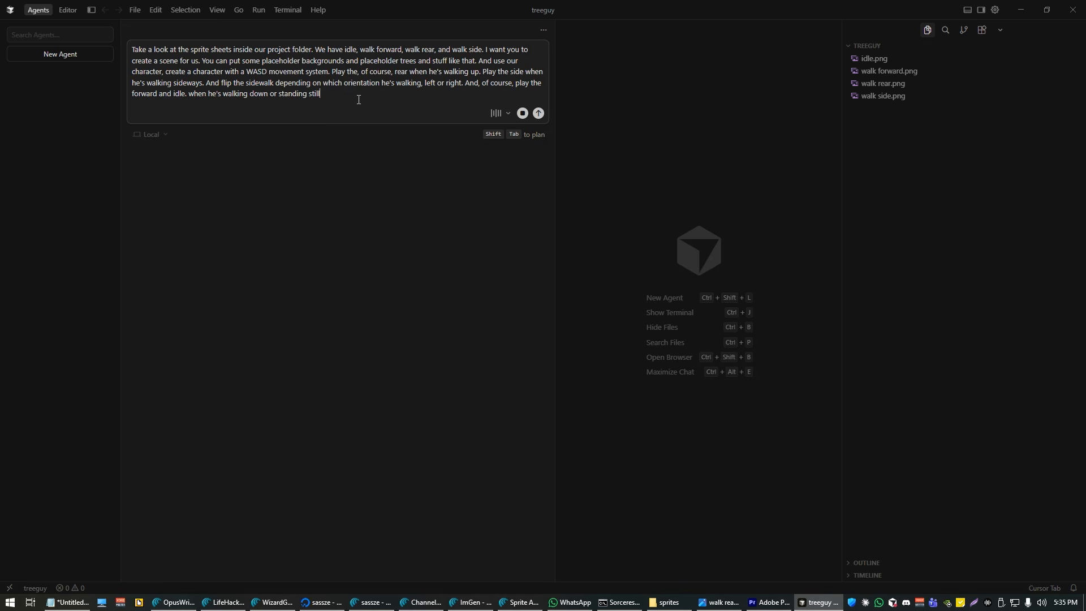
key("Return")
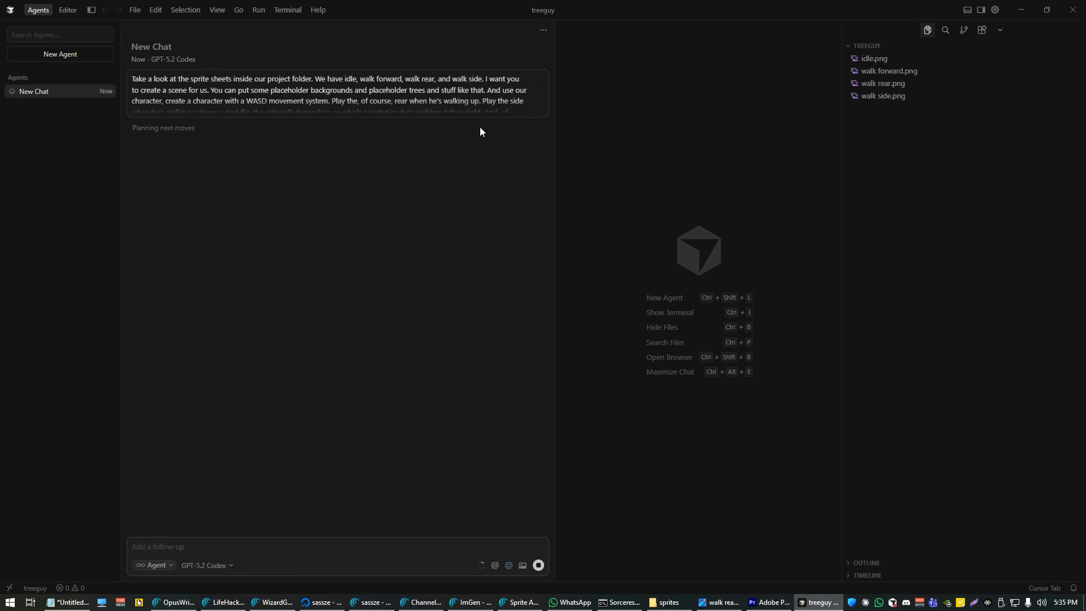
Stop the agent, append "here is the code that tells you how to setup the spritesheet." with the copied Phaser code to the prompt, and resend it
left_click(377, 94)
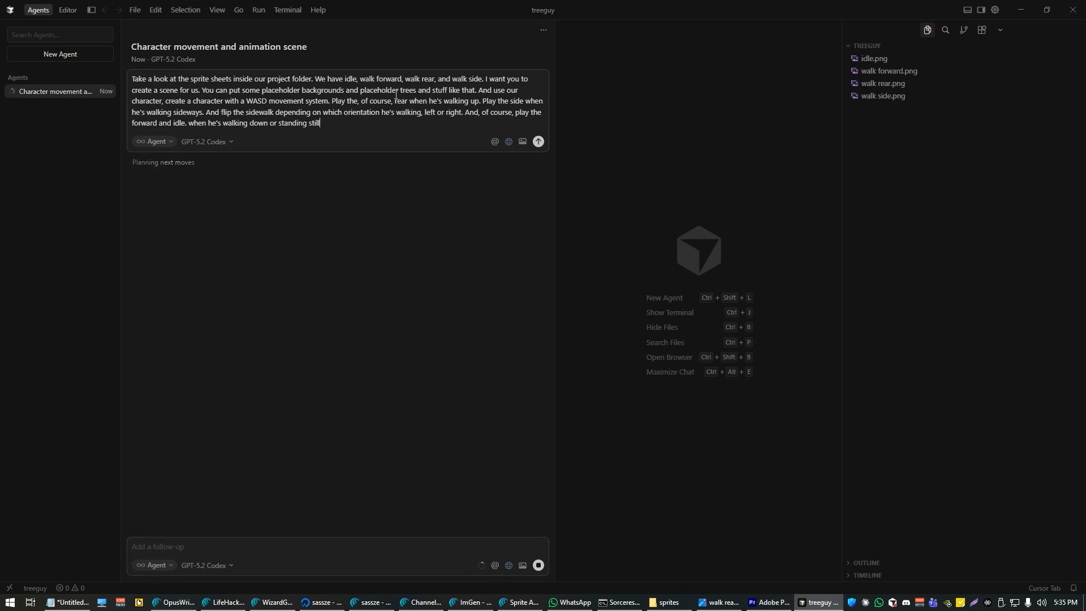
left_click(538, 567)
left_click(349, 127)
key("shift+Return")
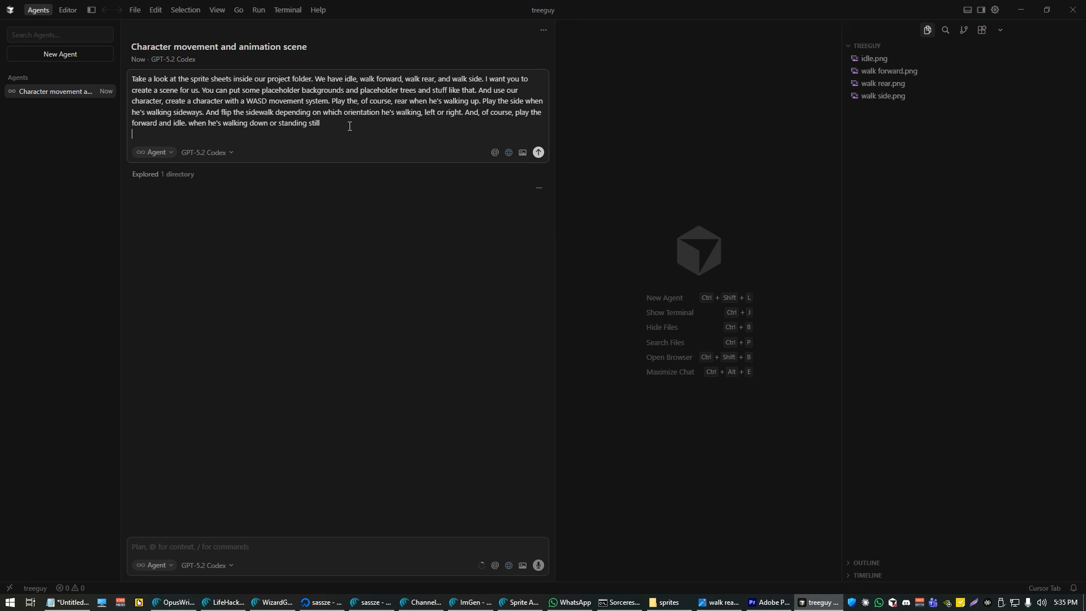
key("ctrl+v")
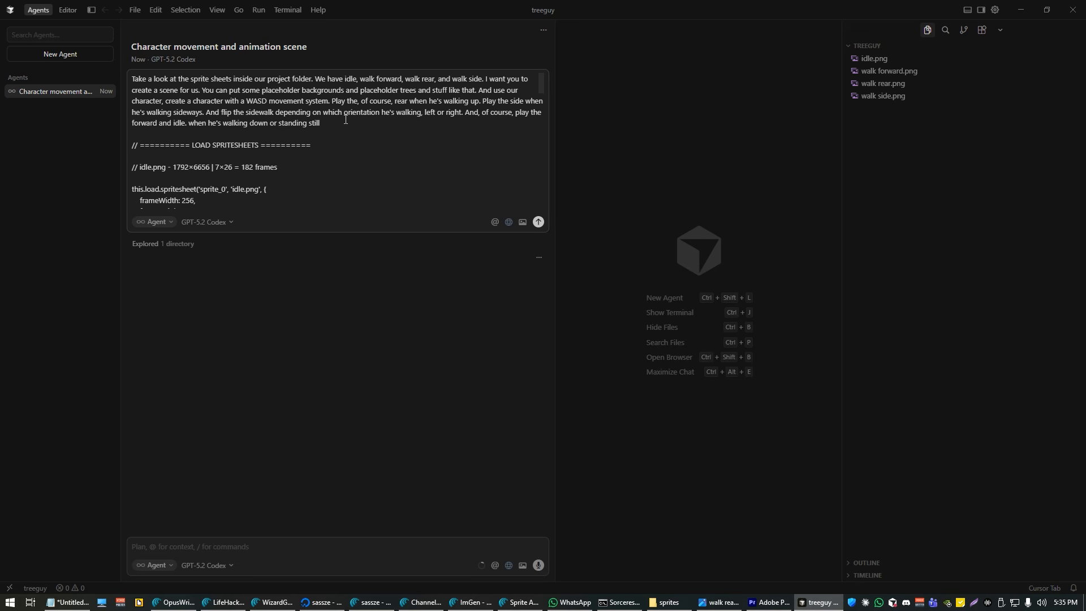
key("shift+Return")
key("shift+Return")
type("her")
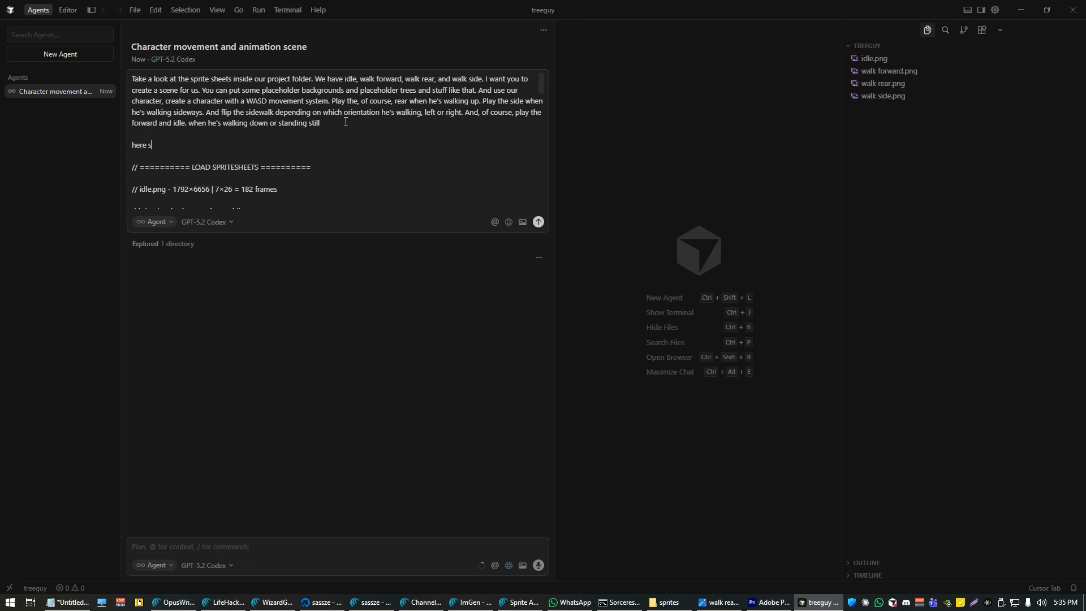
type("e is the code that tells you how to setup the spritesheet.")
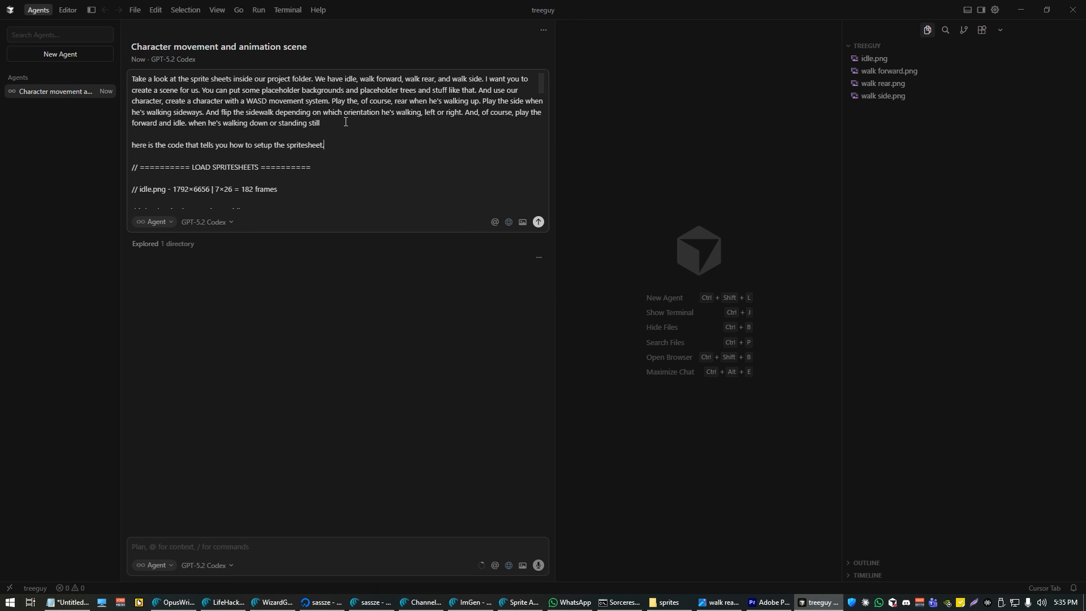
key("Return")
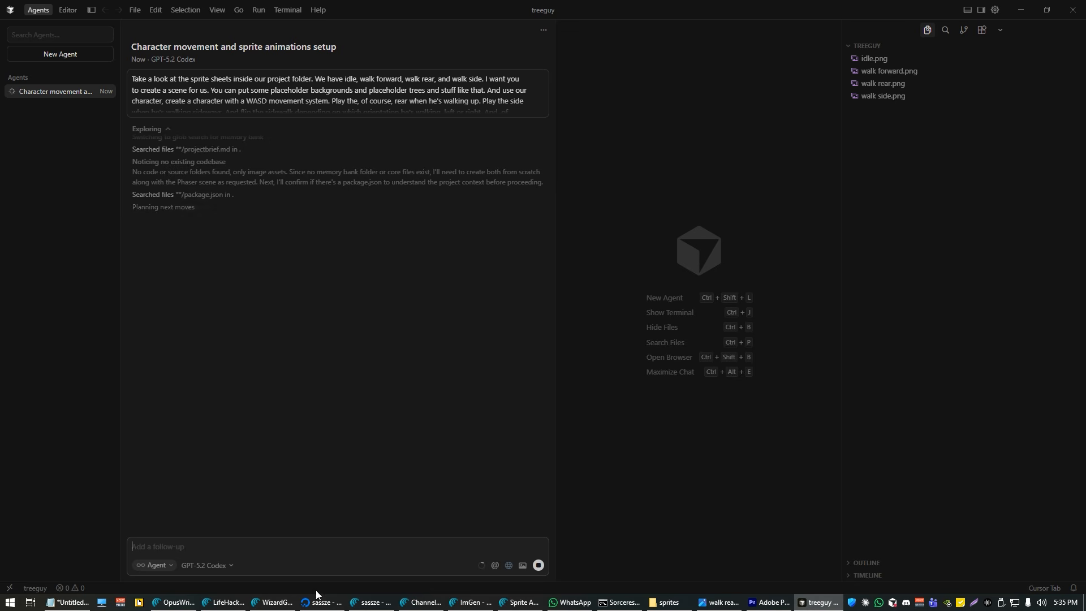
Open the Sorceress Utils page in the browser and check the total file size of the four sheets in the sprites folder
left_click(470, 602)
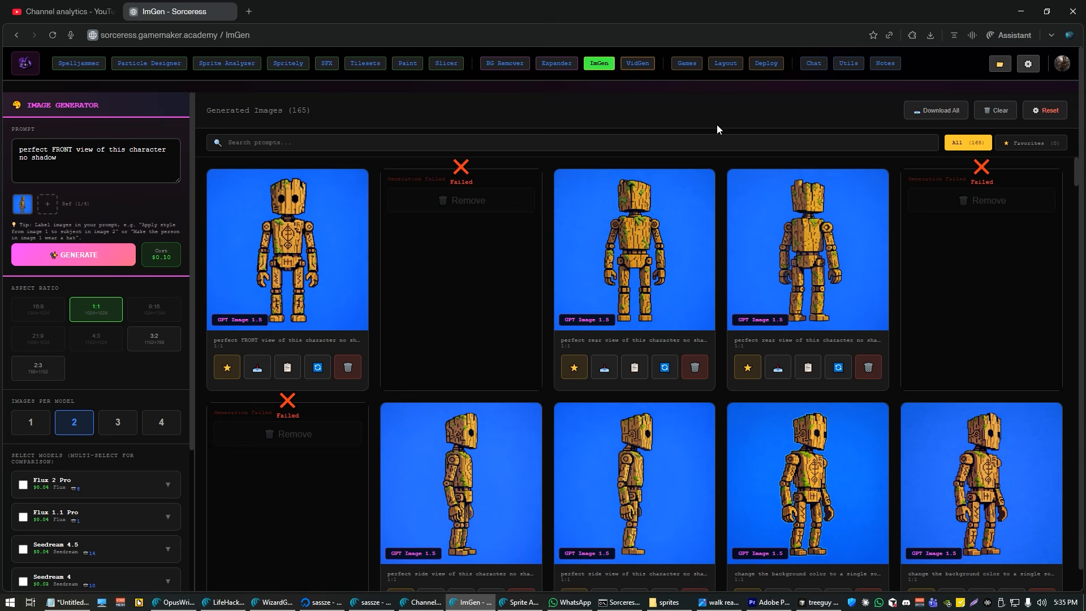
left_click(843, 67)
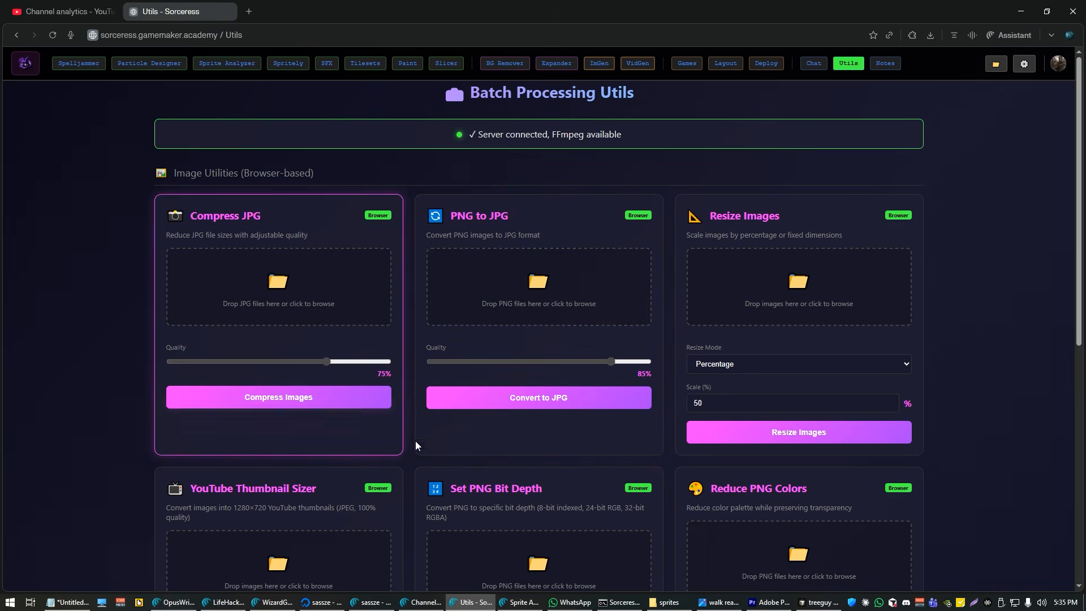
left_click(668, 602)
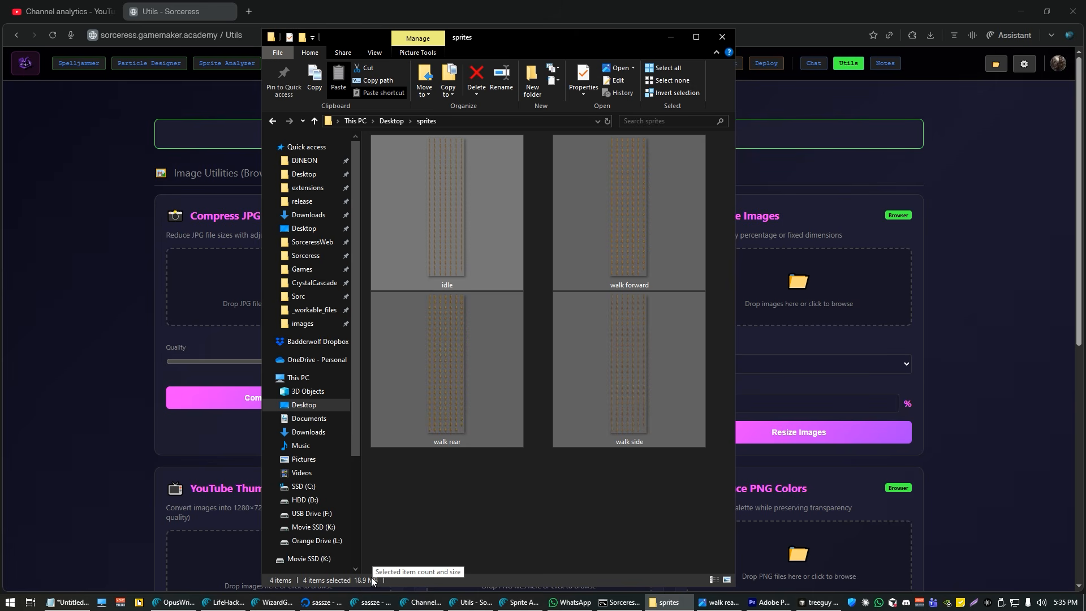
left_click_drag(557, 37, 763, 48)
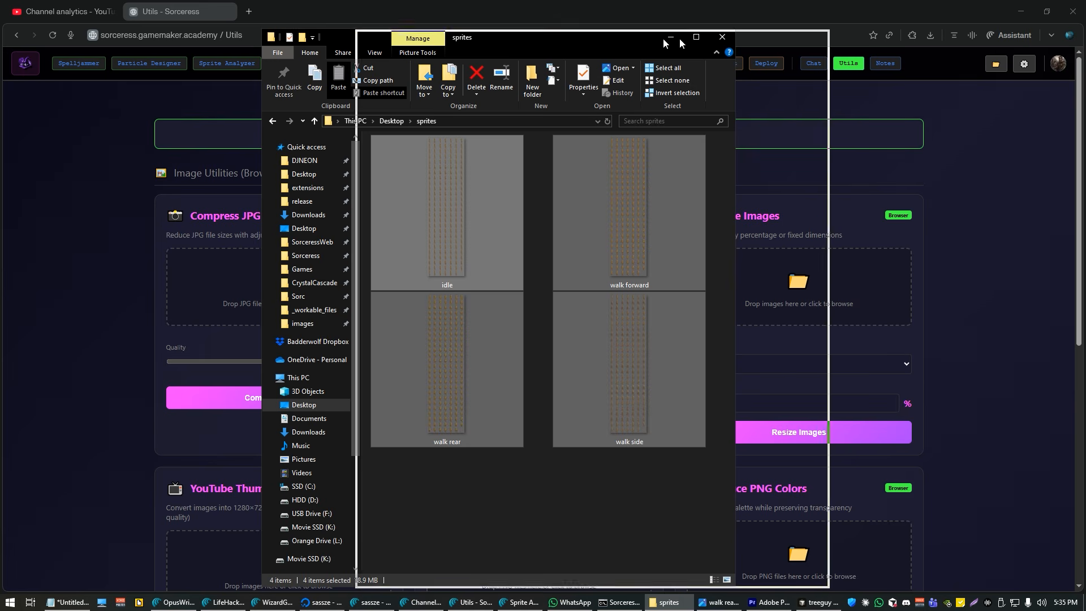
left_click(109, 267)
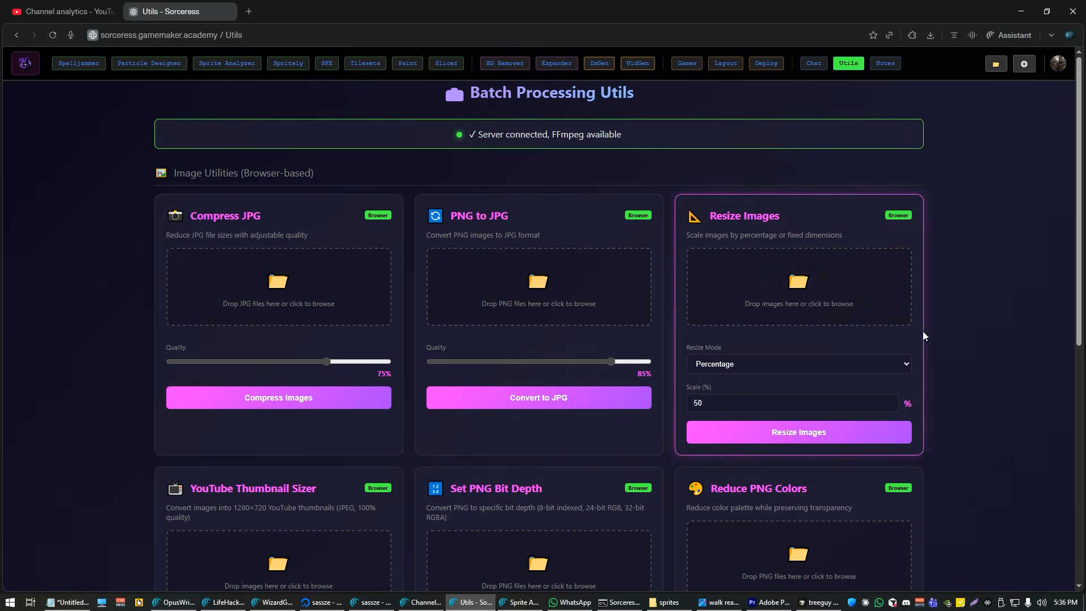
Examine the Utils page's Resize Images, Set PNG Bit Depth and Reduce PNG Colors tools, and bring the sprites folder back up
scroll(928, 331, "down", 2)
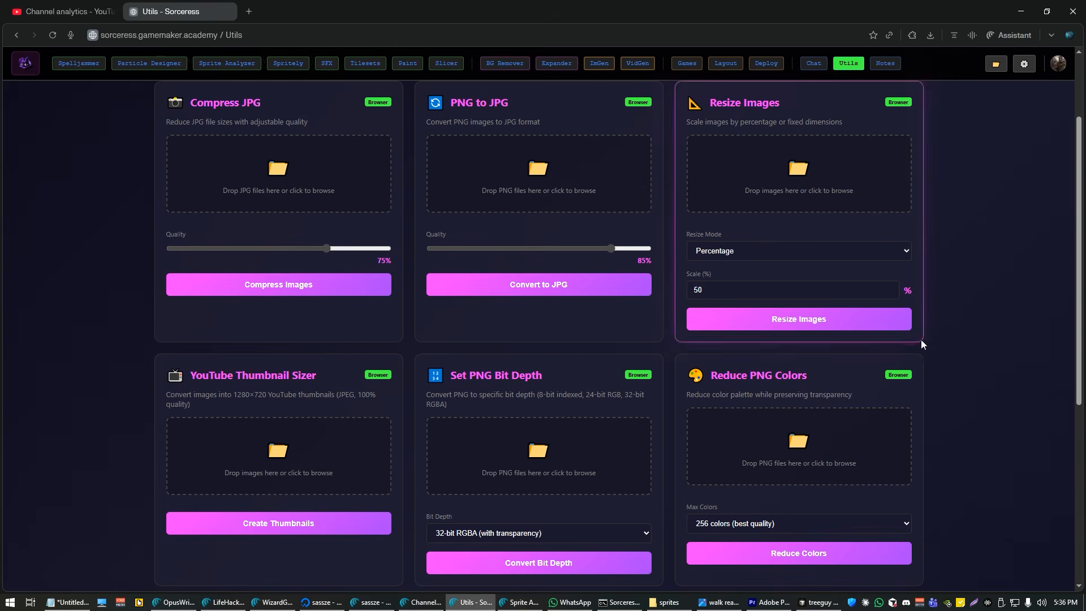
left_click(773, 172)
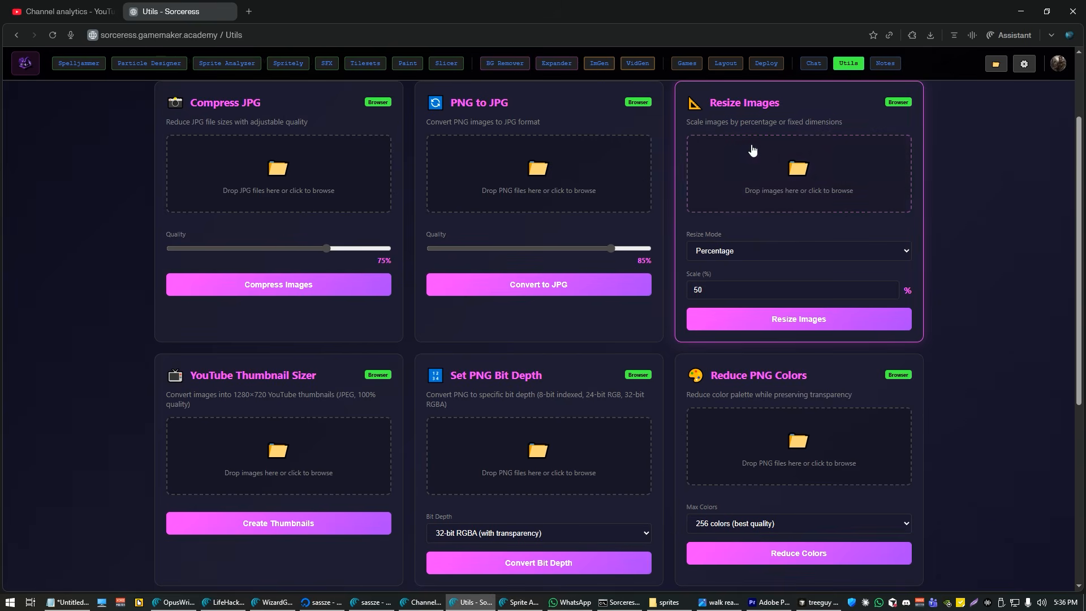
scroll(380, 357, "down", 2)
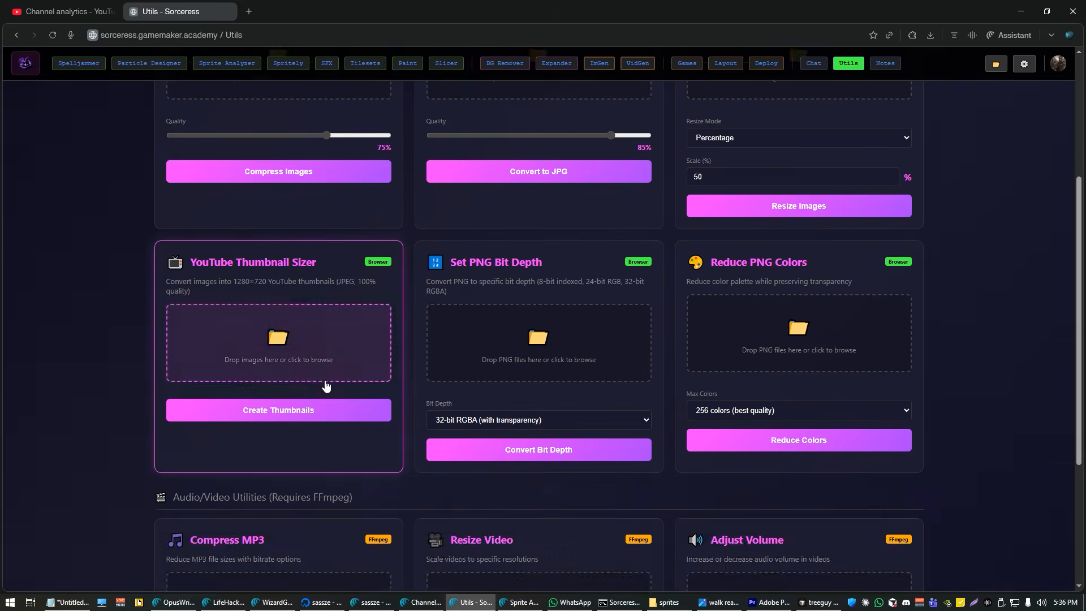
scroll(628, 323, "up", 3)
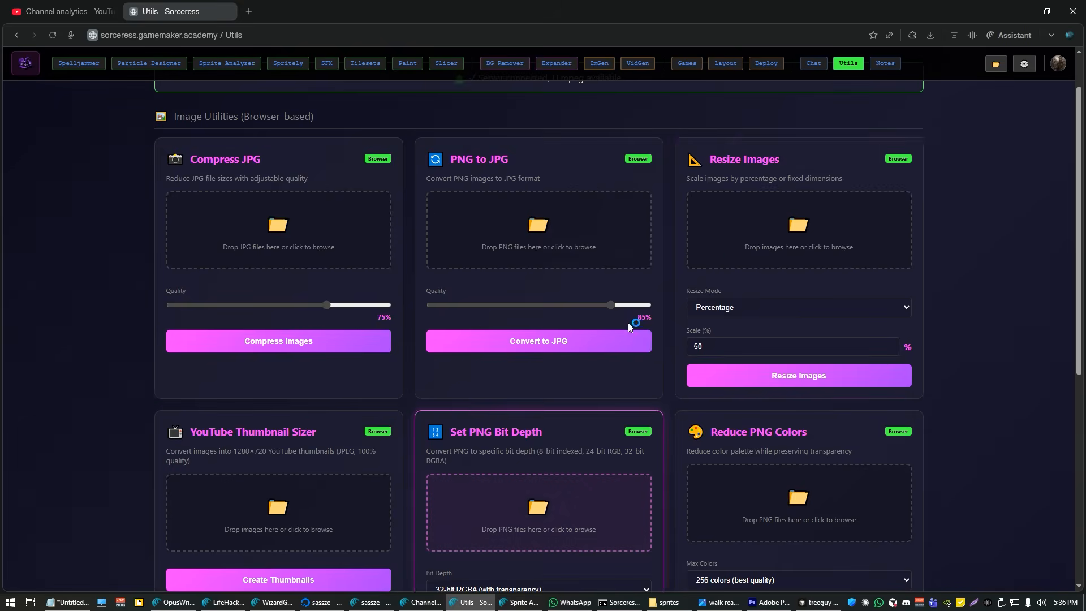
left_click(756, 213)
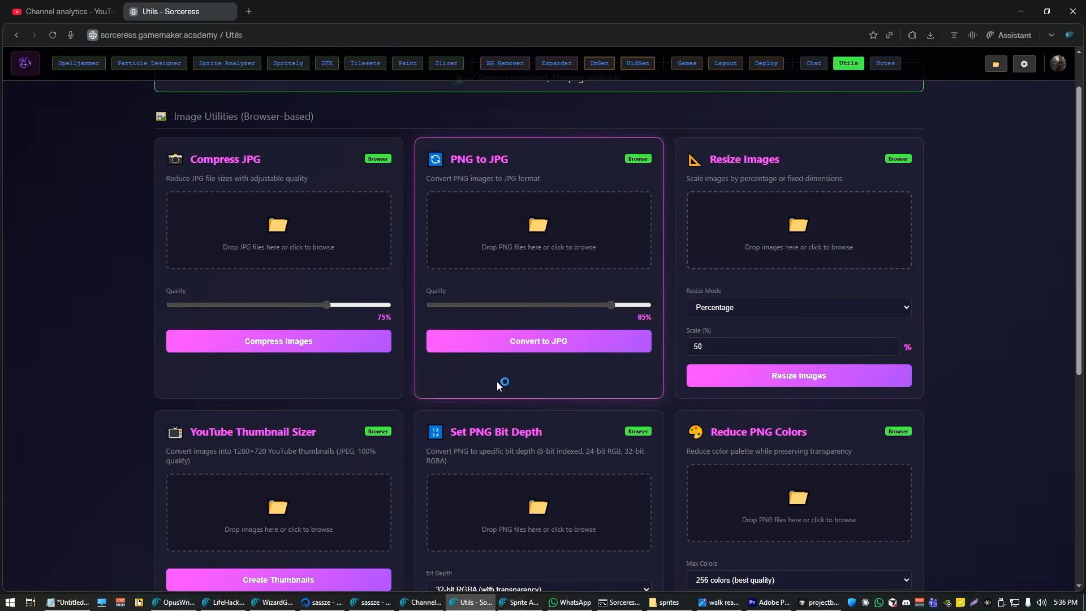
scroll(497, 381, "down", 4)
scroll(415, 400, "down", 1)
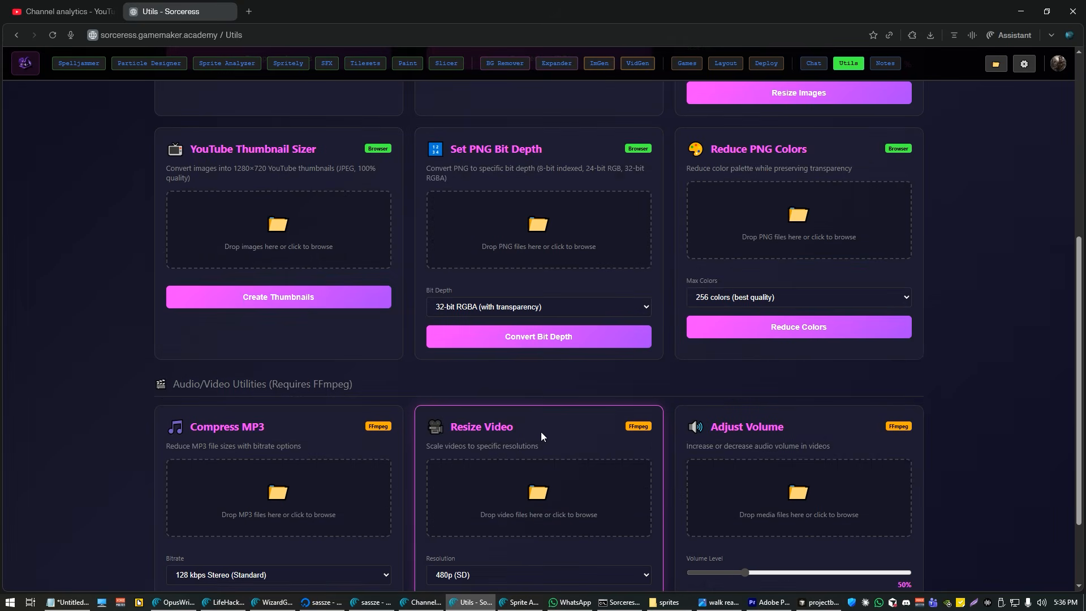
left_click(668, 603)
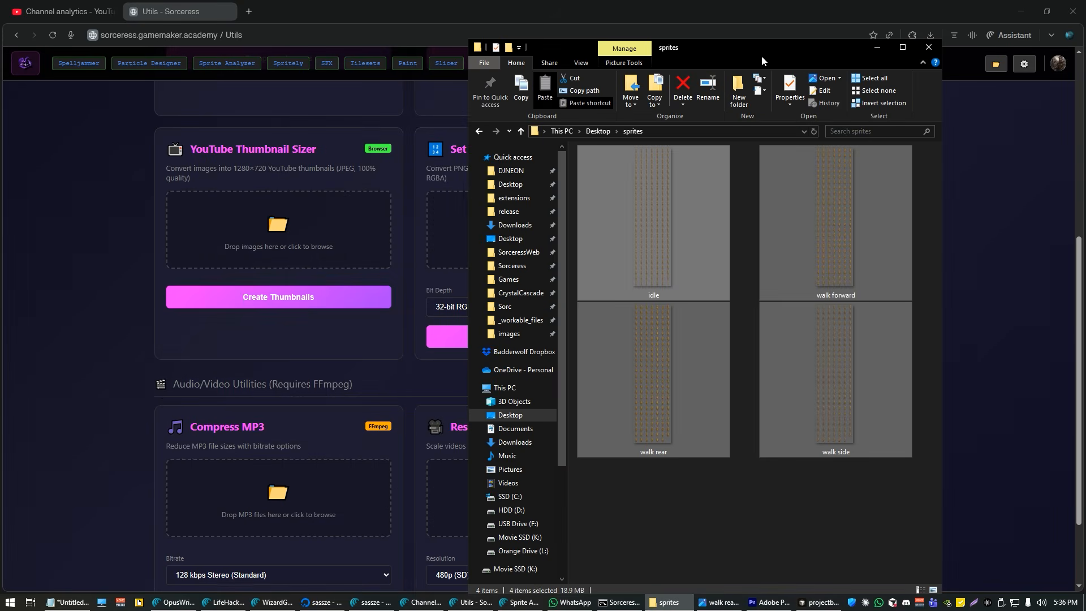
Load the four selected sprite sheets into Reduce PNG Colors and reduce them at 256 colors (best quality)
left_click_drag(762, 55, 430, 242)
left_click_drag(474, 413, 827, 214)
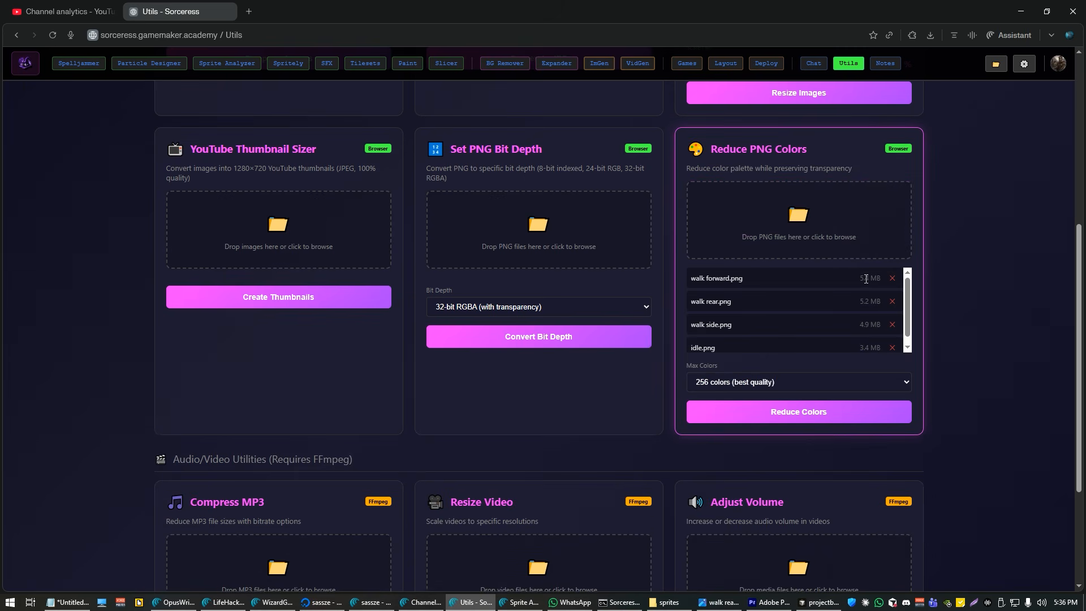
left_click(751, 384)
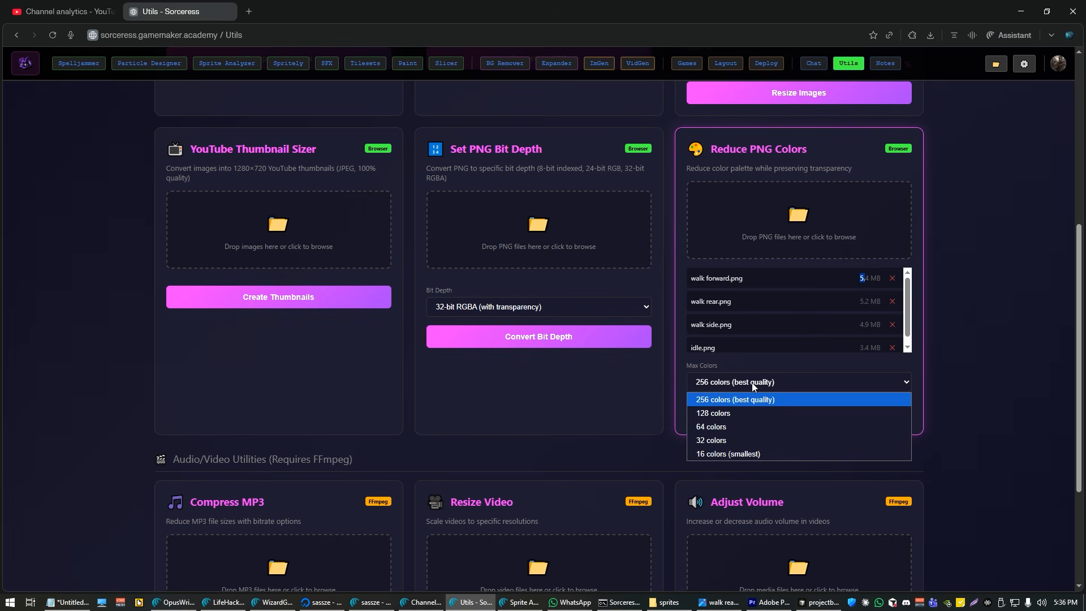
left_click(752, 382)
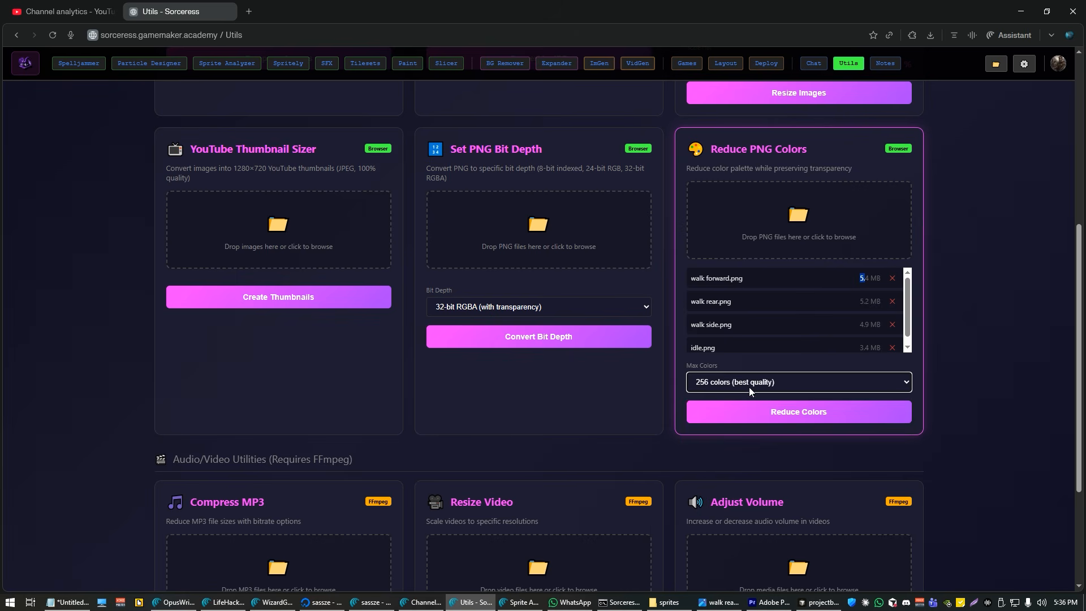
left_click(782, 415)
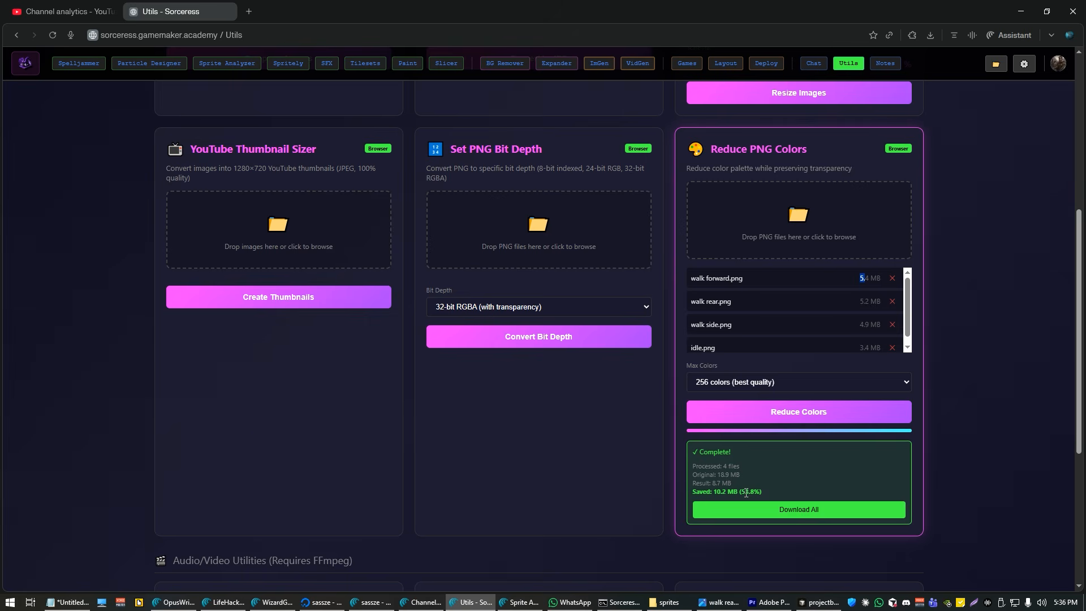
Try reducing the four sprite sheets with Max Colors set to 64 colors
left_click(723, 381)
left_click(731, 425)
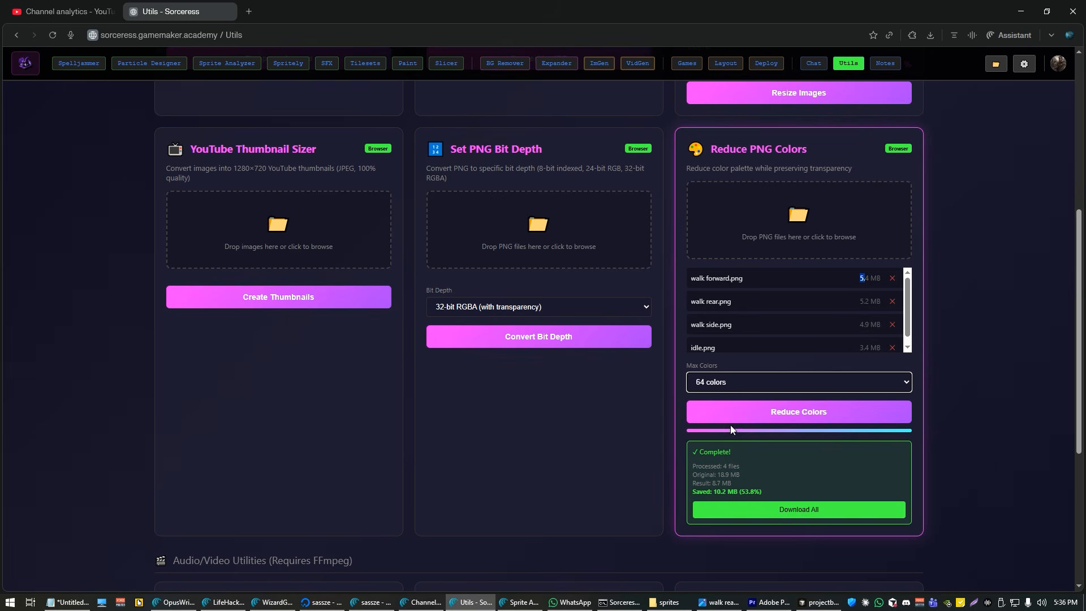
left_click(760, 417)
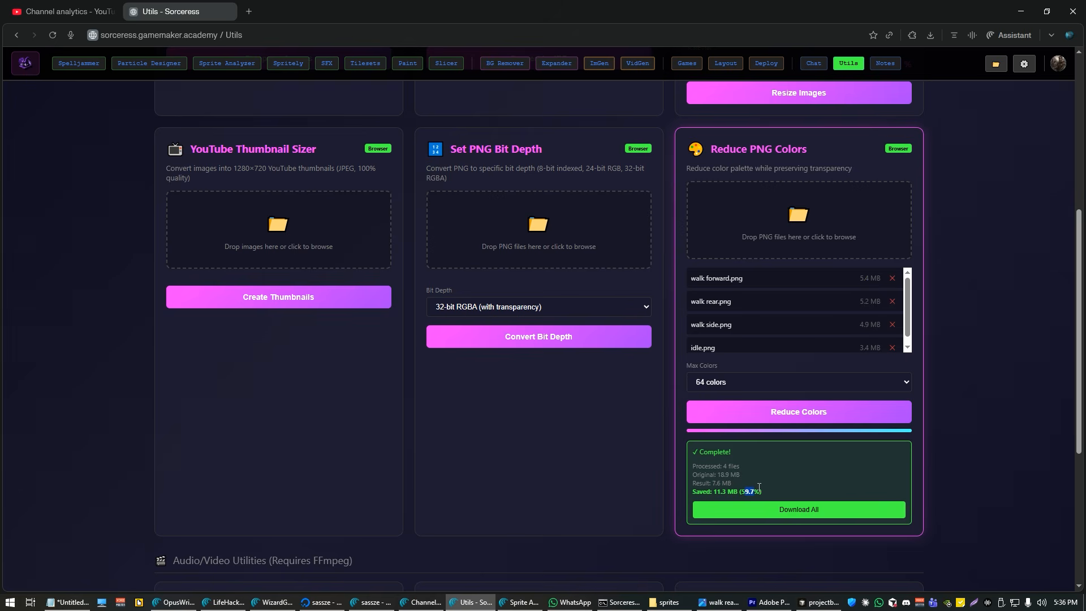
Set Max Colors back to 256 colors (best quality) and rerun the color reduction on the four sprite sheets
left_click(730, 380)
left_click(726, 398)
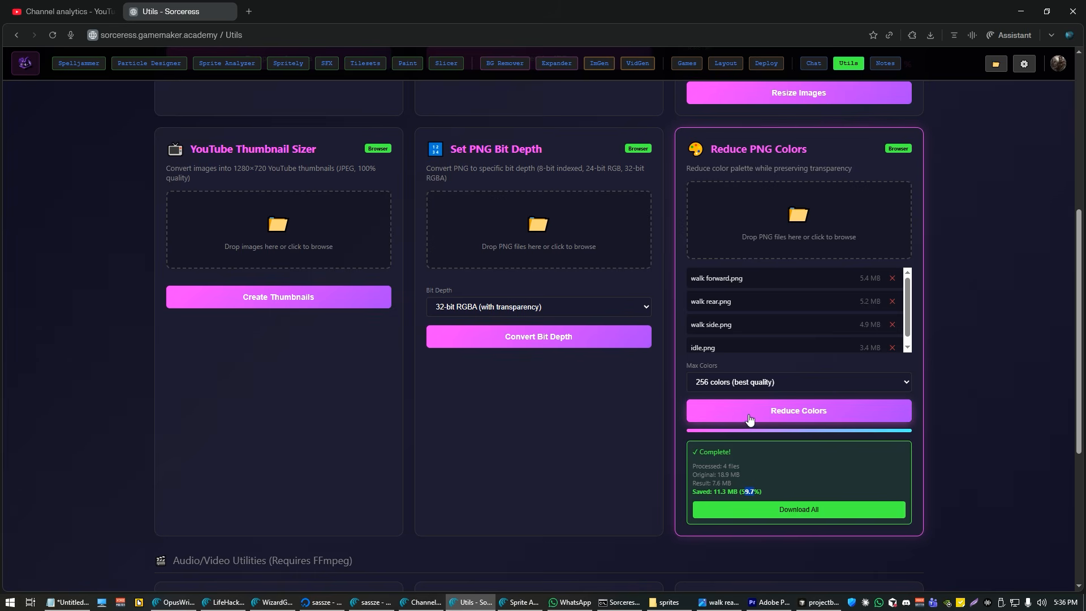
left_click(749, 419)
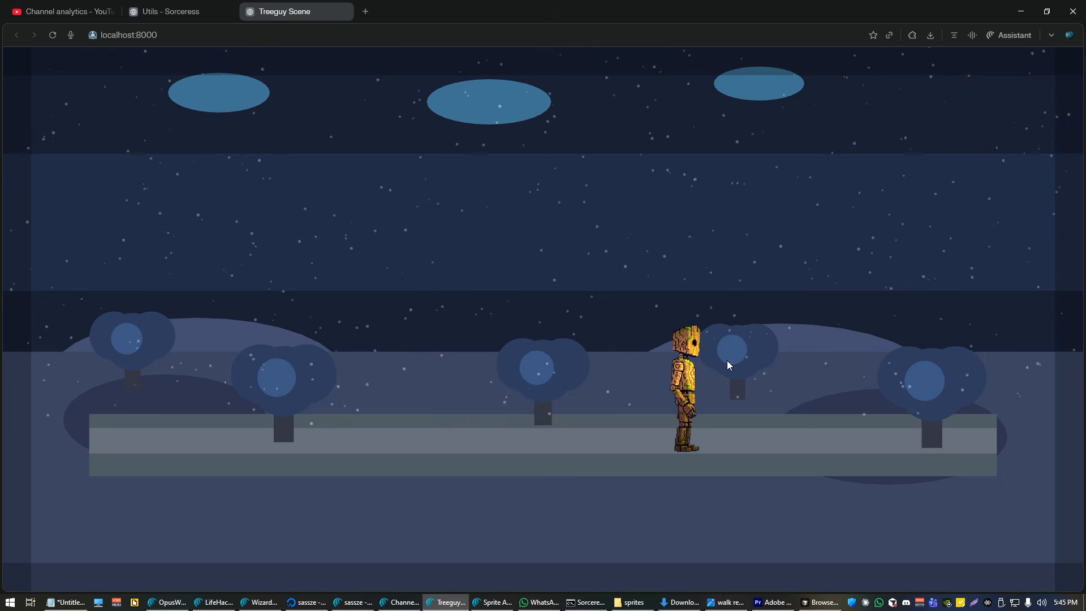
Test the puppet's leftward walk in the Treeguy Scene running at localhost:8000
key("a")
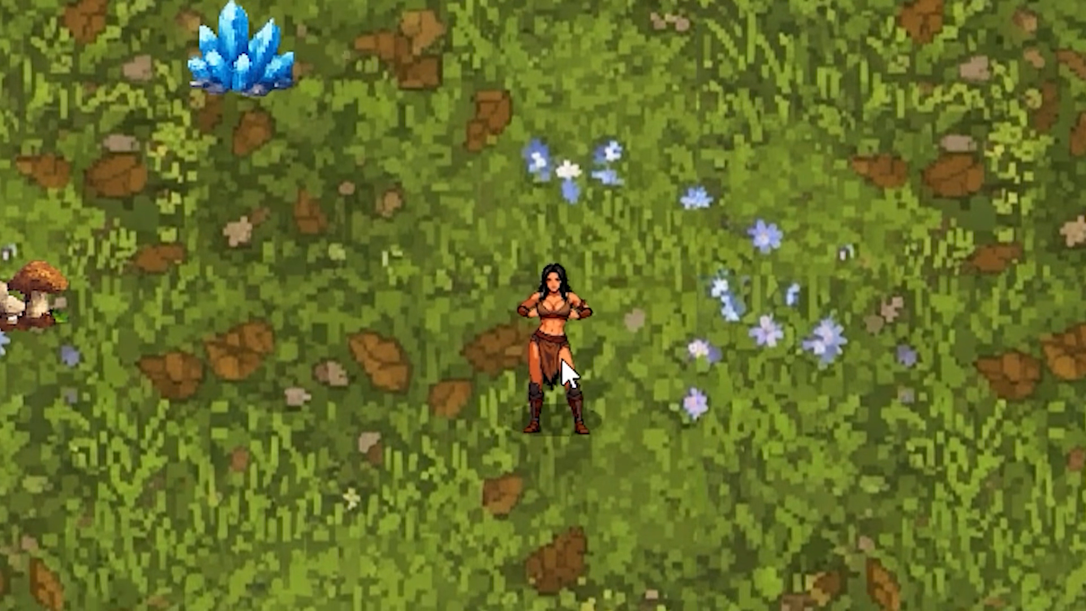
key("d")
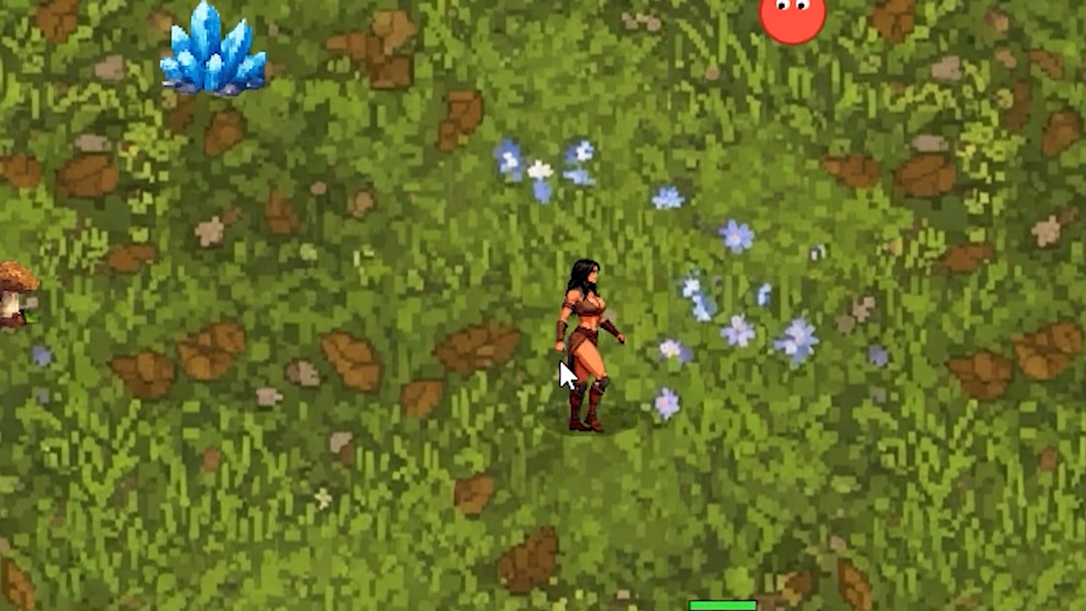
key("a")
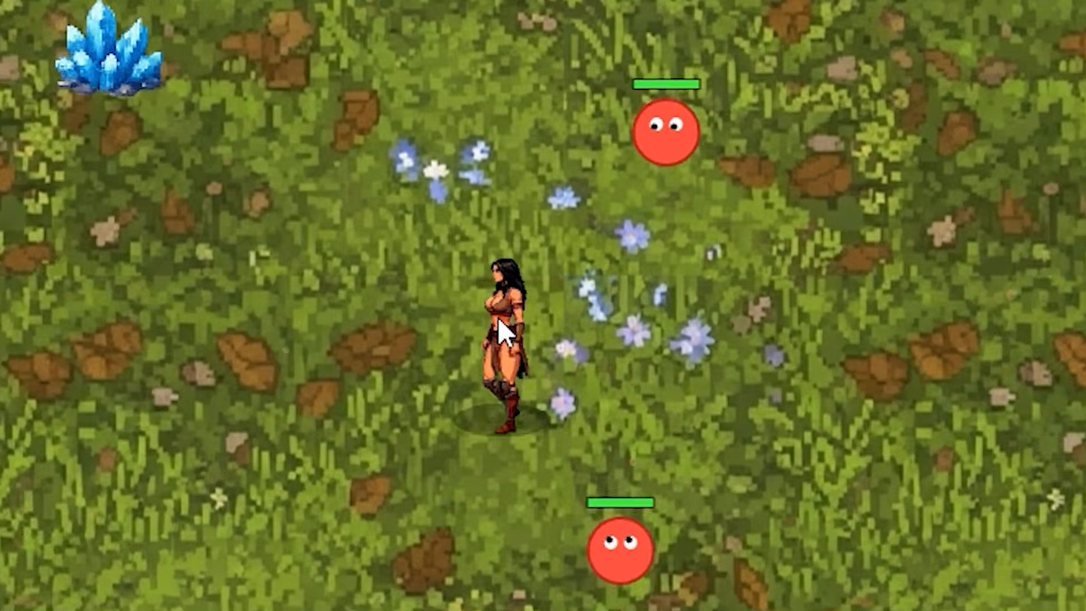
key("s")
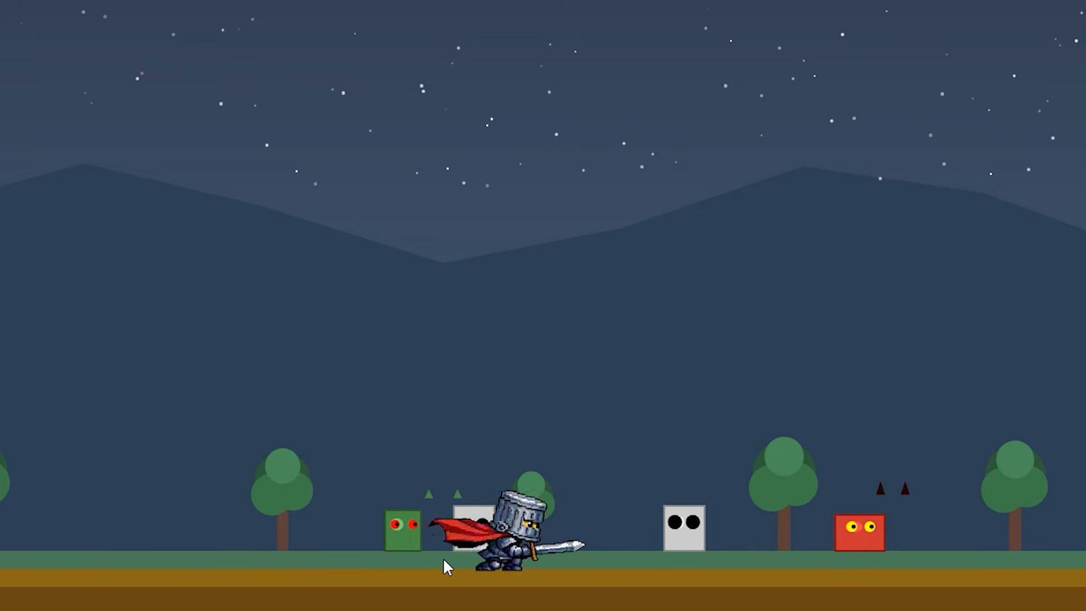
key("d")
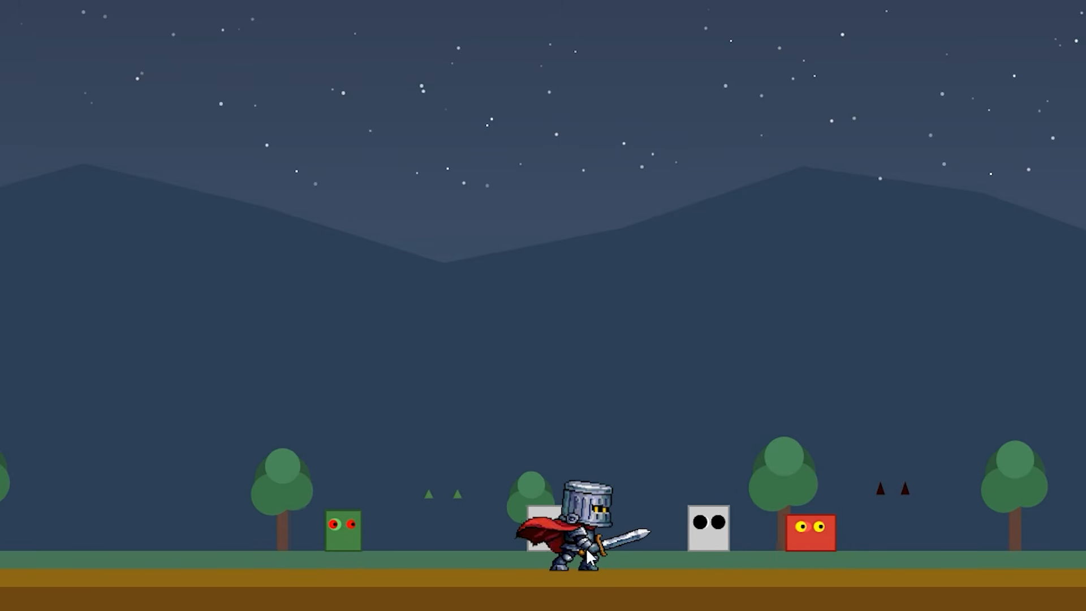
key("a")
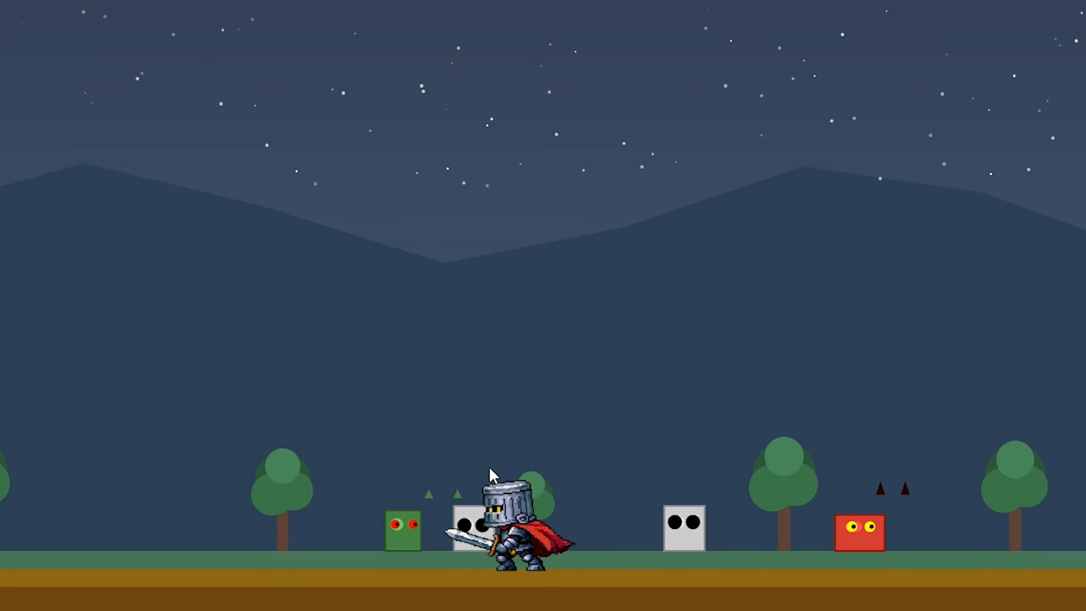
key("d")
key("space")
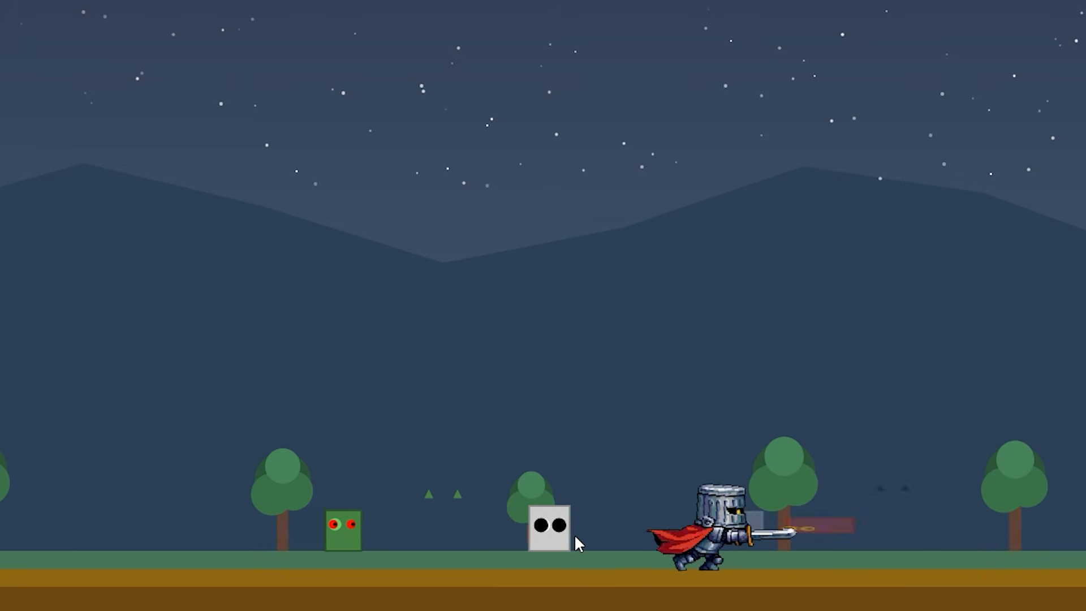
key("a")
left_click(574, 535)
key("d")
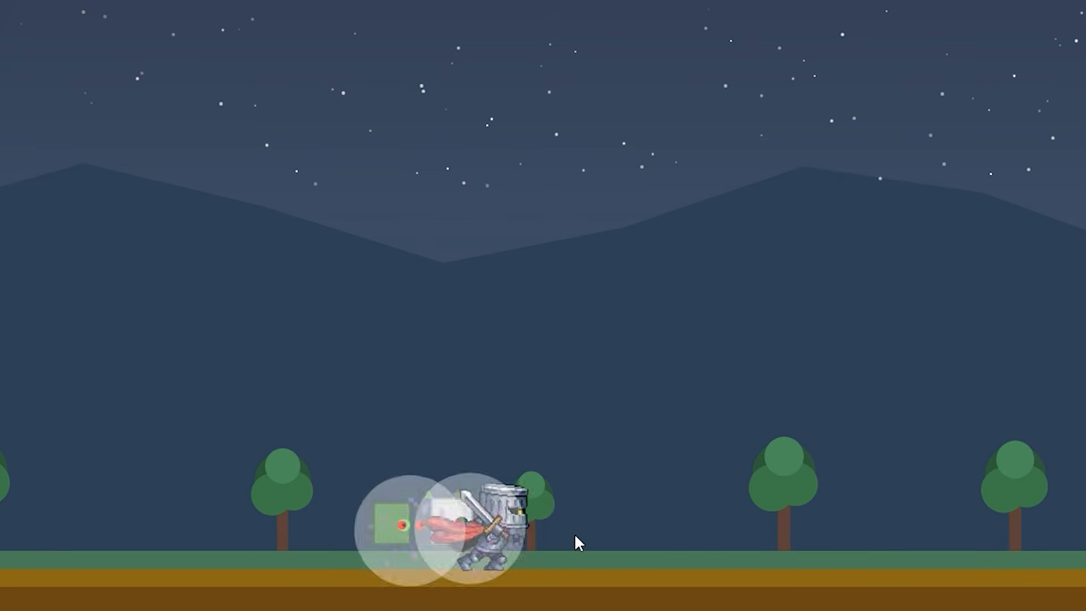